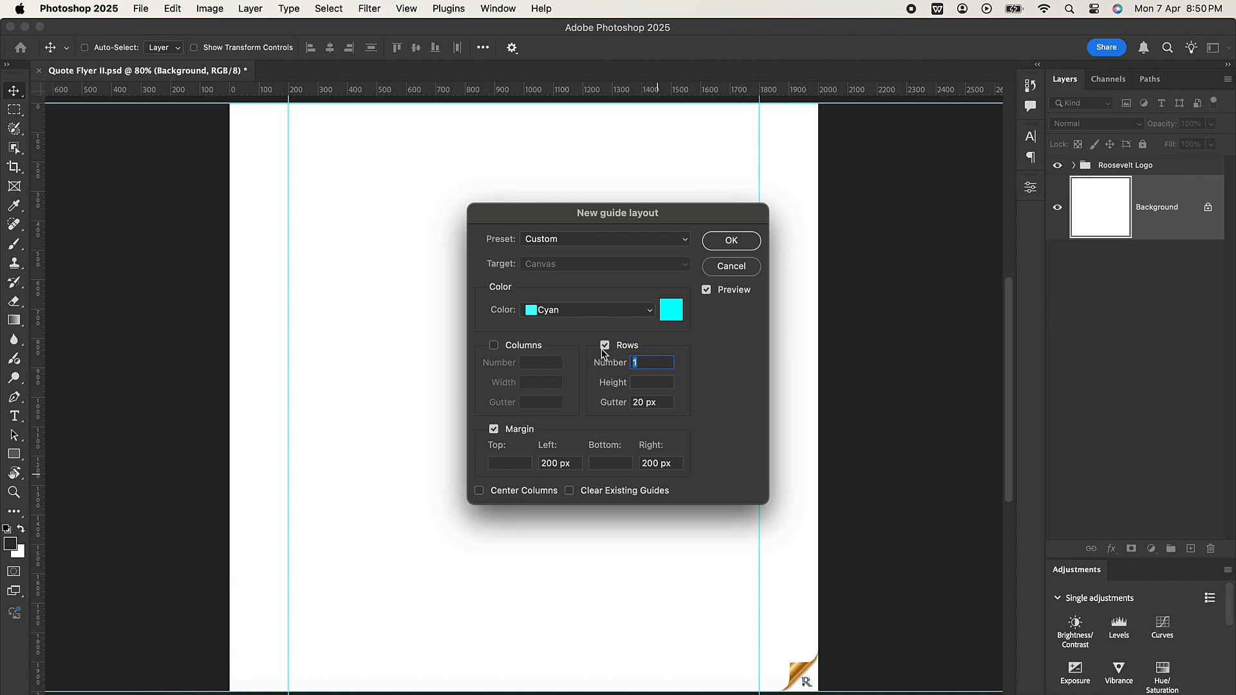
Step: Create a cyan guide layout without rows or columns, using 200 px left and right margins
{"action": "left_click", "coordinate": [605, 346]}
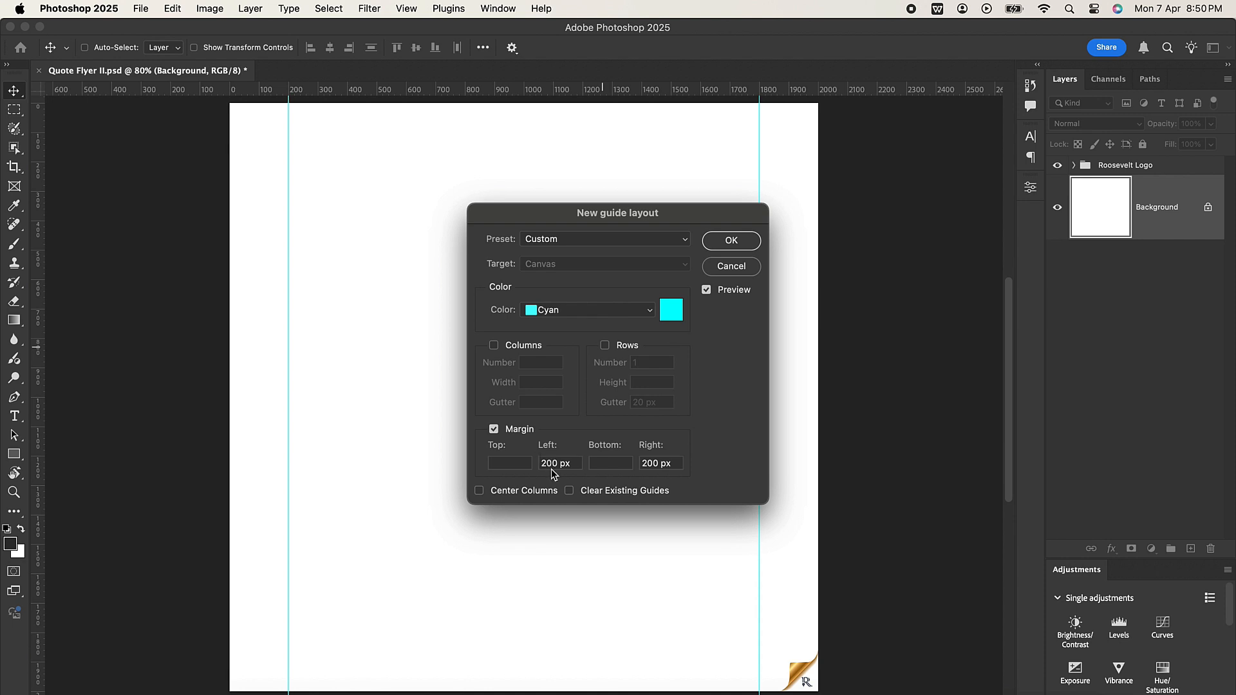
{"action": "left_click_drag", "start_coordinate": [542, 466], "coordinate": [588, 465]}
{"action": "left_click_drag", "start_coordinate": [676, 465], "coordinate": [633, 462]}
{"action": "left_click", "coordinate": [721, 242]}
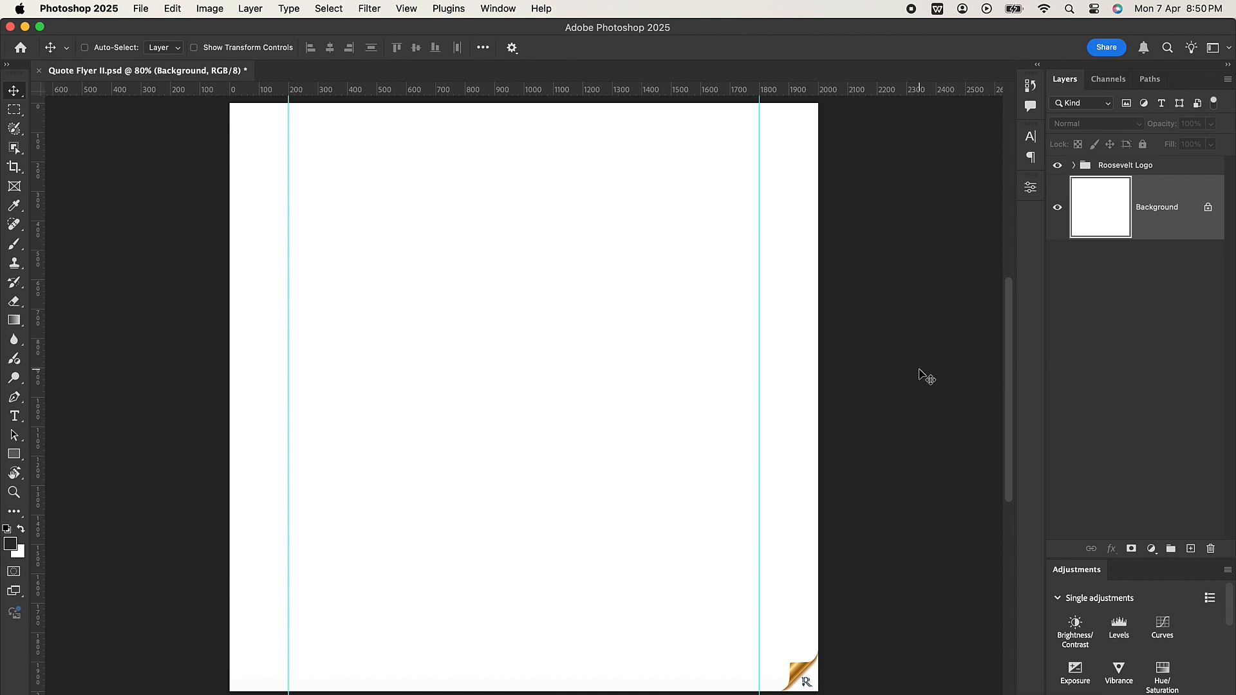
Step: Add a solid colour fill layer in brown #3e261a above the Background layer
{"action": "left_click", "coordinate": [1150, 551]}
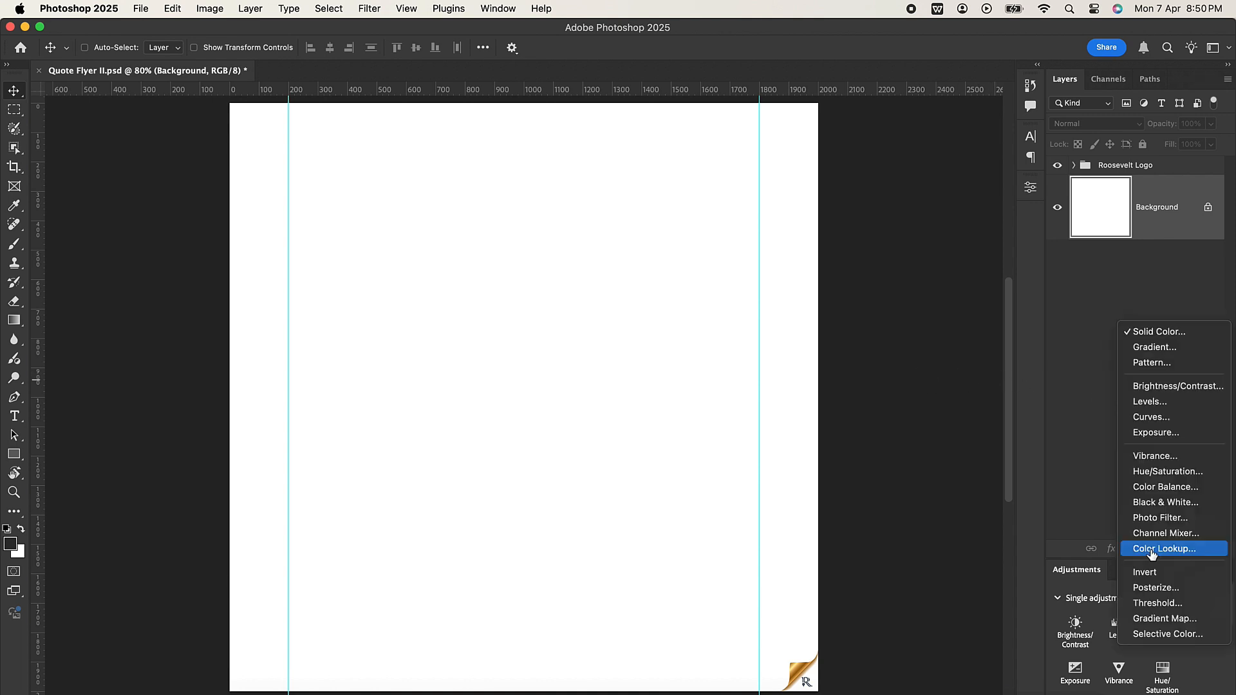
{"action": "left_click", "coordinate": [1159, 332]}
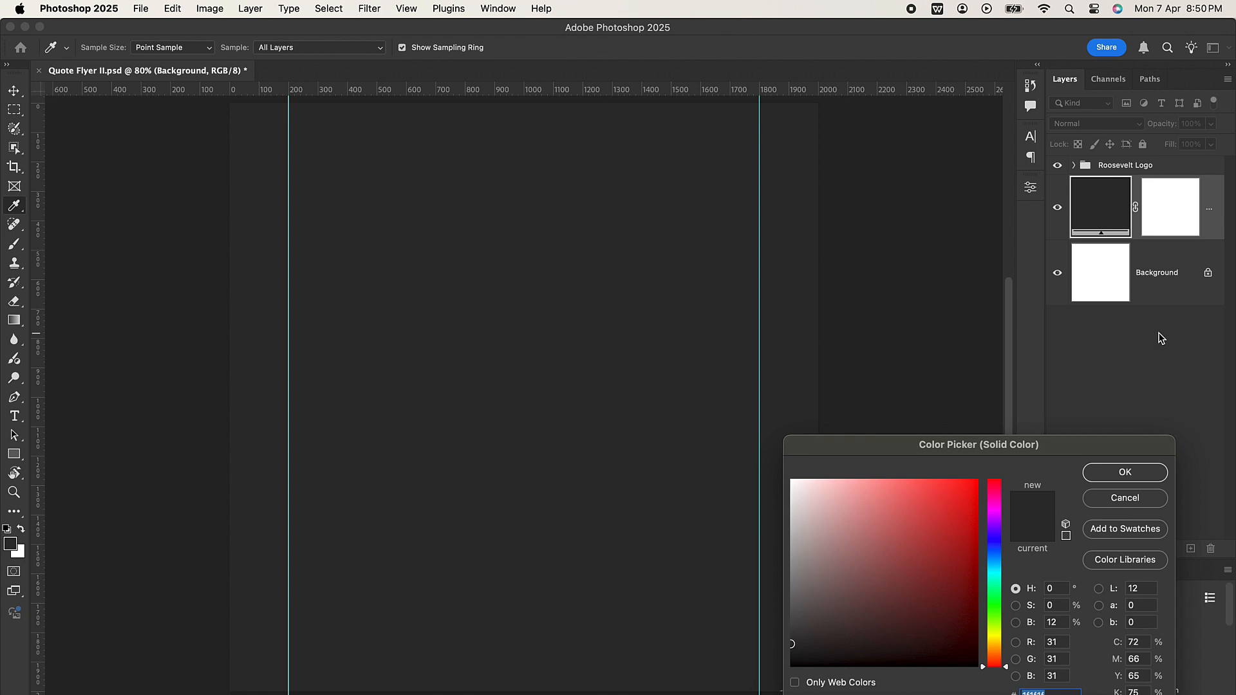
{"action": "type", "text": "3e"}
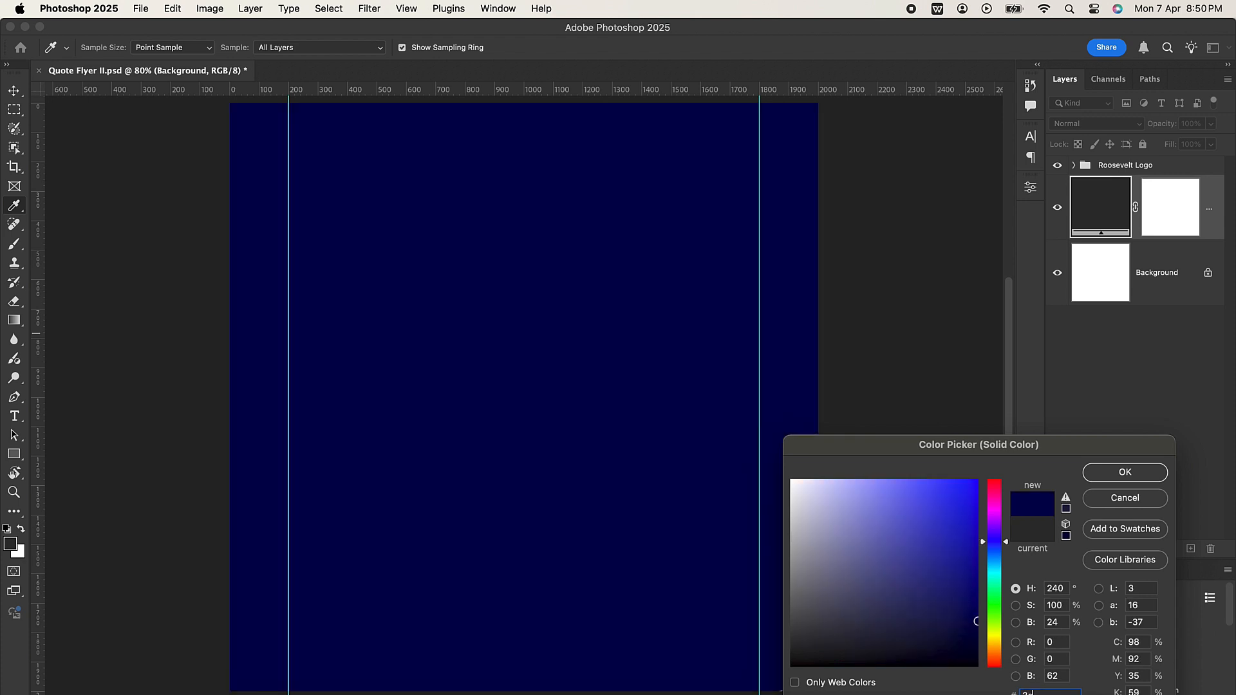
{"action": "type", "text": "261"}
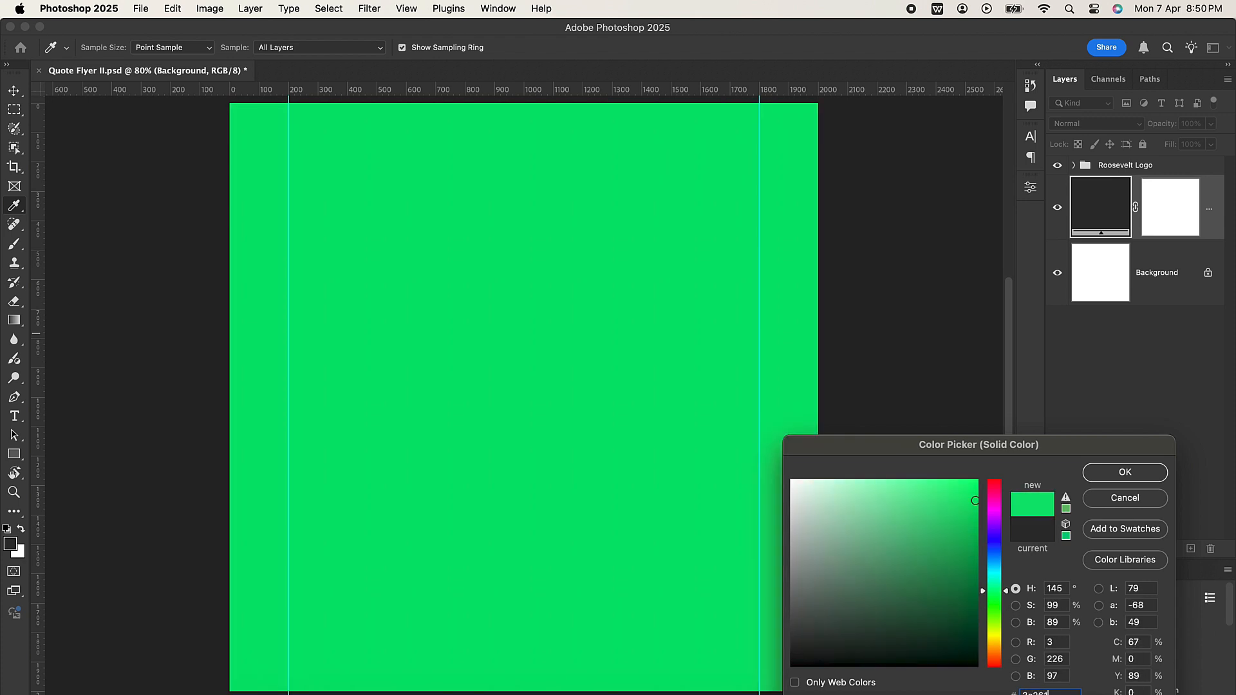
{"action": "type", "text": "a"}
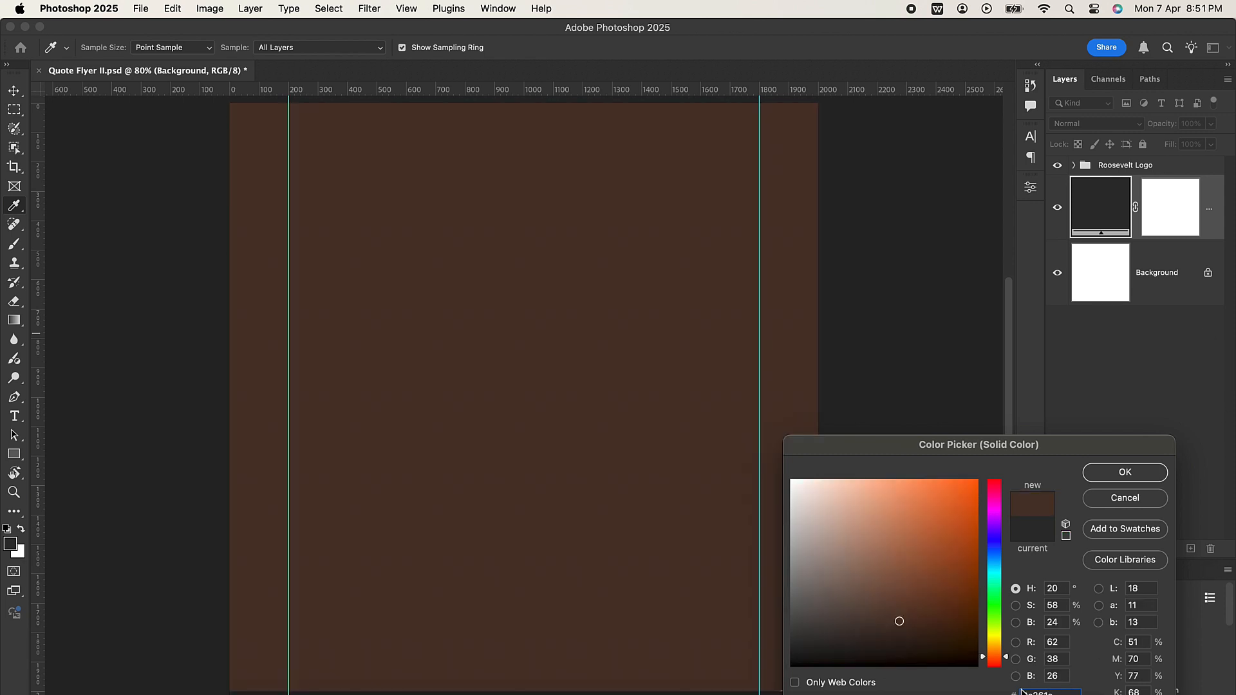
{"action": "left_click", "coordinate": [1116, 475]}
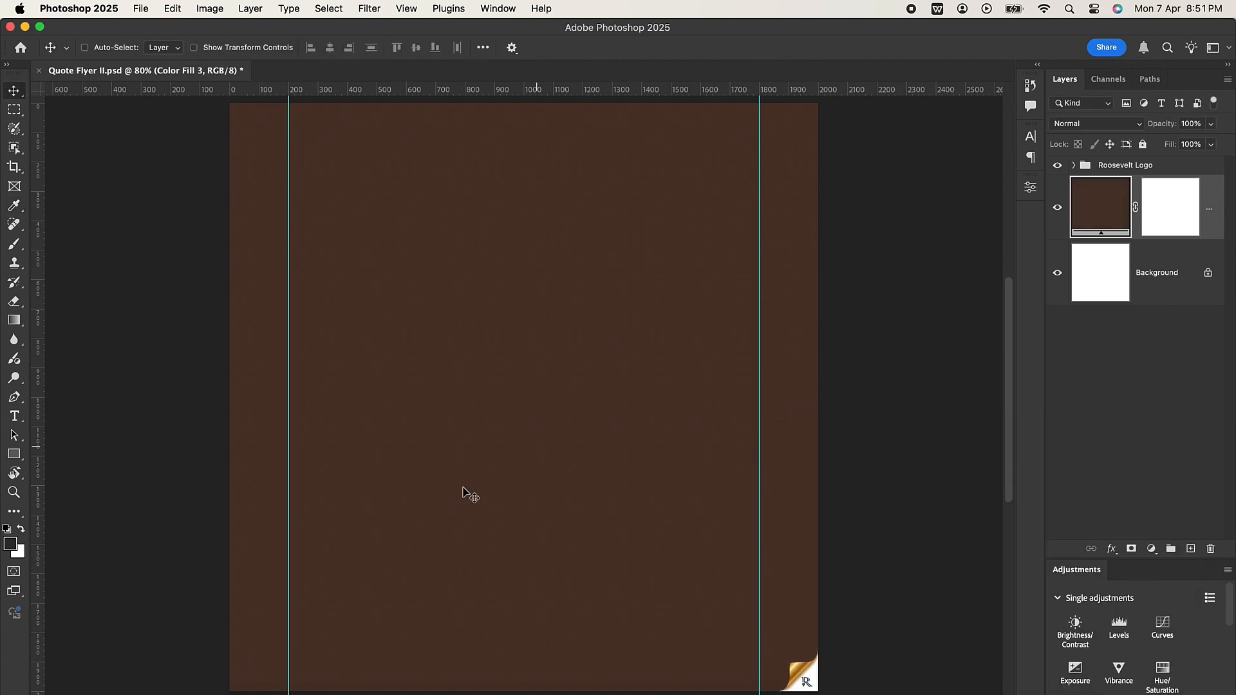
Step: Place the wavy pattern image _ (1).jpeg on the flyer and scale it to span the full canvas width
{"action": "left_click", "coordinate": [144, 689]}
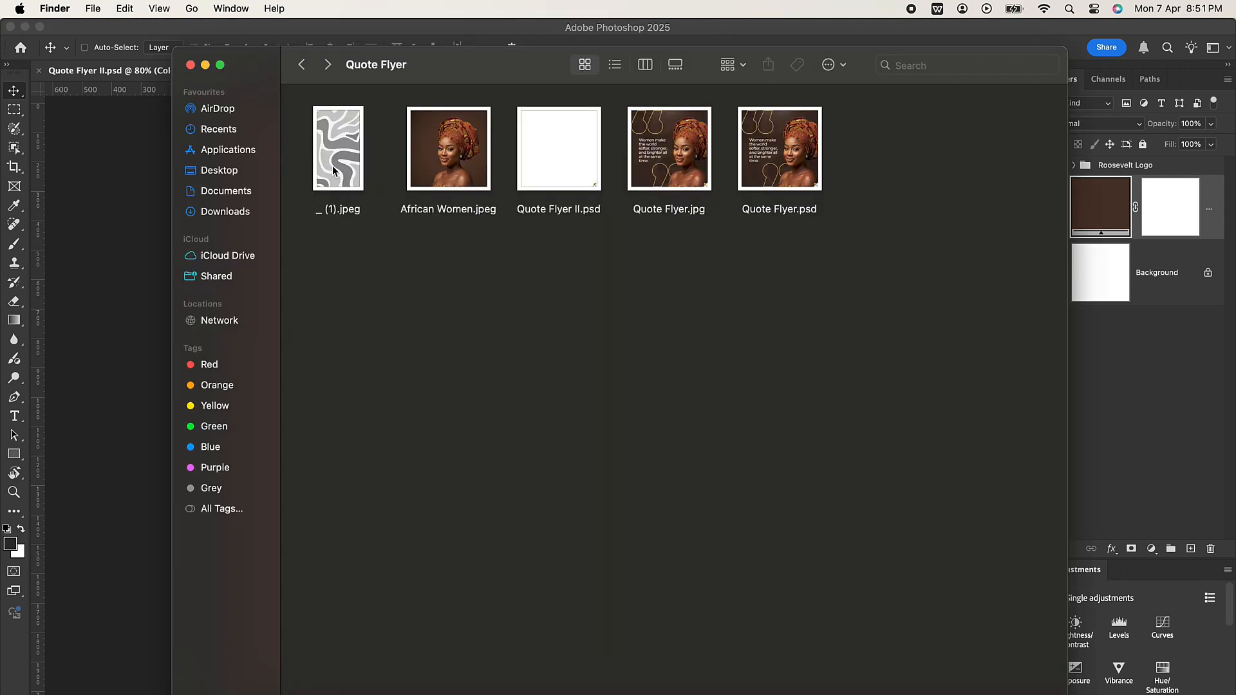
{"action": "left_click_drag", "start_coordinate": [332, 165], "coordinate": [119, 264]}
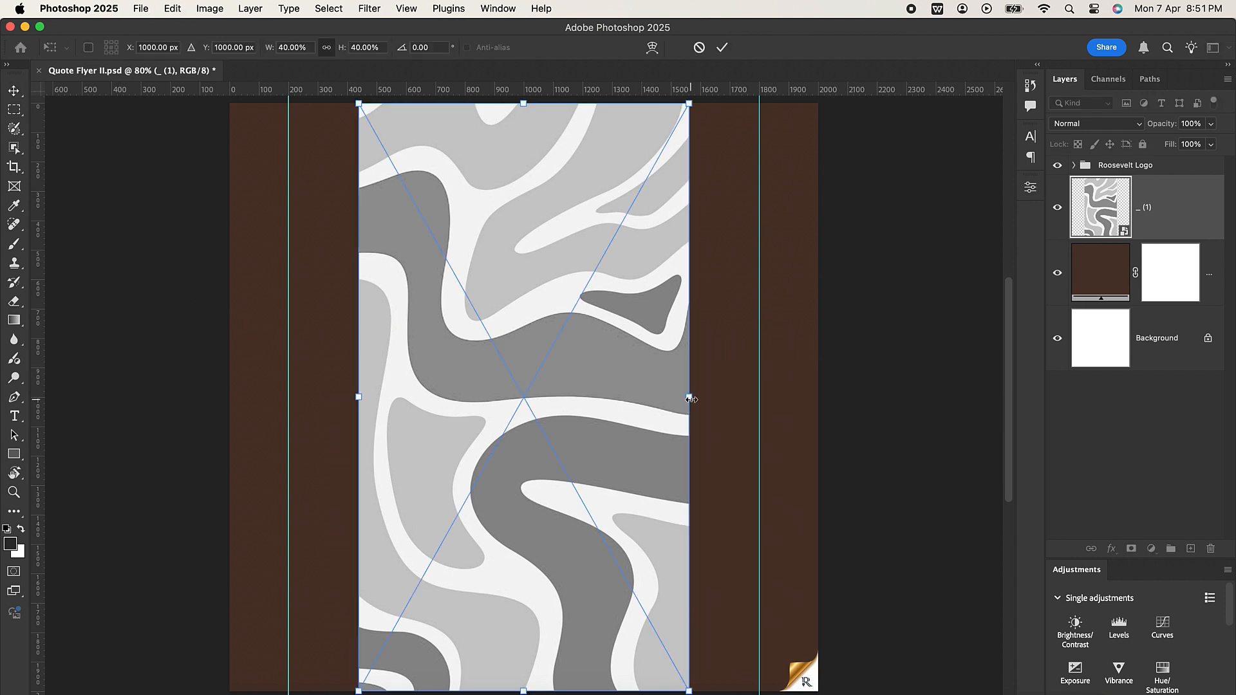
{"action": "left_click_drag", "start_coordinate": [688, 403], "coordinate": [821, 363]}
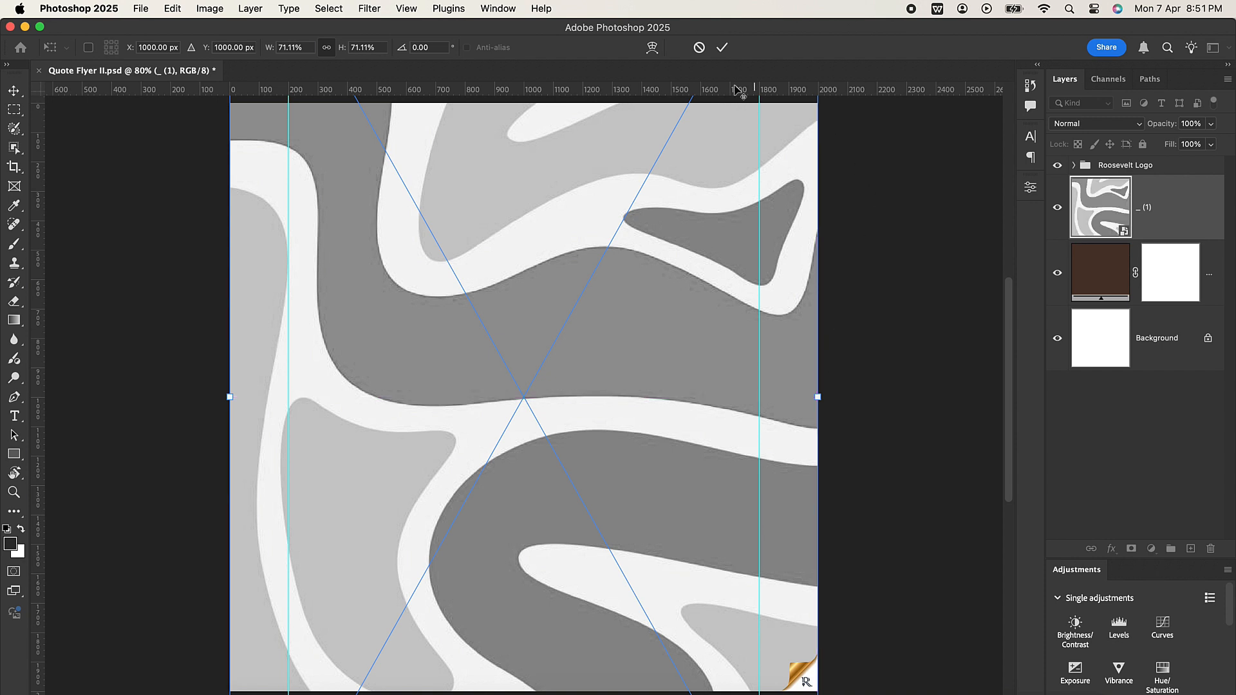
{"action": "left_click", "coordinate": [722, 48]}
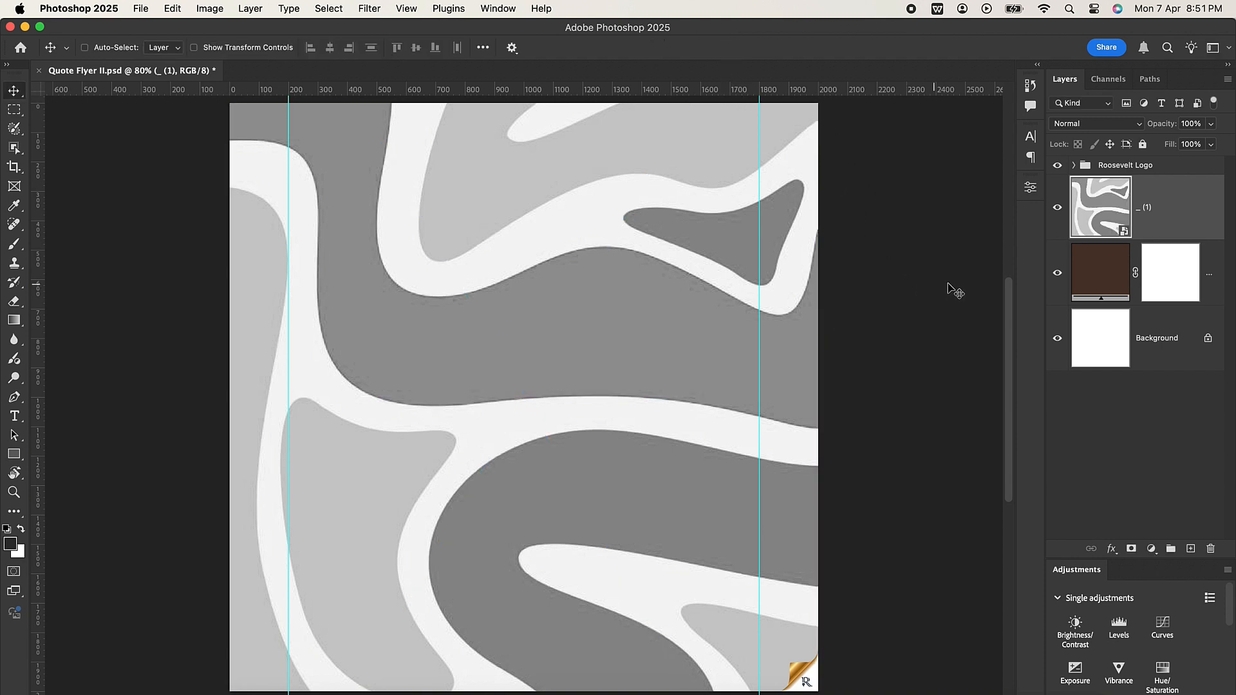
Step: Blend the wavy pattern layer into the brown background with Multiply at 50% opacity
{"action": "left_click", "coordinate": [1109, 125]}
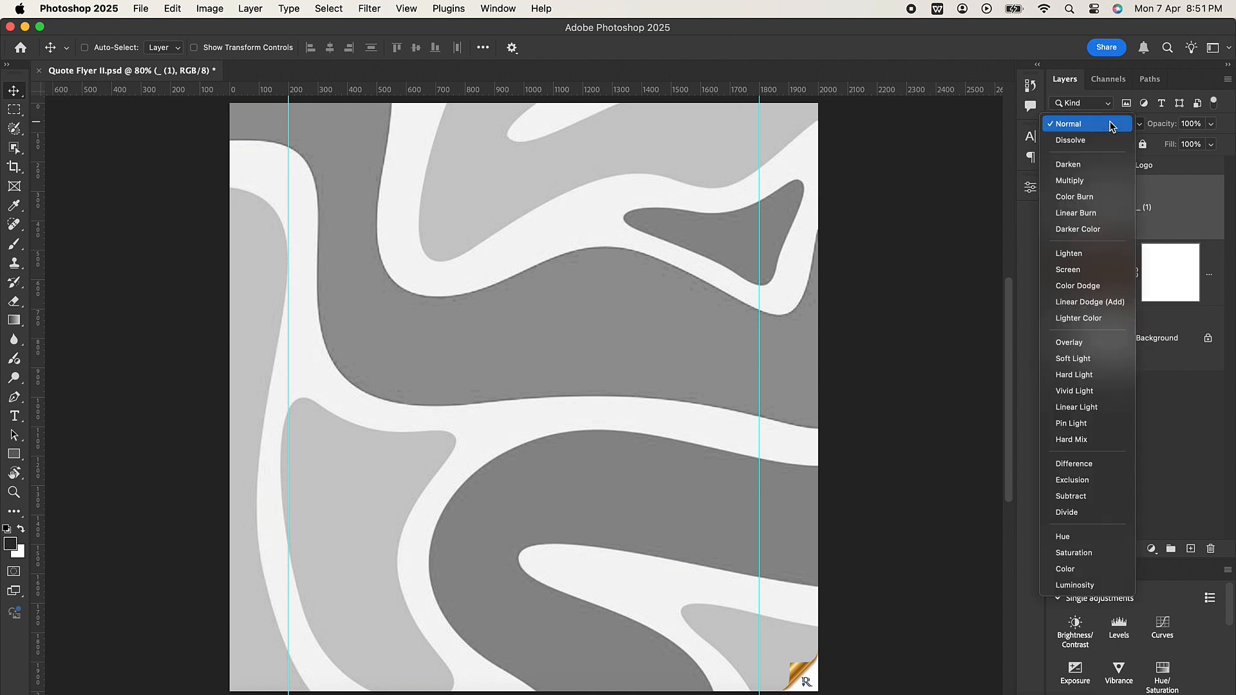
{"action": "left_click", "coordinate": [1096, 178]}
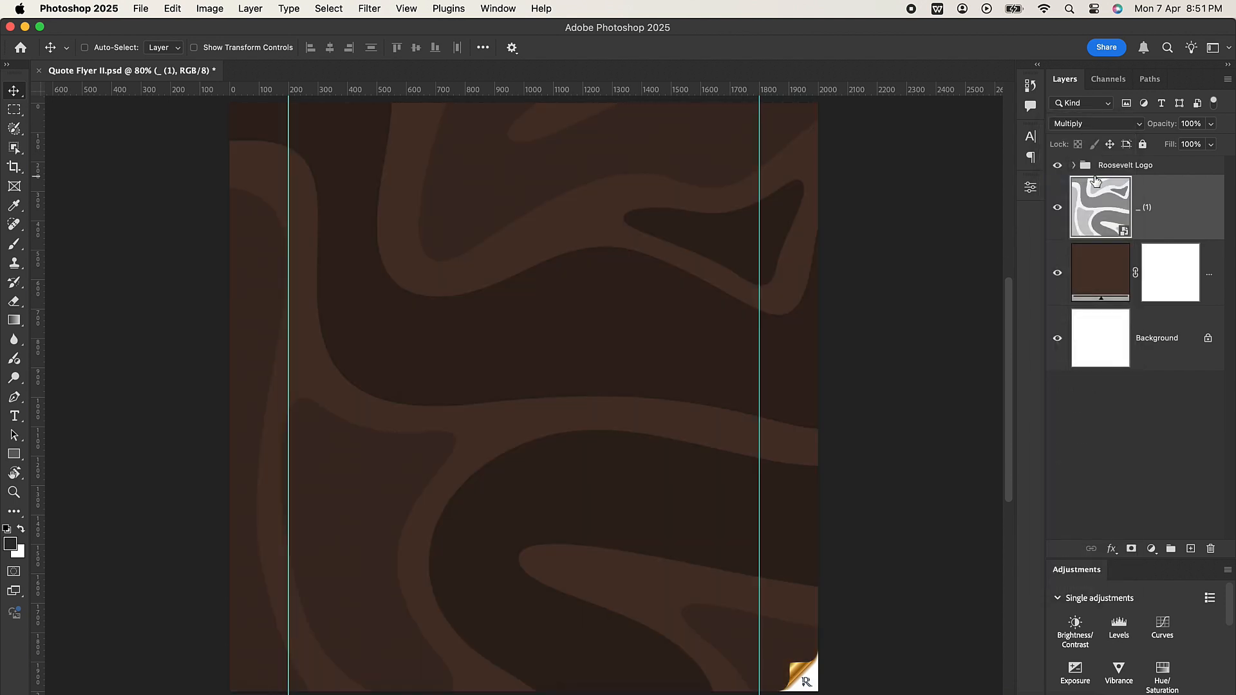
{"action": "left_click", "coordinate": [1172, 123]}
{"action": "type", "text": "50"}
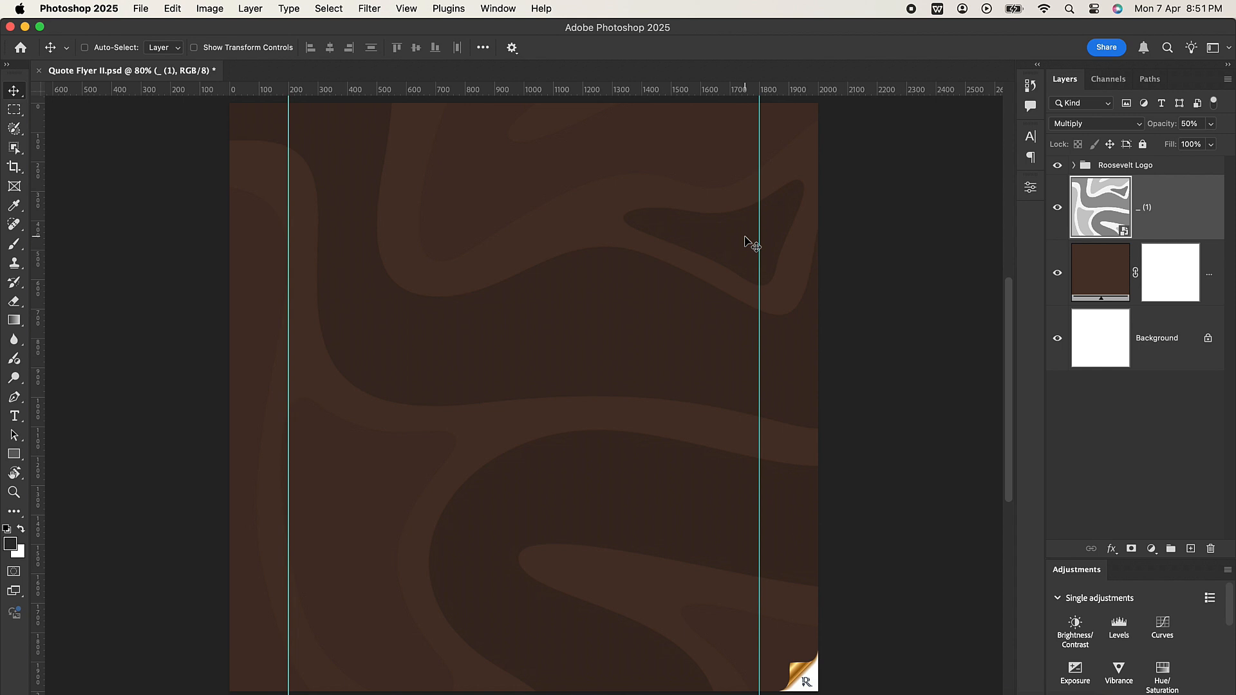
Step: Place African Women.jpeg on the flyer and mask out its background using an Object Selection of the woman
{"action": "left_click", "coordinate": [144, 693]}
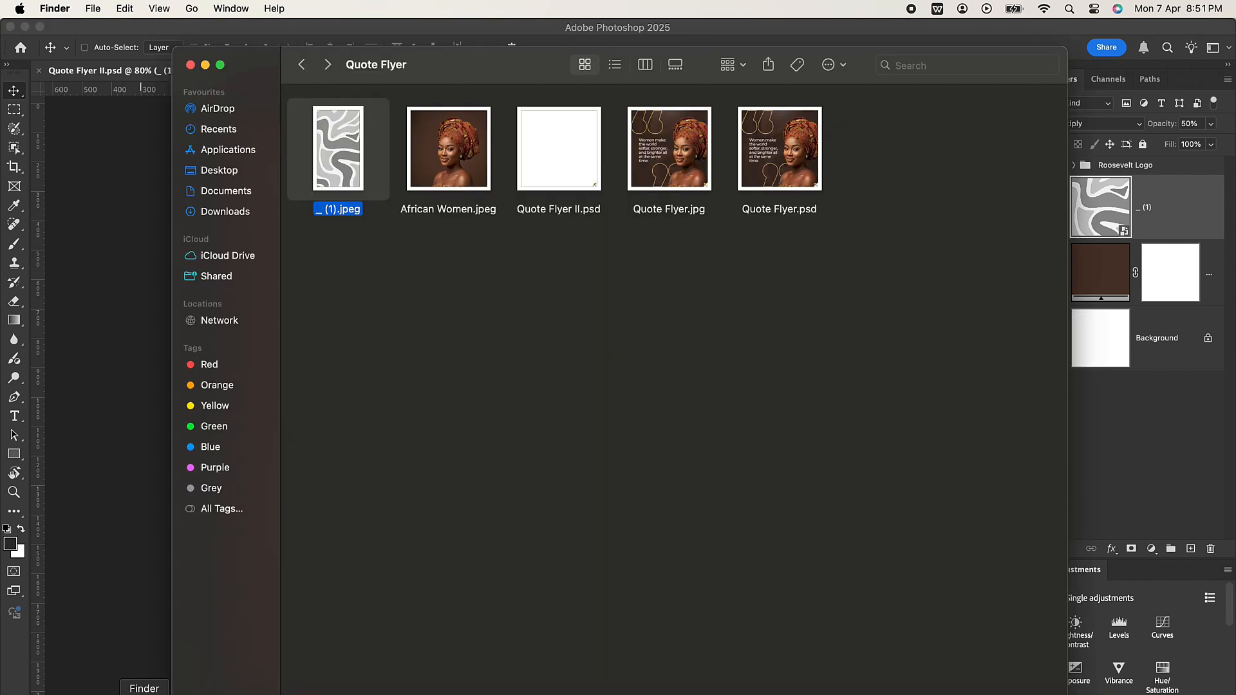
{"action": "left_click_drag", "start_coordinate": [458, 161], "coordinate": [103, 249]}
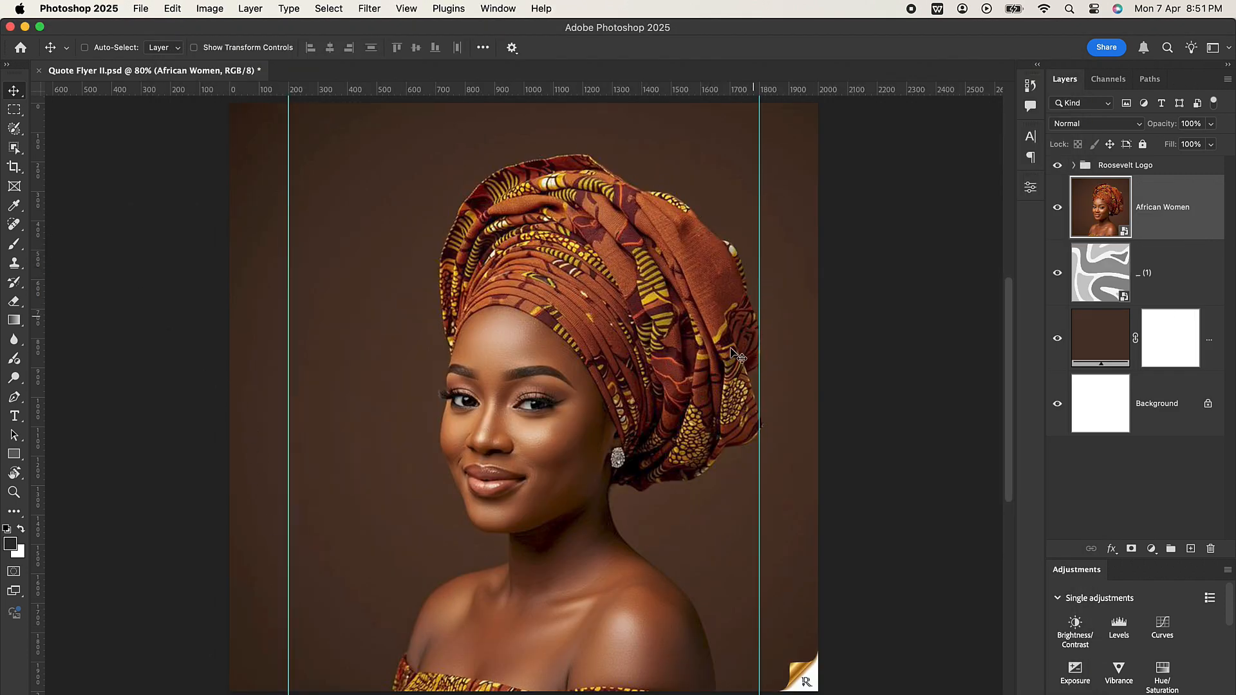
{"action": "left_click", "coordinate": [13, 148]}
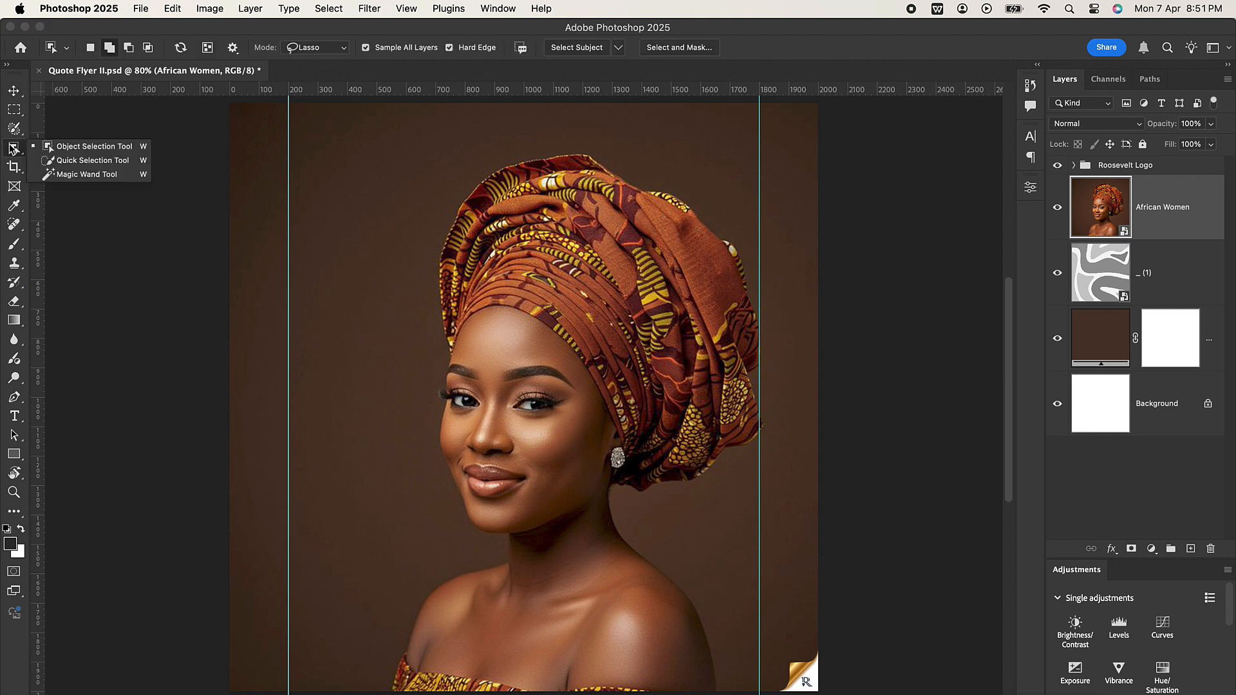
{"action": "left_click", "coordinate": [81, 147]}
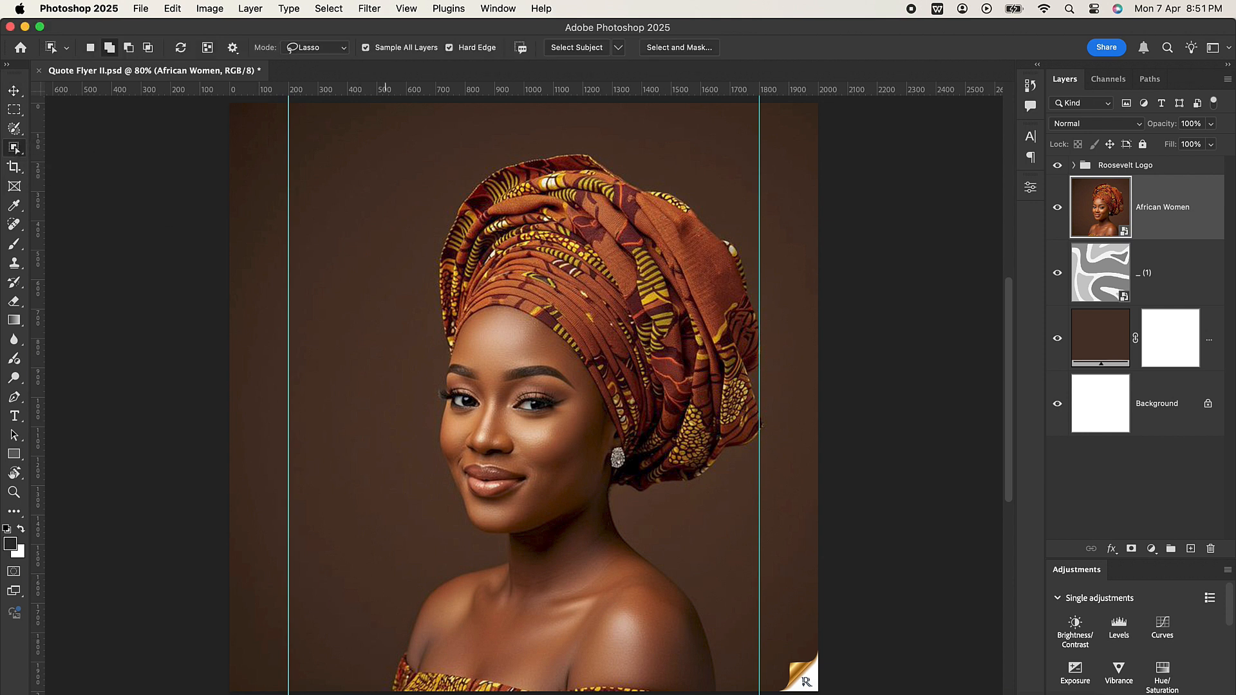
{"action": "mouse_move", "coordinate": [383, 690]}
{"action": "left_mouse_down"}
{"action": "mouse_move", "coordinate": [381, 650]}
{"action": "mouse_move", "coordinate": [431, 541]}
{"action": "mouse_move", "coordinate": [420, 407]}
{"action": "mouse_move", "coordinate": [437, 340]}
{"action": "mouse_move", "coordinate": [438, 219]}
{"action": "mouse_move", "coordinate": [526, 137]}
{"action": "mouse_move", "coordinate": [667, 164]}
{"action": "mouse_move", "coordinate": [737, 227]}
{"action": "mouse_move", "coordinate": [791, 414]}
{"action": "mouse_move", "coordinate": [697, 519]}
{"action": "mouse_move", "coordinate": [714, 672]}
{"action": "mouse_move", "coordinate": [660, 693]}
{"action": "mouse_move", "coordinate": [411, 693]}
{"action": "left_mouse_up"}
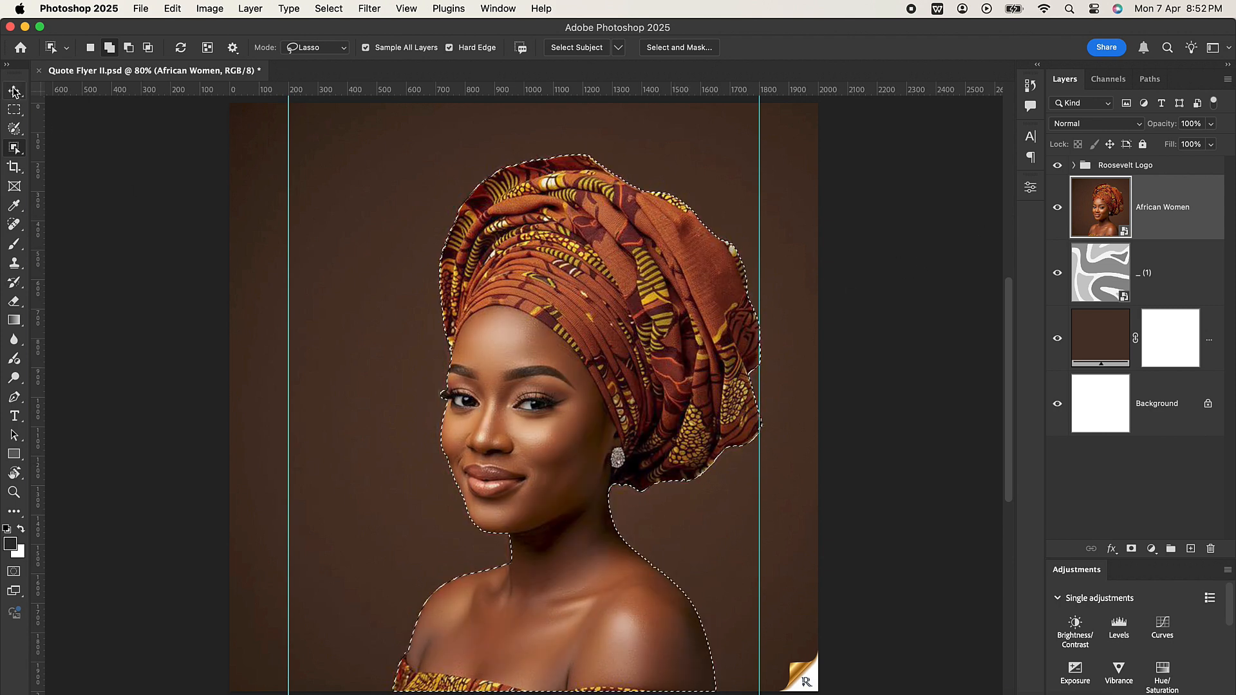
{"action": "left_click", "coordinate": [15, 92]}
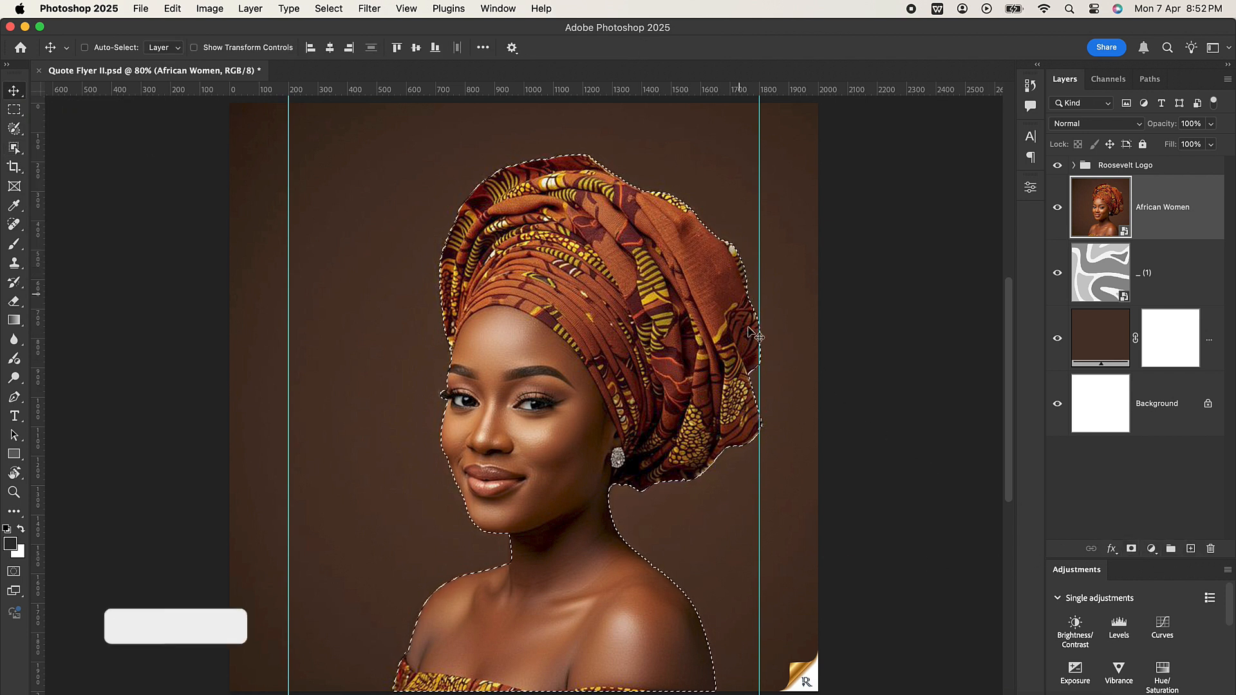
{"action": "left_click", "coordinate": [1131, 549]}
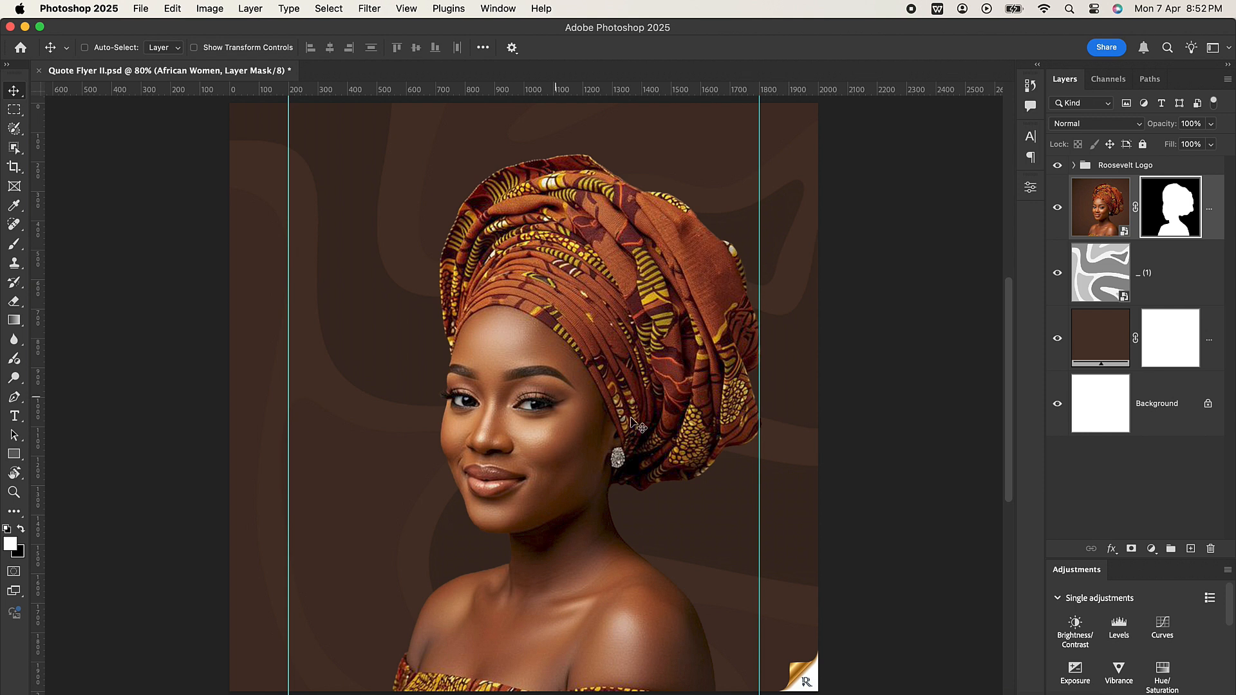
Step: Move the masked woman about 350 px to the right so her headwrap runs past the canvas's right edge
{"action": "left_click", "coordinate": [1085, 196]}
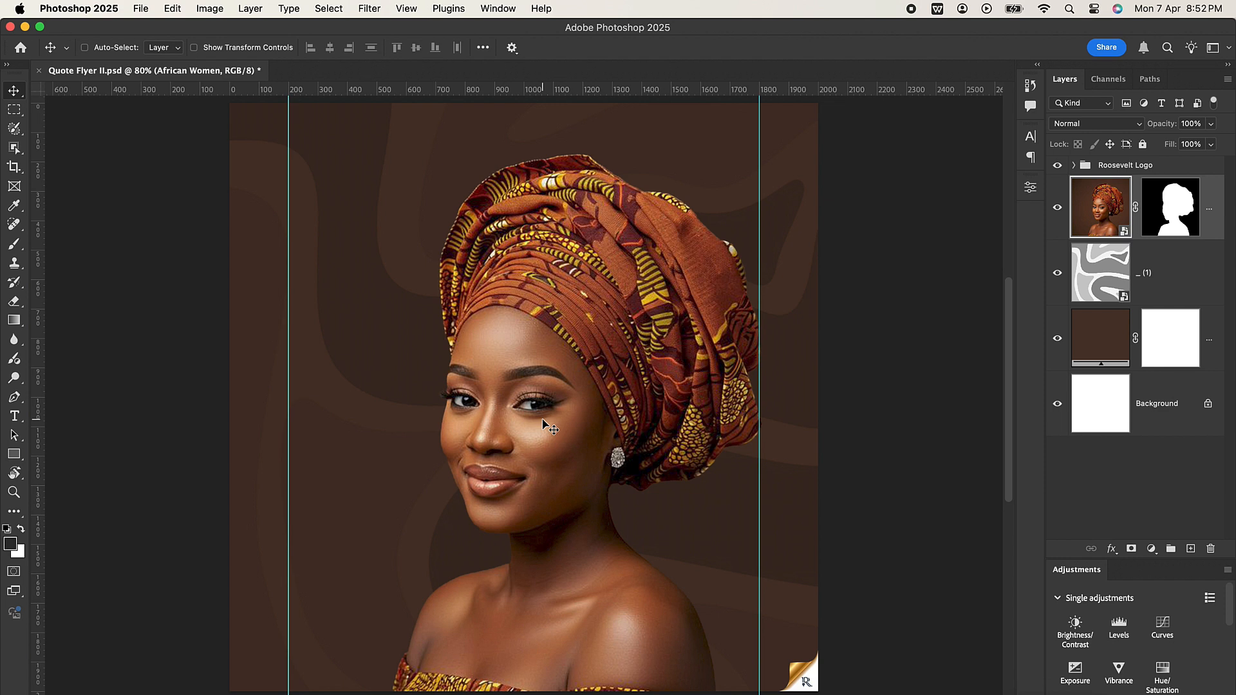
{"action": "left_click_drag", "start_coordinate": [544, 421], "coordinate": [639, 422]}
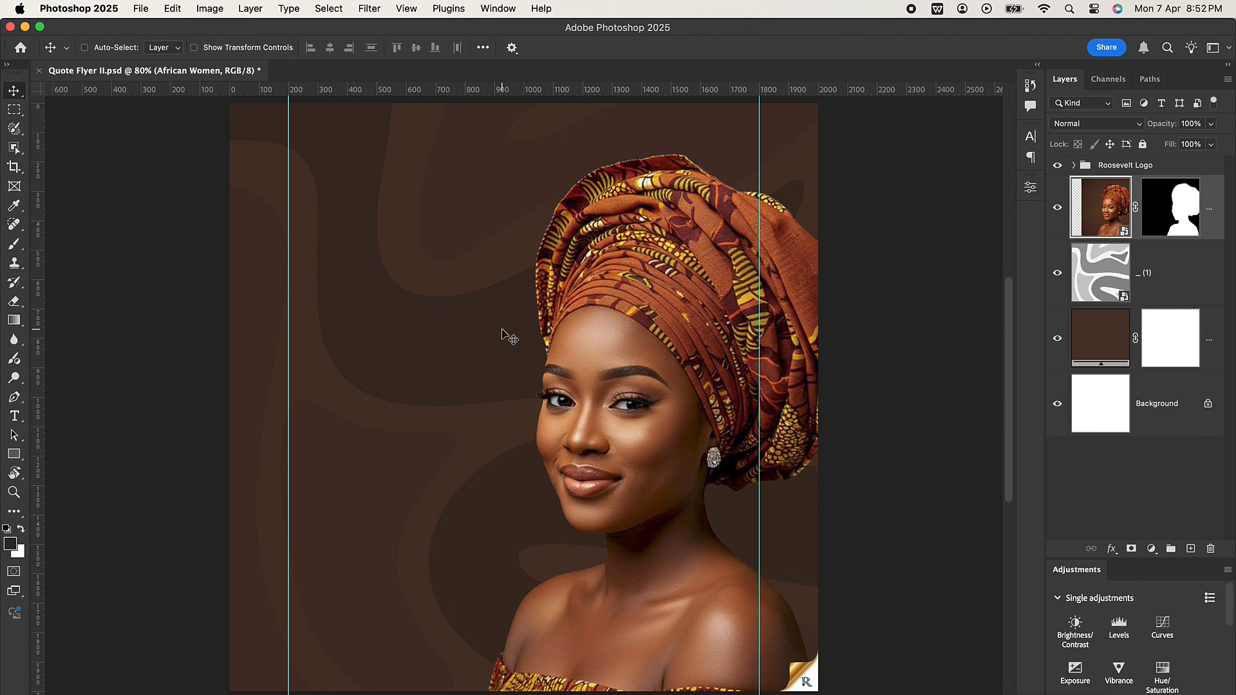
{"action": "left_click_drag", "start_coordinate": [605, 361], "coordinate": [616, 362]}
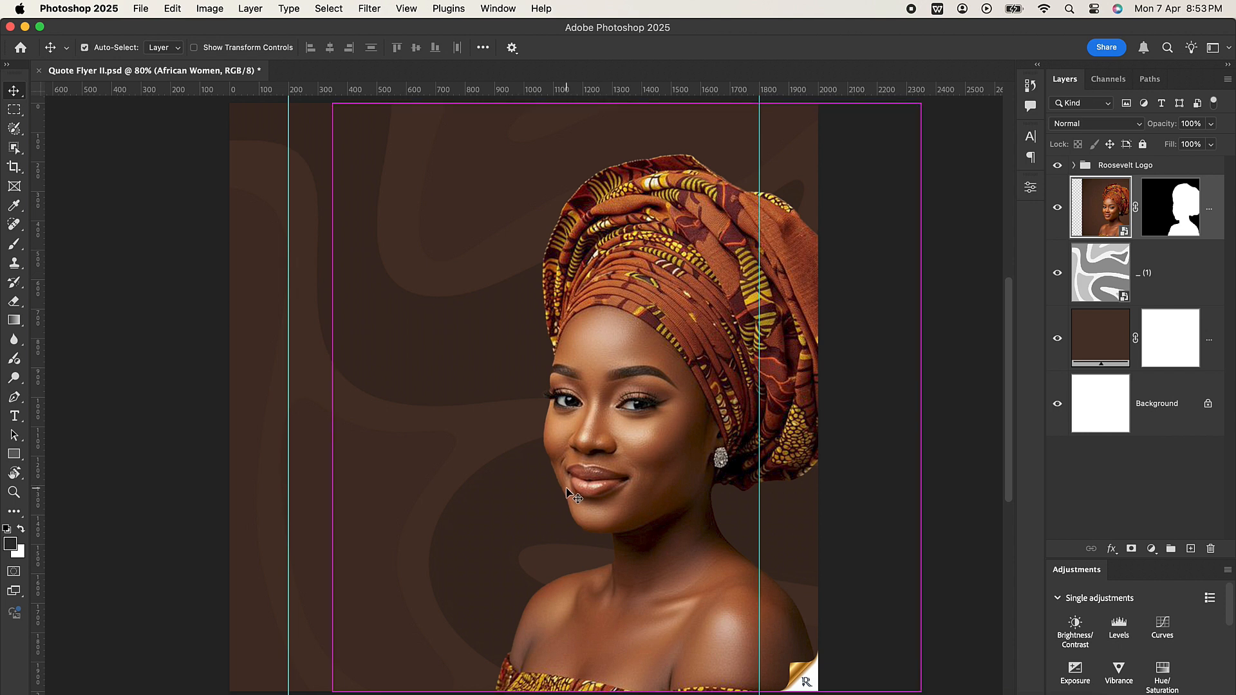
Step: Put the masked woman layer in a new group named Model
{"action": "key", "text": "super+g"}
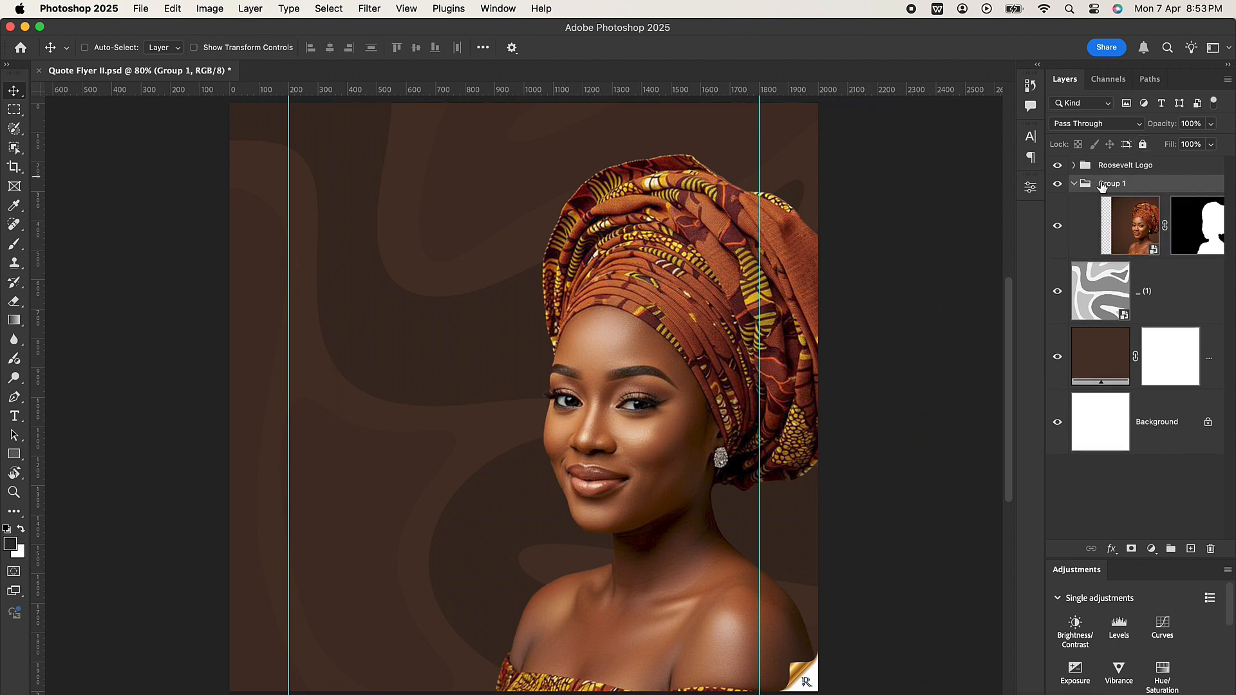
{"action": "left_click", "coordinate": [1073, 184]}
{"action": "double_click", "coordinate": [1111, 184]}
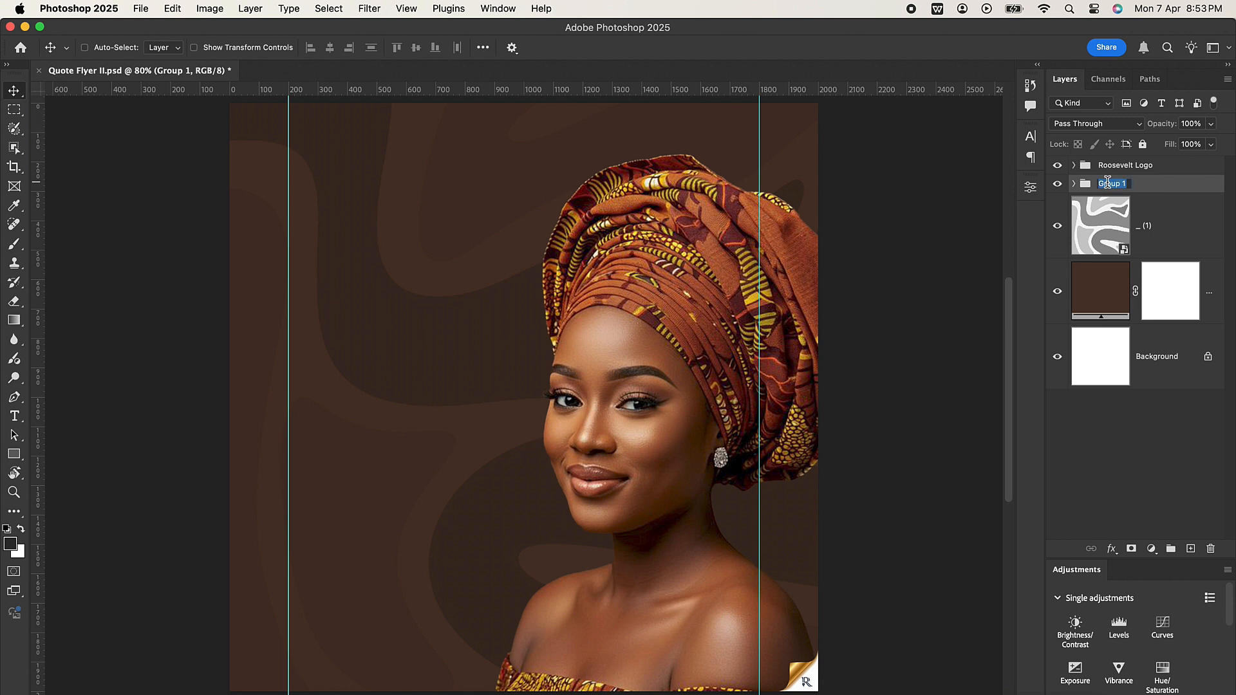
{"action": "type", "text": "Model"}
{"action": "key", "text": "Return"}
Step: Add a Brightness/Contrast adjustment clipped to the woman layer, with brightness 15 and contrast 5
{"action": "left_click", "coordinate": [1075, 184]}
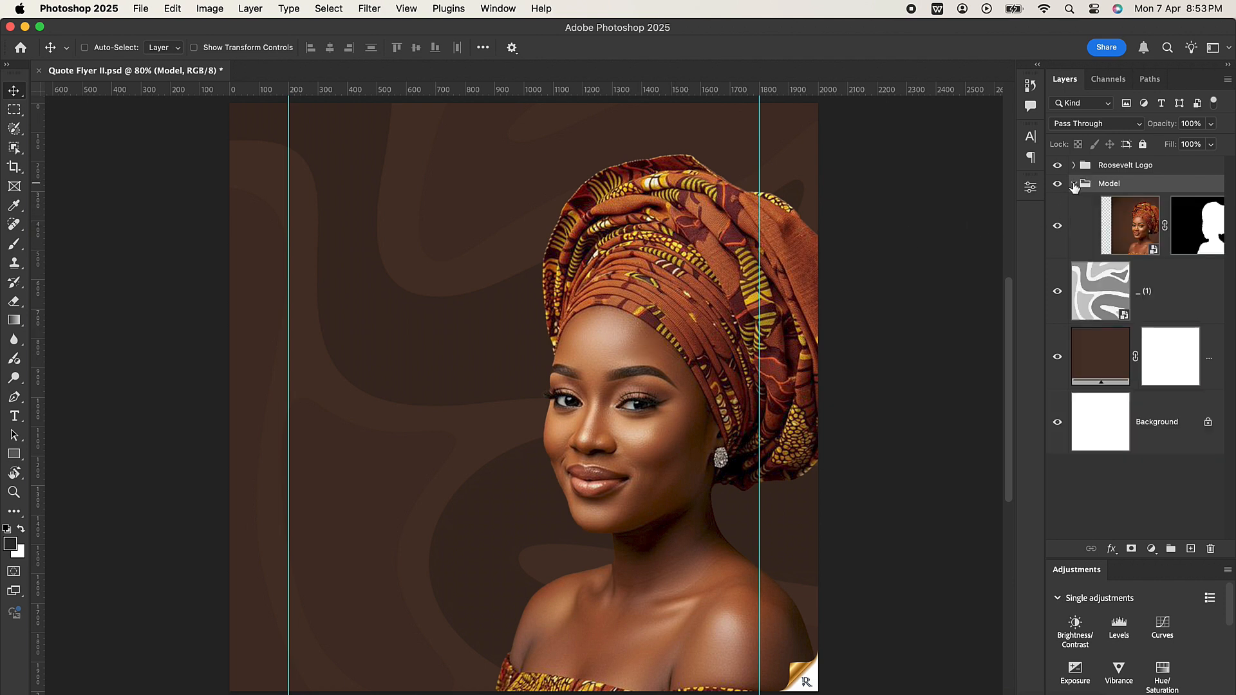
{"action": "left_click", "coordinate": [1128, 224]}
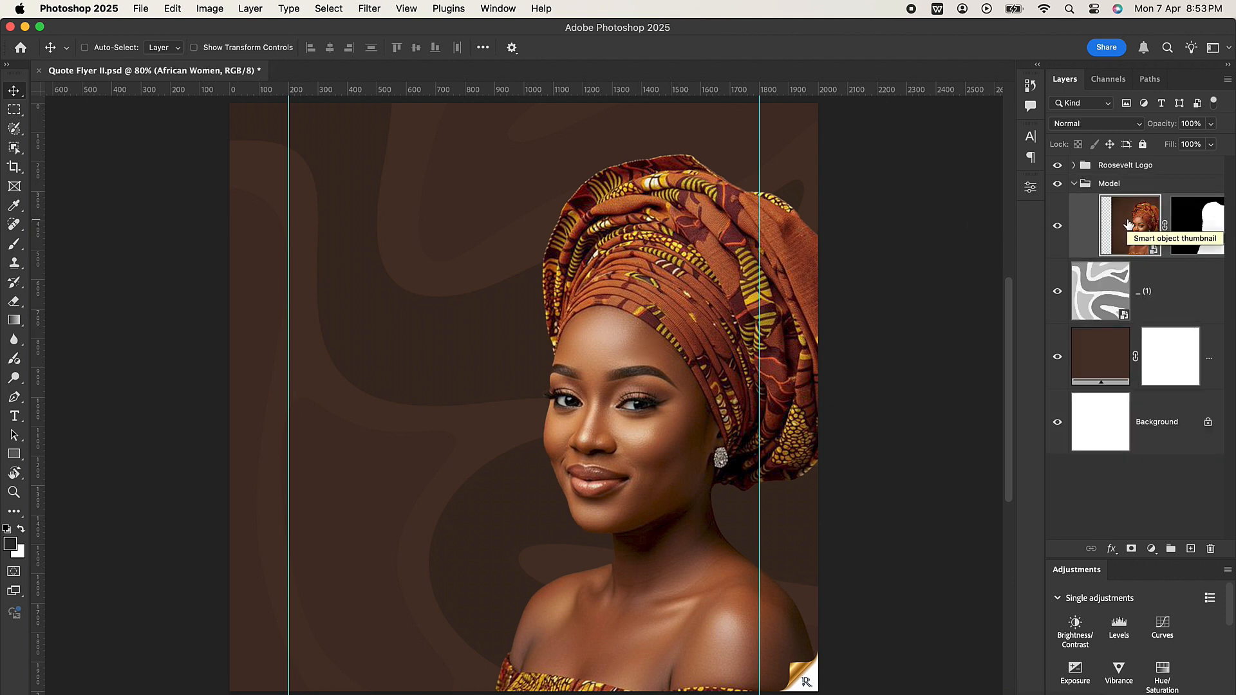
{"action": "left_click", "coordinate": [1151, 549]}
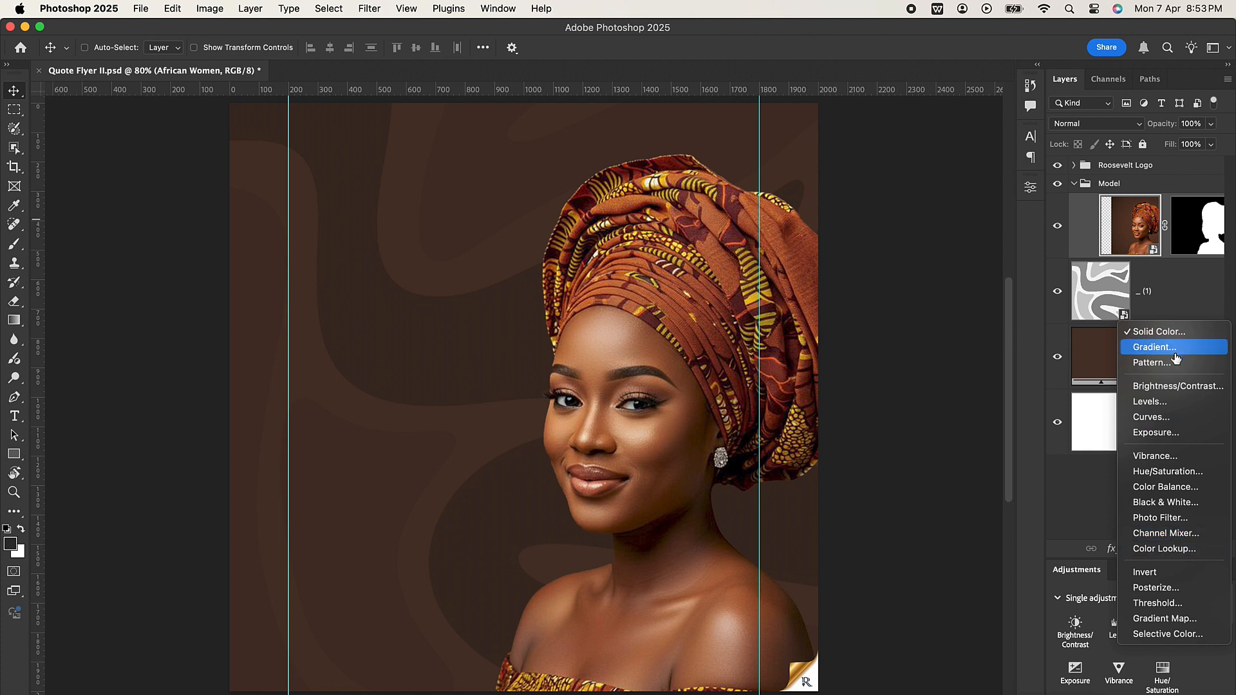
{"action": "left_click", "coordinate": [1191, 387]}
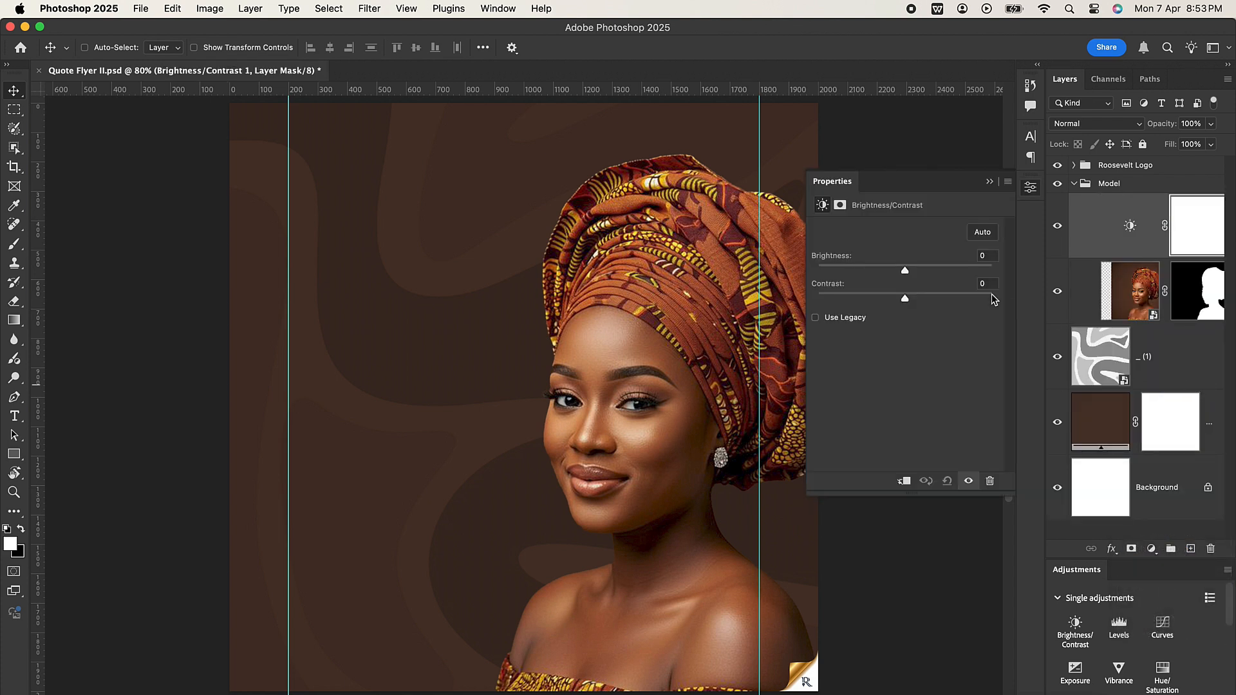
{"action": "left_click", "coordinate": [989, 256]}
{"action": "type", "text": "15"}
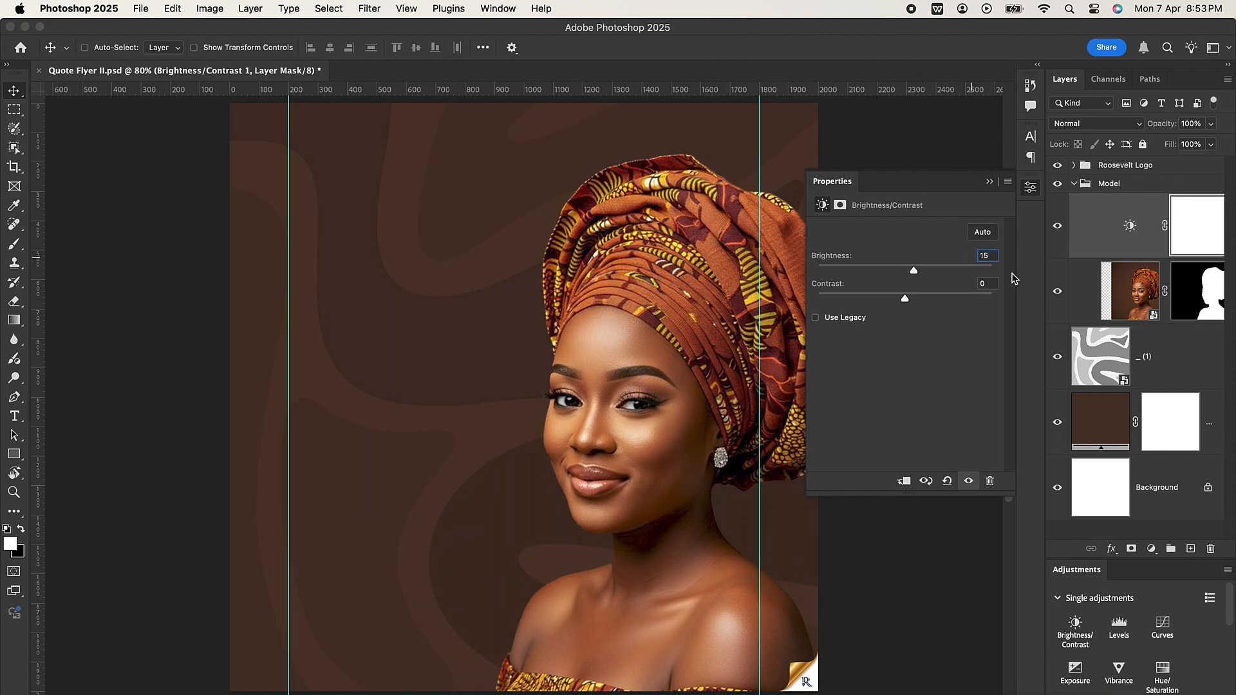
{"action": "left_click", "coordinate": [985, 282]}
{"action": "type", "text": "5"}
{"action": "left_click", "coordinate": [904, 481]}
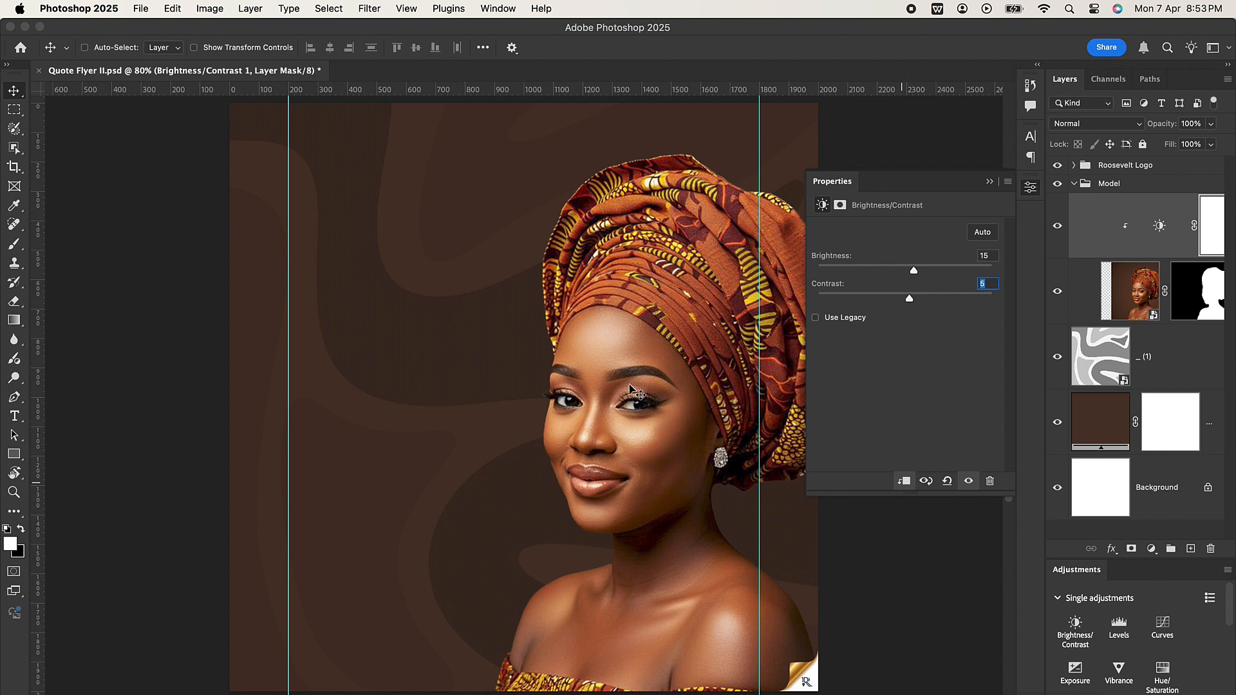
{"action": "left_click", "coordinate": [989, 181]}
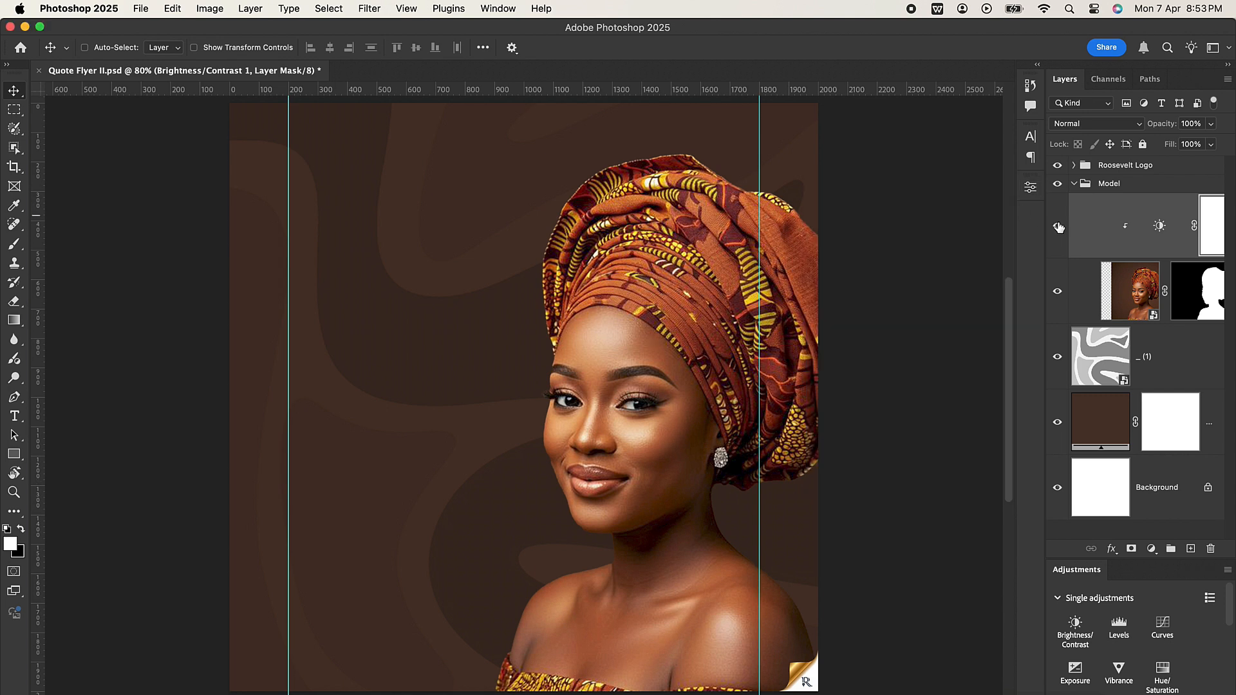
Step: Compare the woman with and without the Brightness/Contrast adjustment, then collapse the Model group
{"action": "left_click", "coordinate": [1058, 226]}
{"action": "left_click", "coordinate": [1057, 227]}
{"action": "left_click", "coordinate": [1058, 227]}
{"action": "left_click", "coordinate": [1058, 226]}
{"action": "left_click", "coordinate": [1073, 185]}
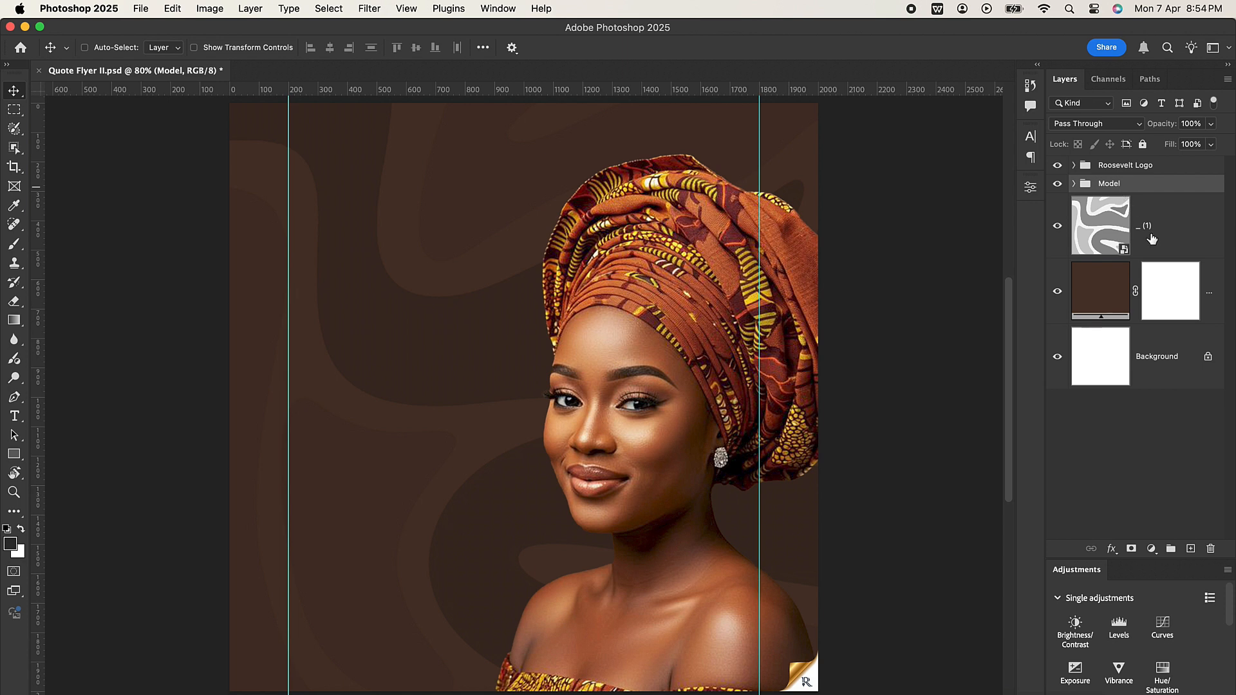
Step: Put the Model group, the pattern layer and the brown fill layer in a group named BG, and check it by toggling its visibility
{"action": "left_click", "coordinate": [1217, 309], "text": "shift"}
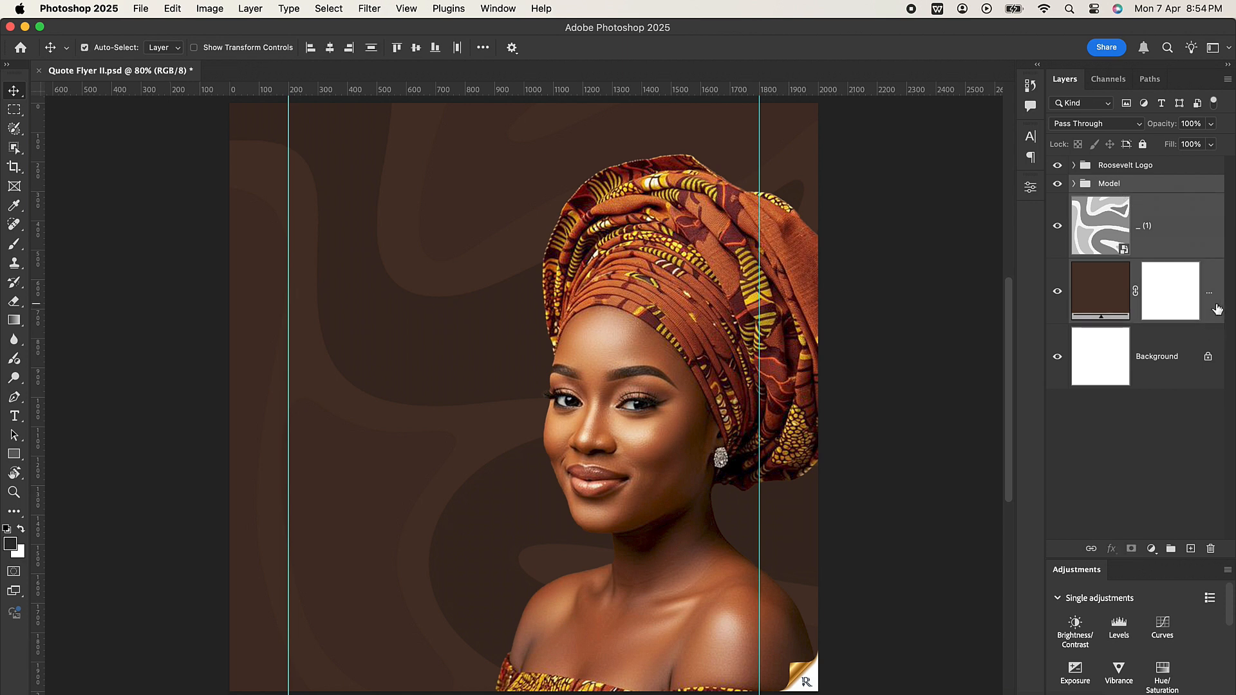
{"action": "key", "text": "super+g"}
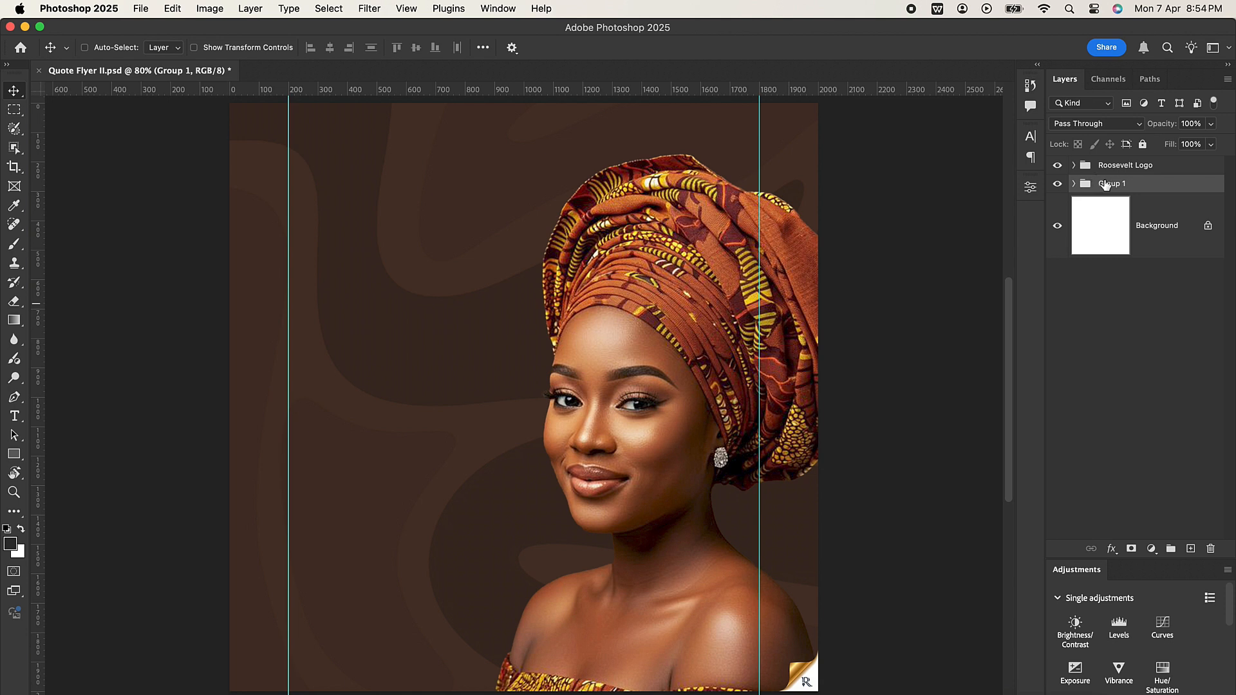
{"action": "double_click", "coordinate": [1105, 184]}
{"action": "type", "text": "BG"}
{"action": "key", "text": "Return"}
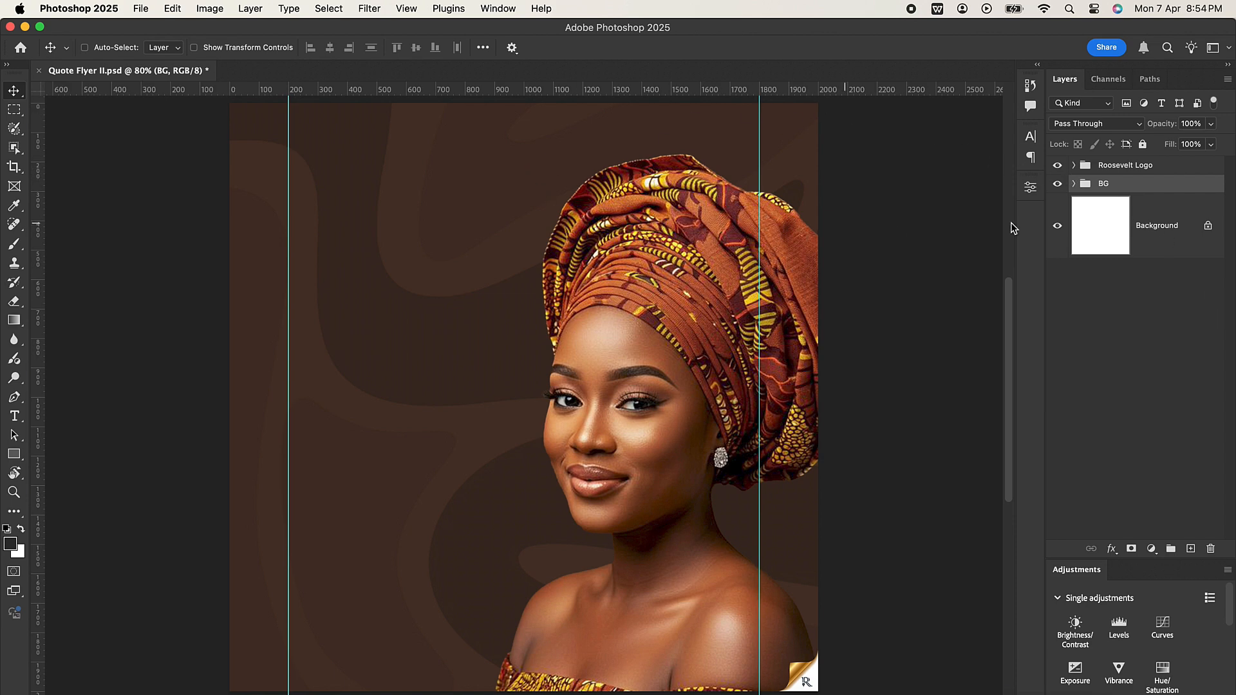
{"action": "left_click", "coordinate": [1058, 184]}
{"action": "left_click", "coordinate": [1059, 184]}
Step: Add a text layer containing only a double quotation mark on the empty background beside the woman's headwrap
{"action": "left_click", "coordinate": [14, 417]}
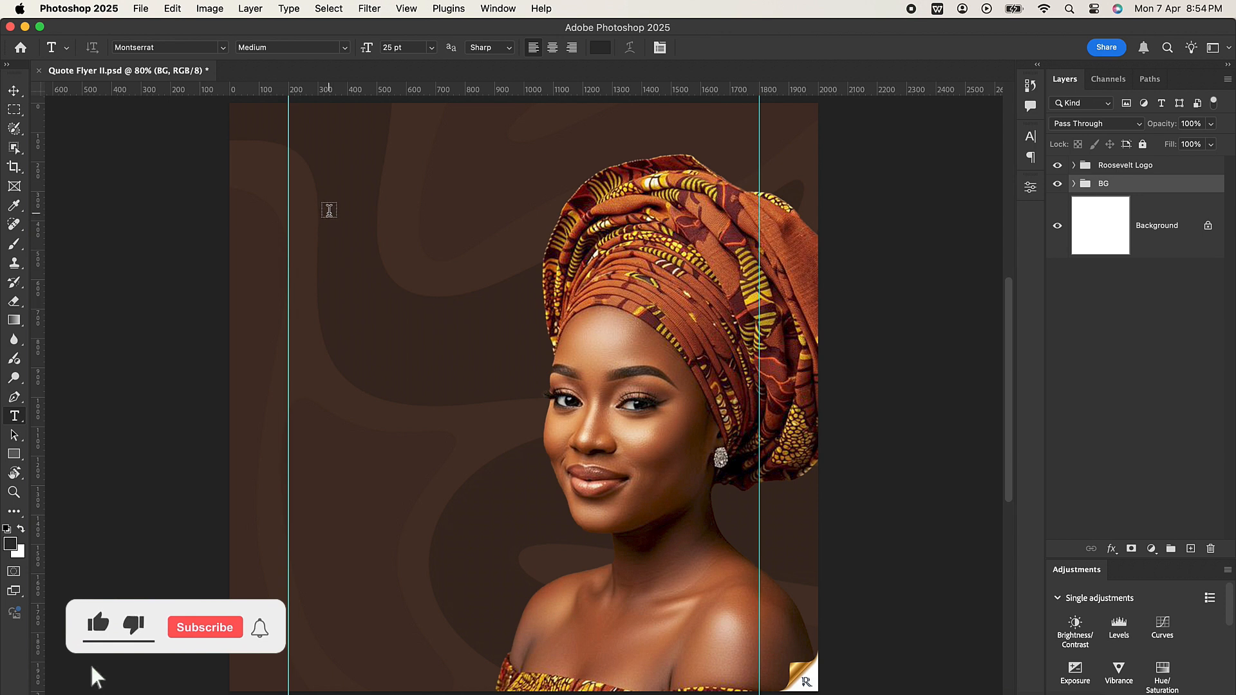
{"action": "left_click", "coordinate": [329, 211]}
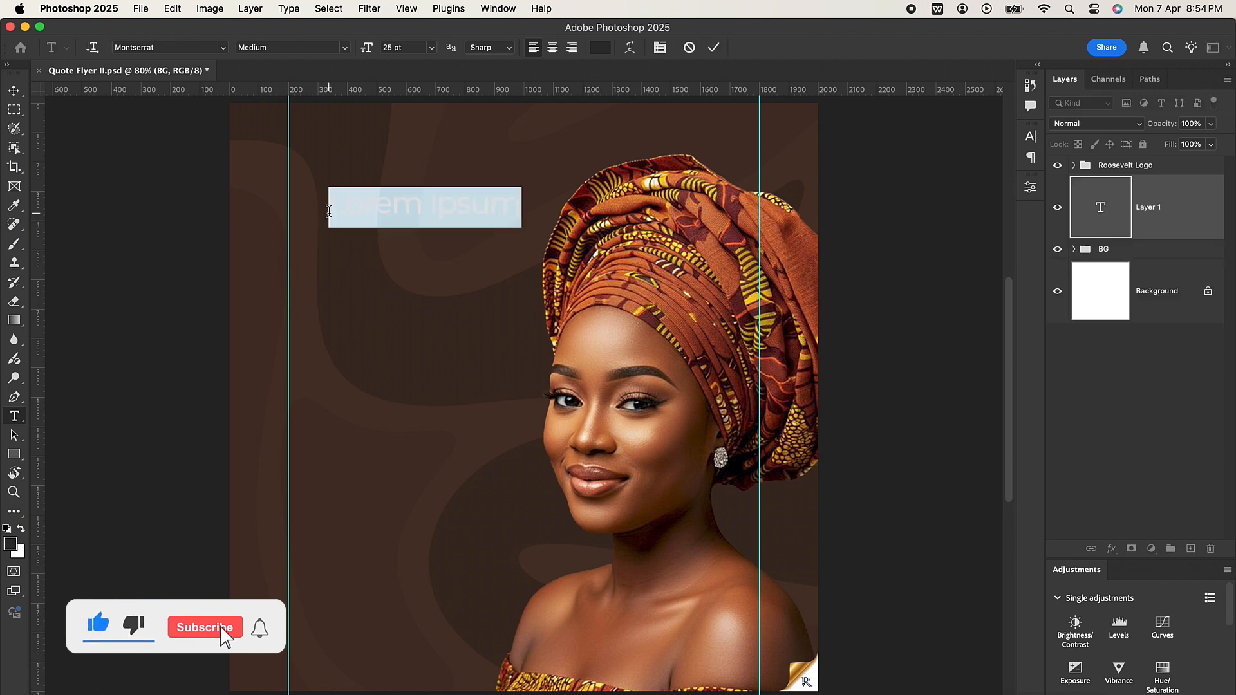
{"action": "key", "text": "BackSpace"}
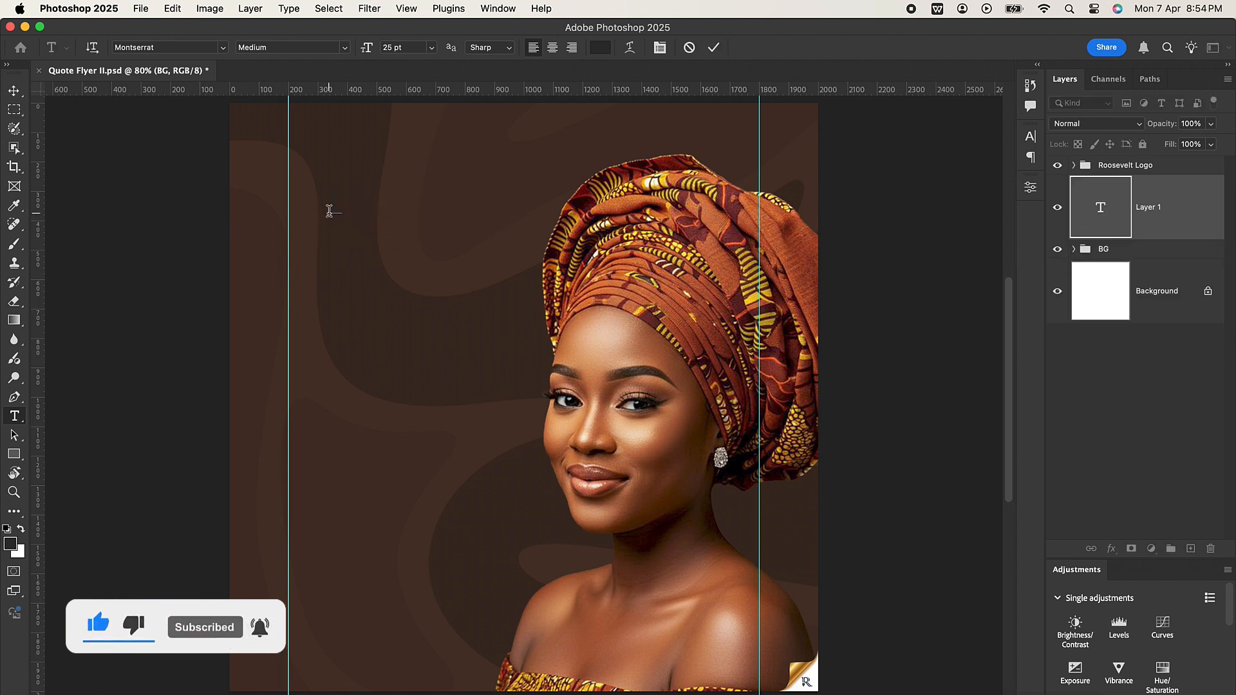
{"action": "type", "text": "\""}
{"action": "left_click", "coordinate": [713, 47]}
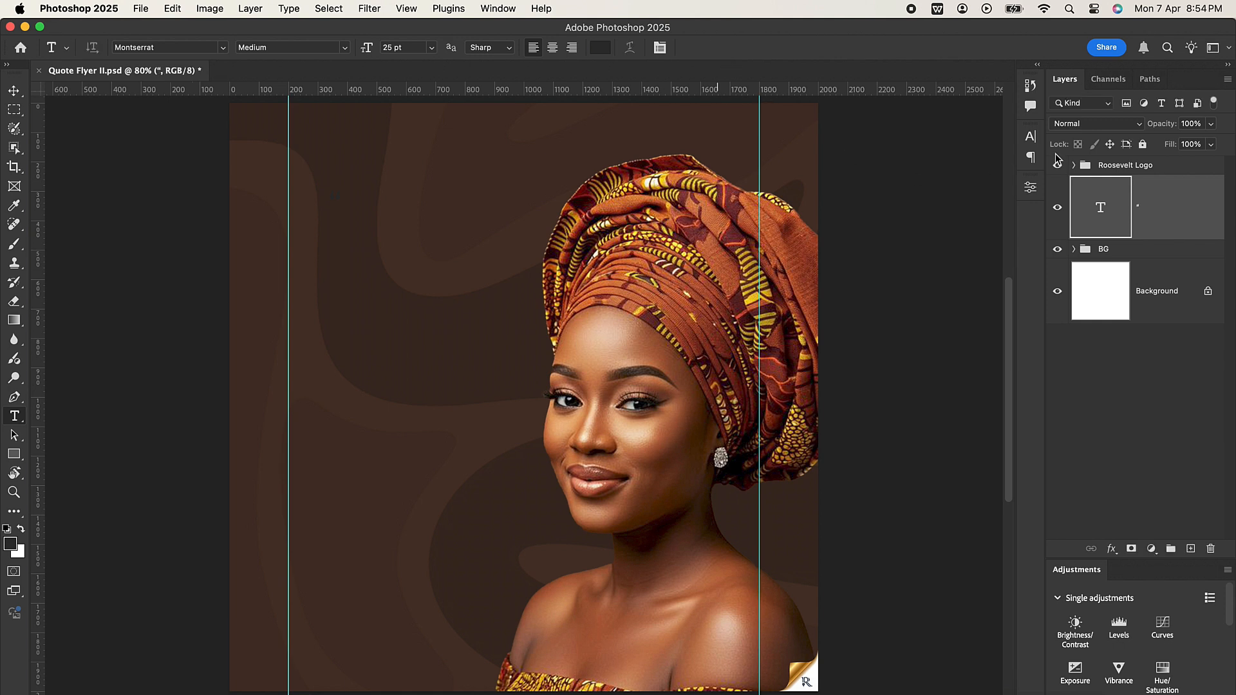
Step: Set the quotation mark's colour to white and its Montserrat font style to Black
{"action": "left_click", "coordinate": [1031, 138]}
{"action": "left_click", "coordinate": [992, 222]}
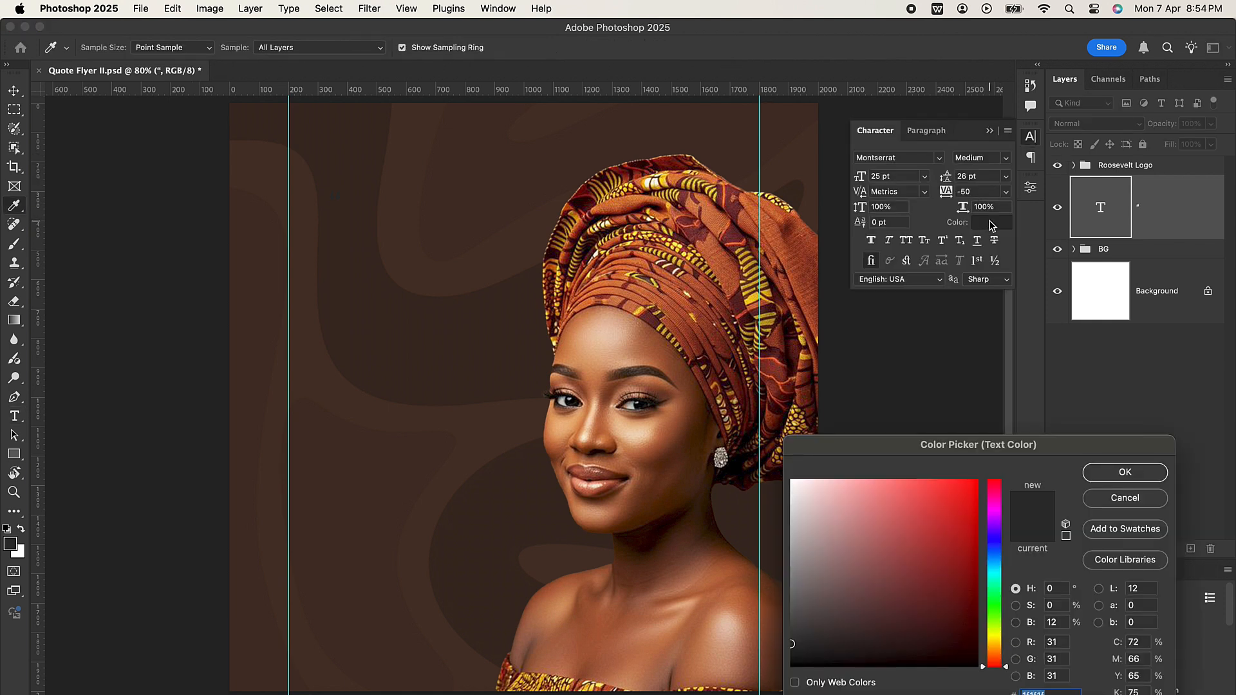
{"action": "left_click", "coordinate": [793, 482]}
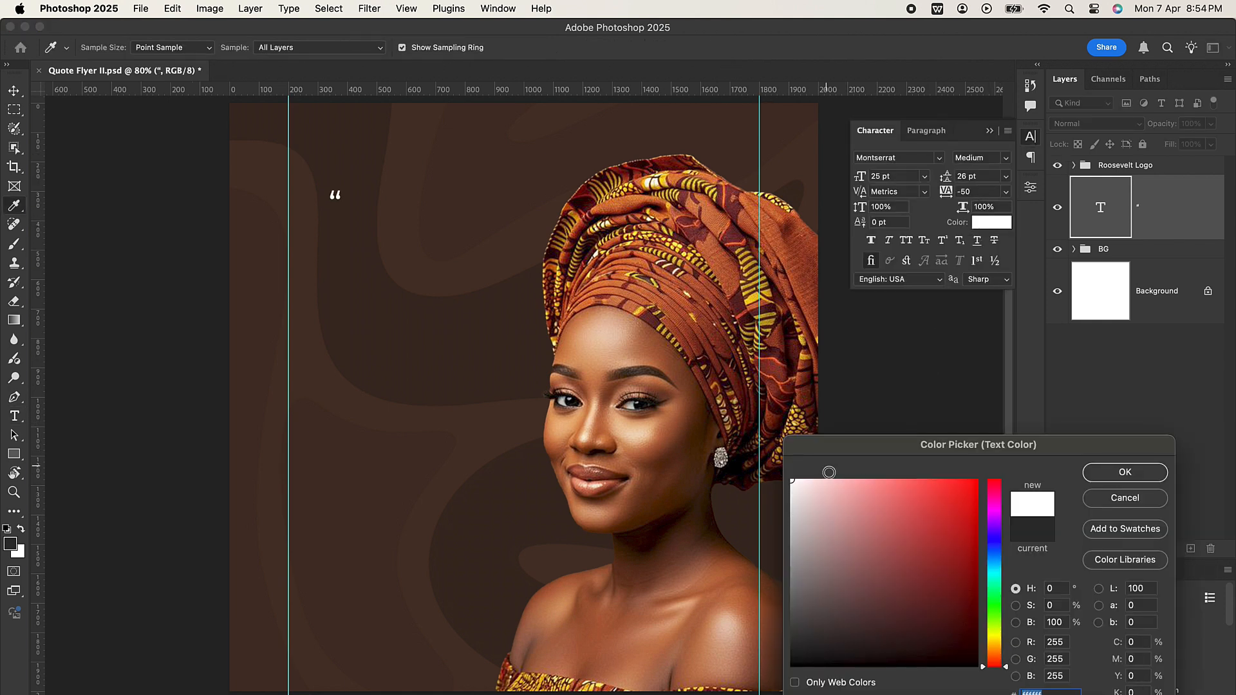
{"action": "left_click", "coordinate": [1098, 480]}
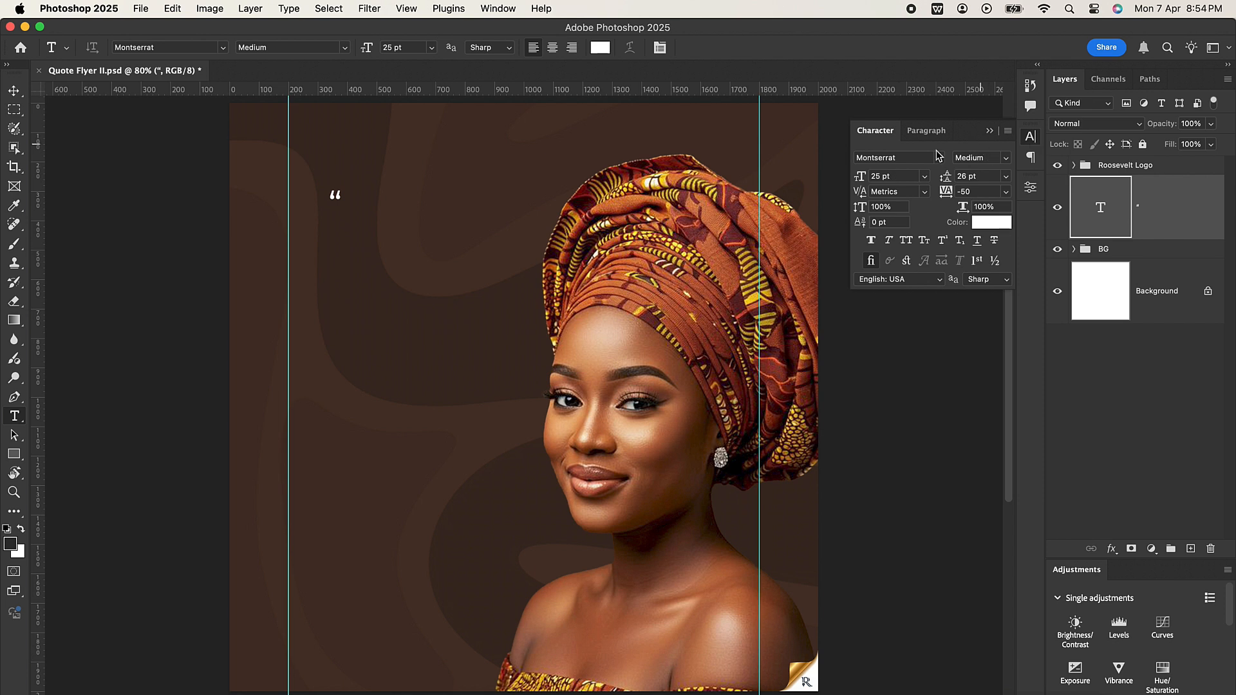
{"action": "left_click", "coordinate": [903, 158]}
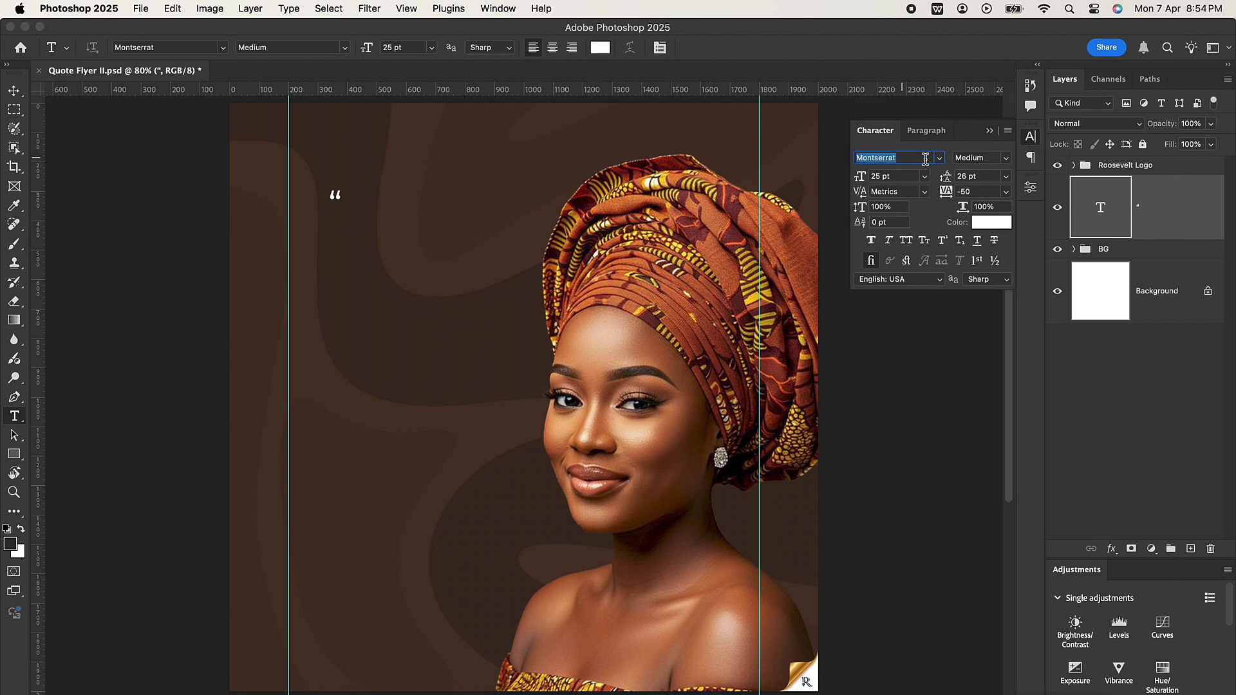
{"action": "left_click", "coordinate": [1010, 161]}
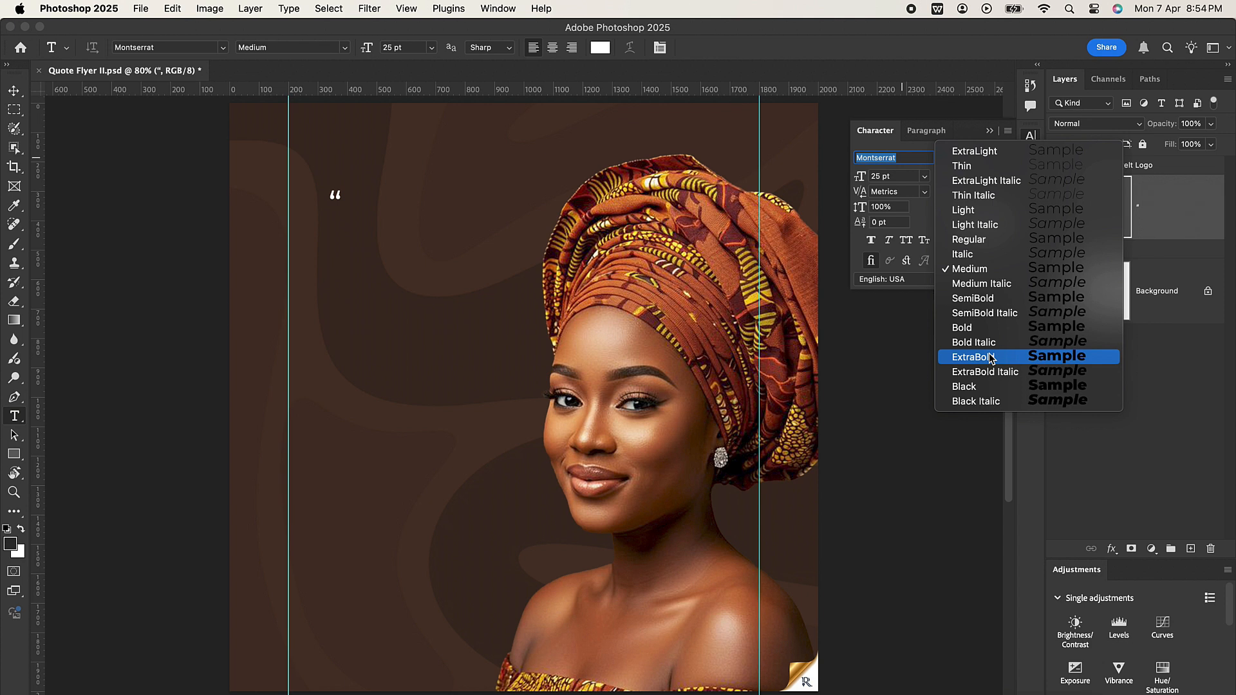
{"action": "left_click", "coordinate": [985, 387]}
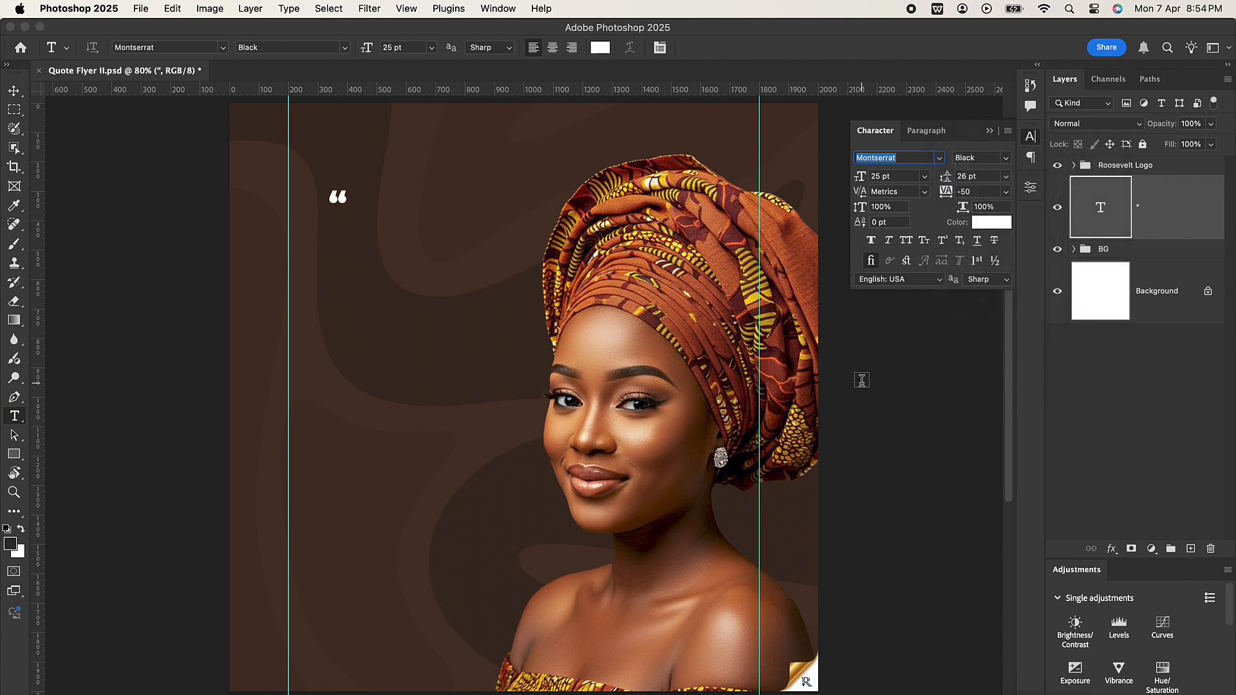
Step: Try to set the quotation mark's font size to 350 pt, and undo the change
{"action": "left_click", "coordinate": [893, 175]}
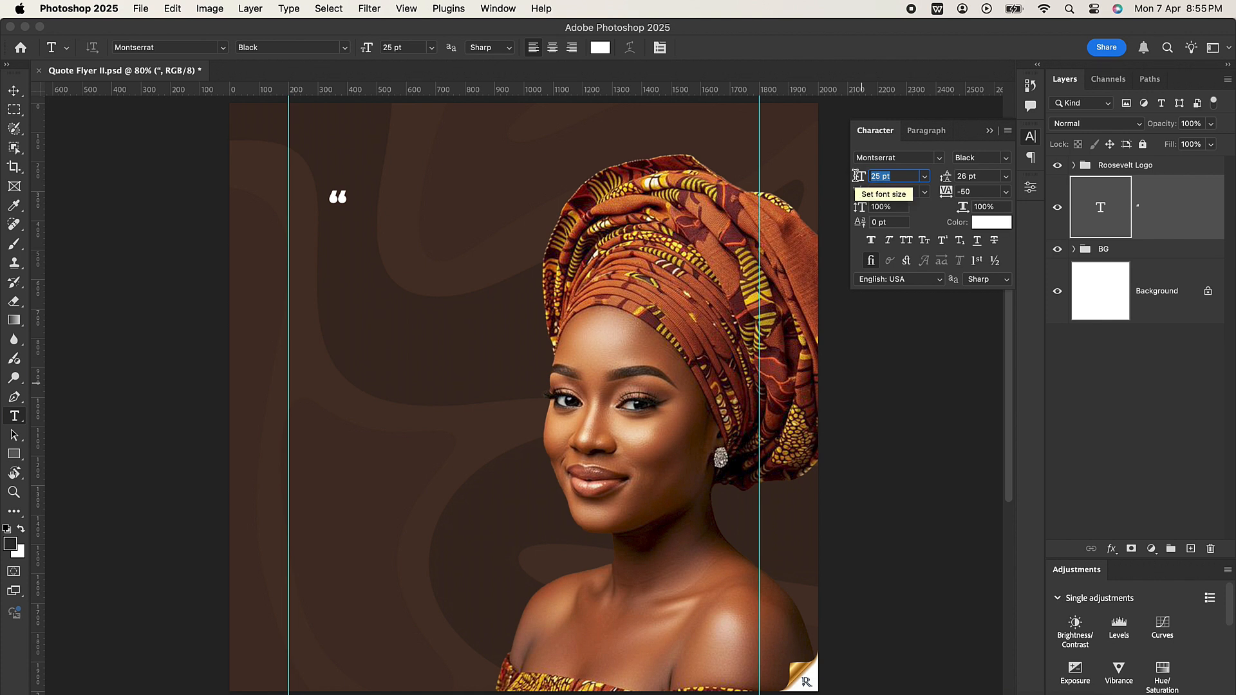
{"action": "type", "text": "350"}
{"action": "key", "text": "Return"}
{"action": "key", "text": "super+z"}
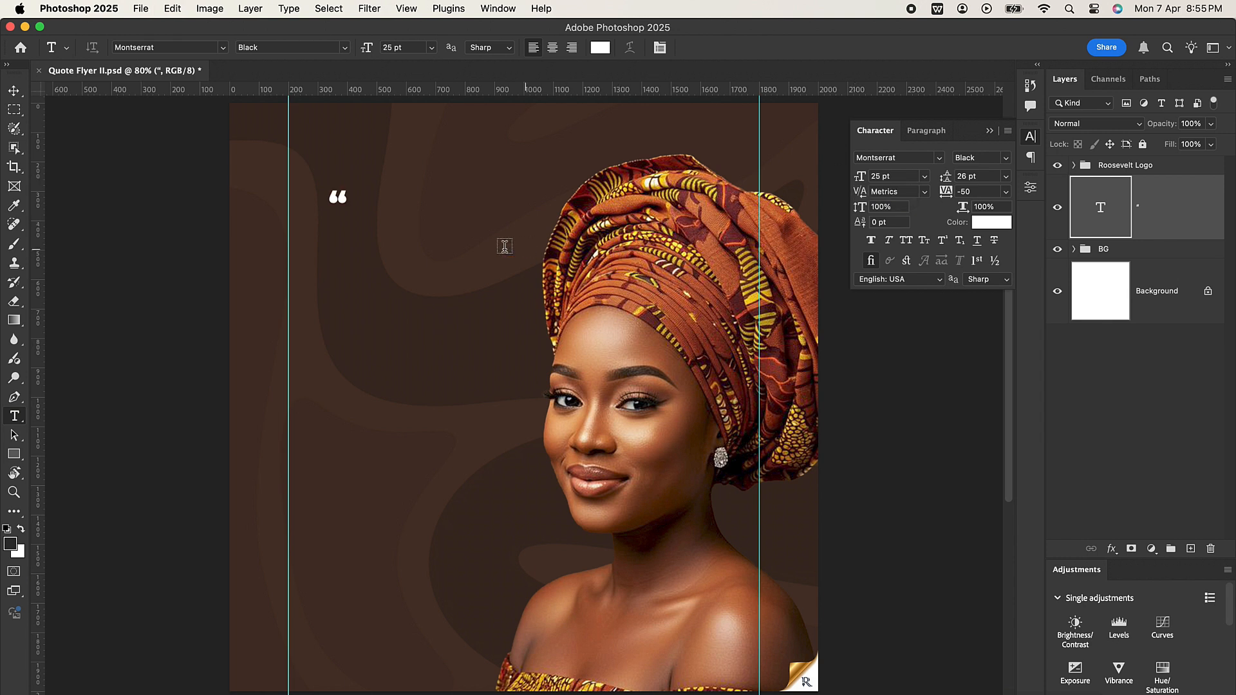
Step: Shift the quotation mark slightly down and inward, put it in a group, and scale it to about 696 by 539 px
{"action": "key", "text": "v"}
{"action": "left_click_drag", "start_coordinate": [347, 203], "coordinate": [372, 265]}
{"action": "key", "text": "super+g"}
{"action": "key", "text": "super+t"}
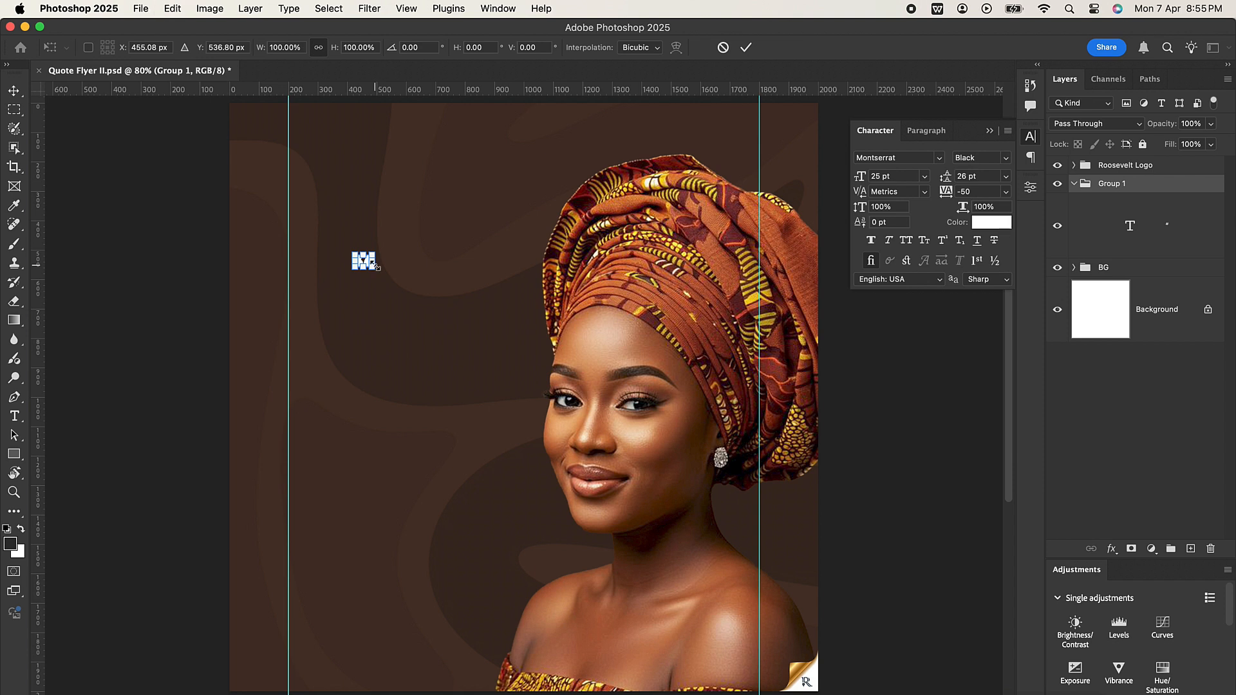
{"action": "left_click_drag", "start_coordinate": [372, 271], "coordinate": [680, 559]}
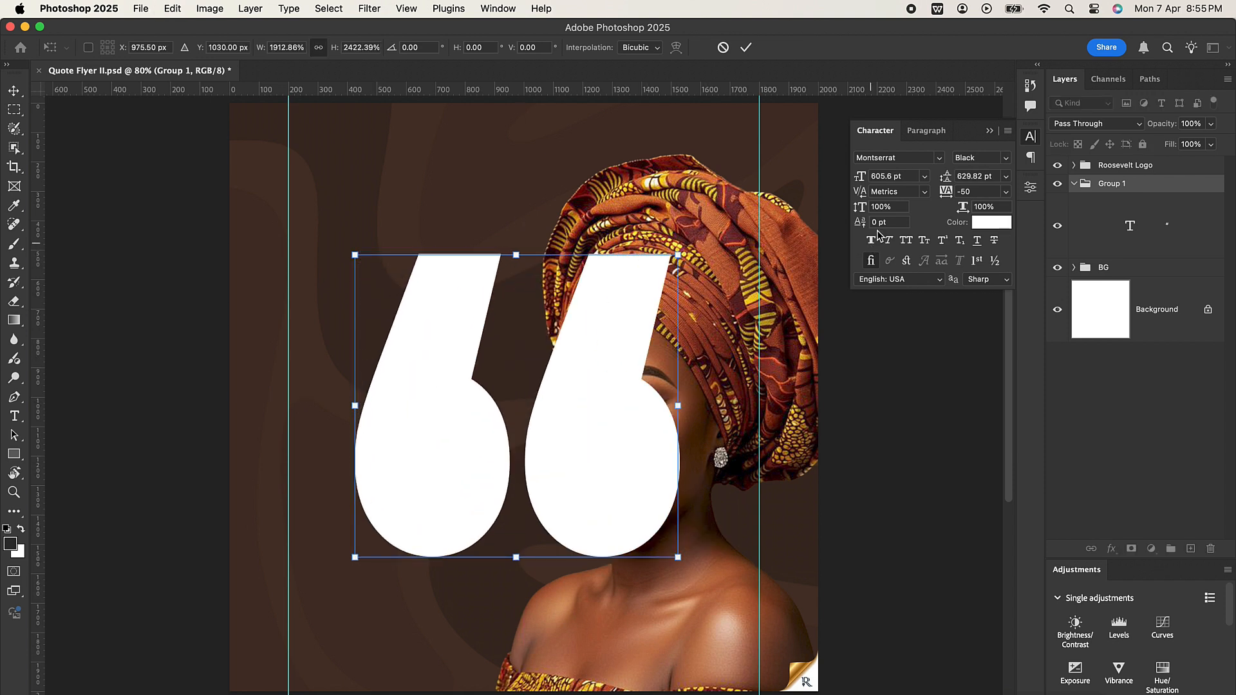
{"action": "key", "text": "super+z"}
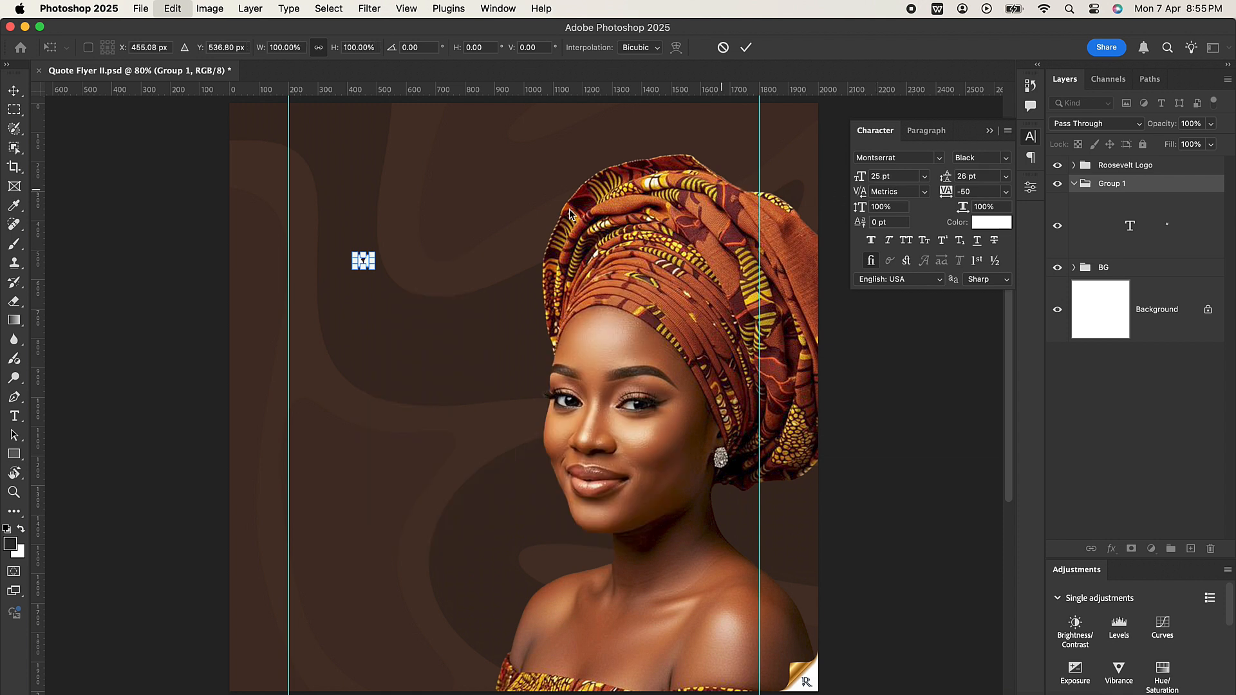
{"action": "left_click_drag", "start_coordinate": [375, 271], "coordinate": [560, 414]}
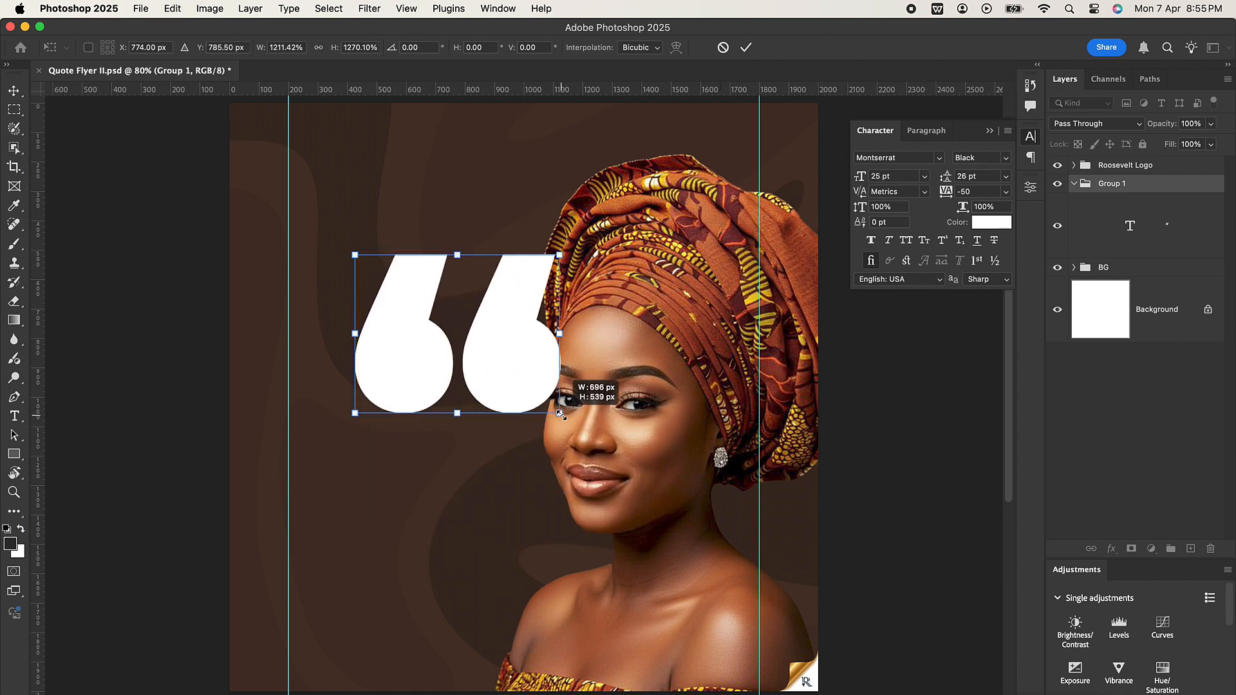
{"action": "key", "text": "Return"}
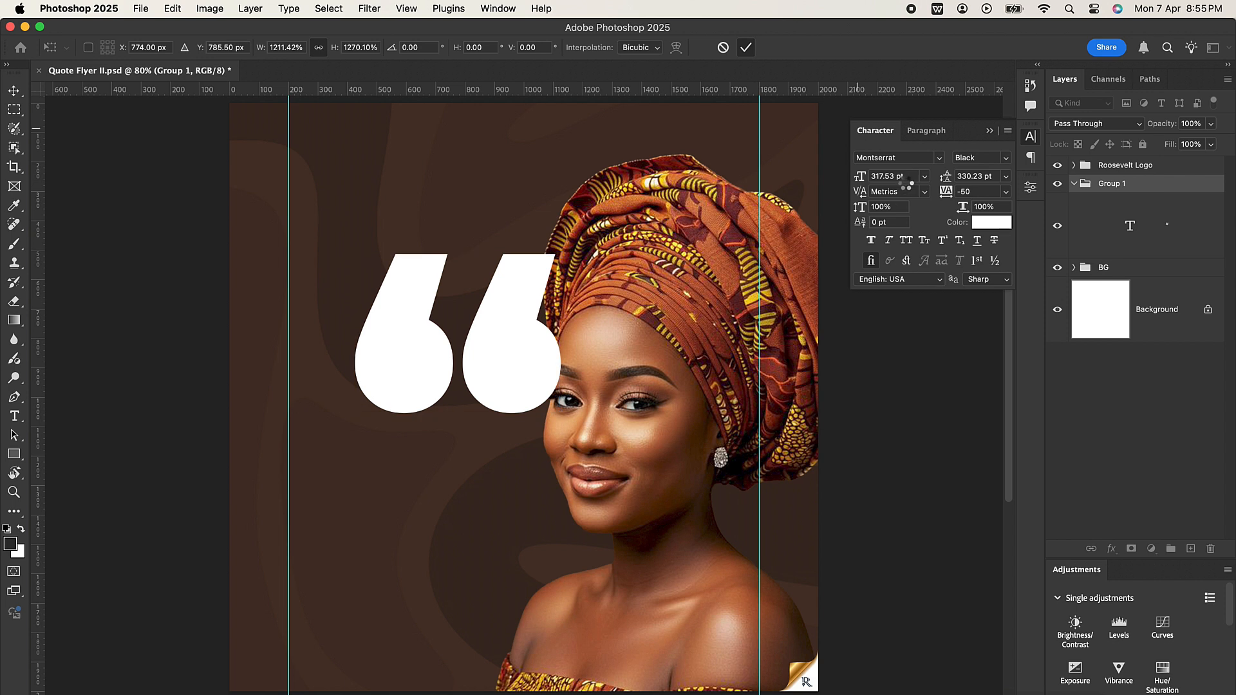
Step: Try a font size of 350 pt on the quotation mark group and move the mark up beside the left guide
{"action": "left_click", "coordinate": [904, 176]}
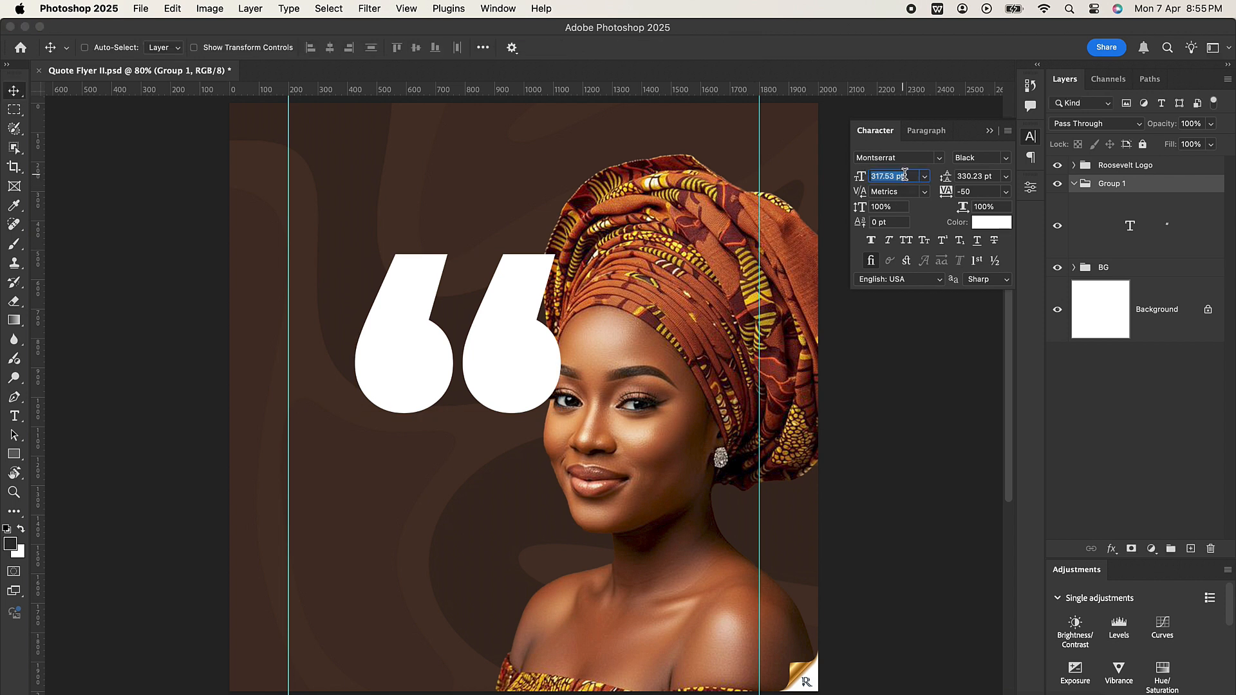
{"action": "type", "text": "350"}
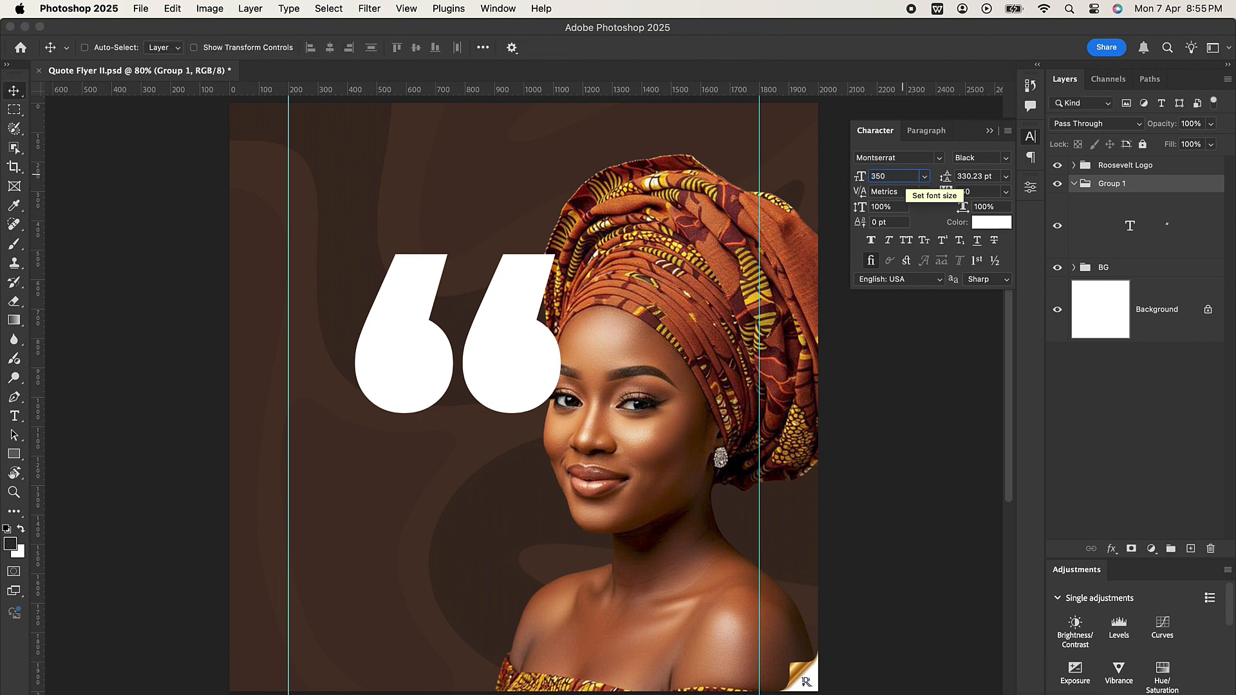
{"action": "key", "text": "Return"}
{"action": "left_click_drag", "start_coordinate": [504, 339], "coordinate": [450, 223]}
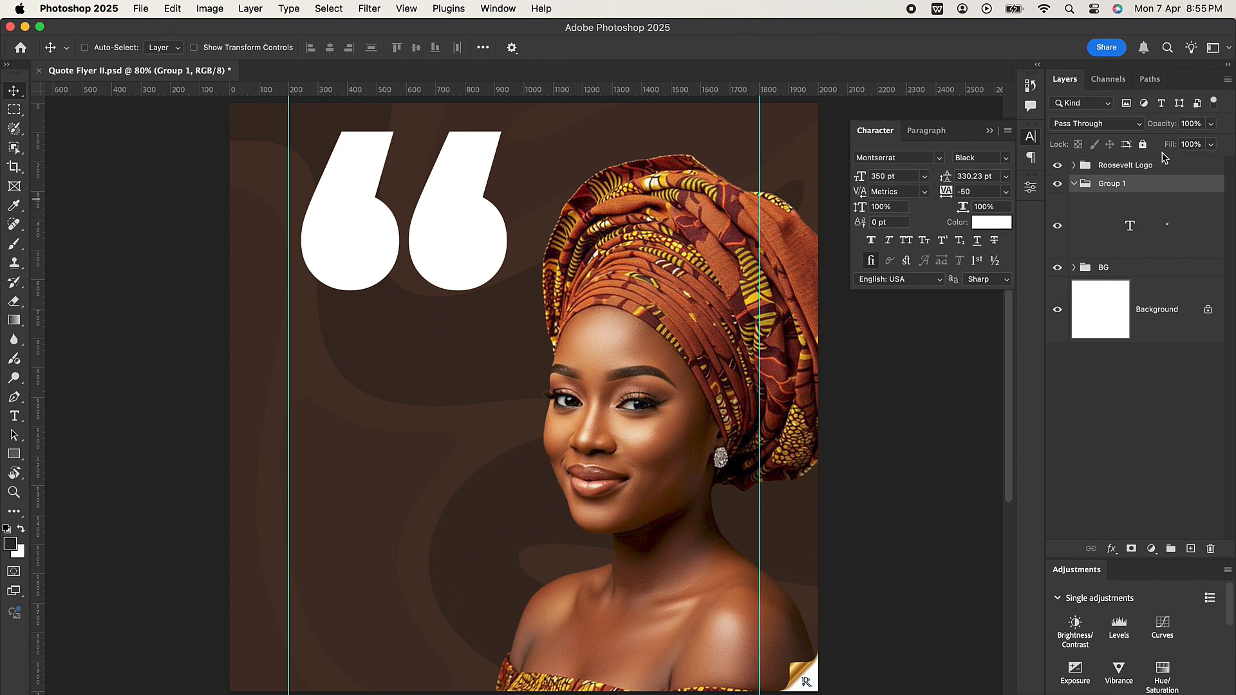
Step: Try a fill of 0% on the quotation mark group, then undo that change and the group's last move
{"action": "left_click_drag", "start_coordinate": [1169, 148], "coordinate": [928, 145]}
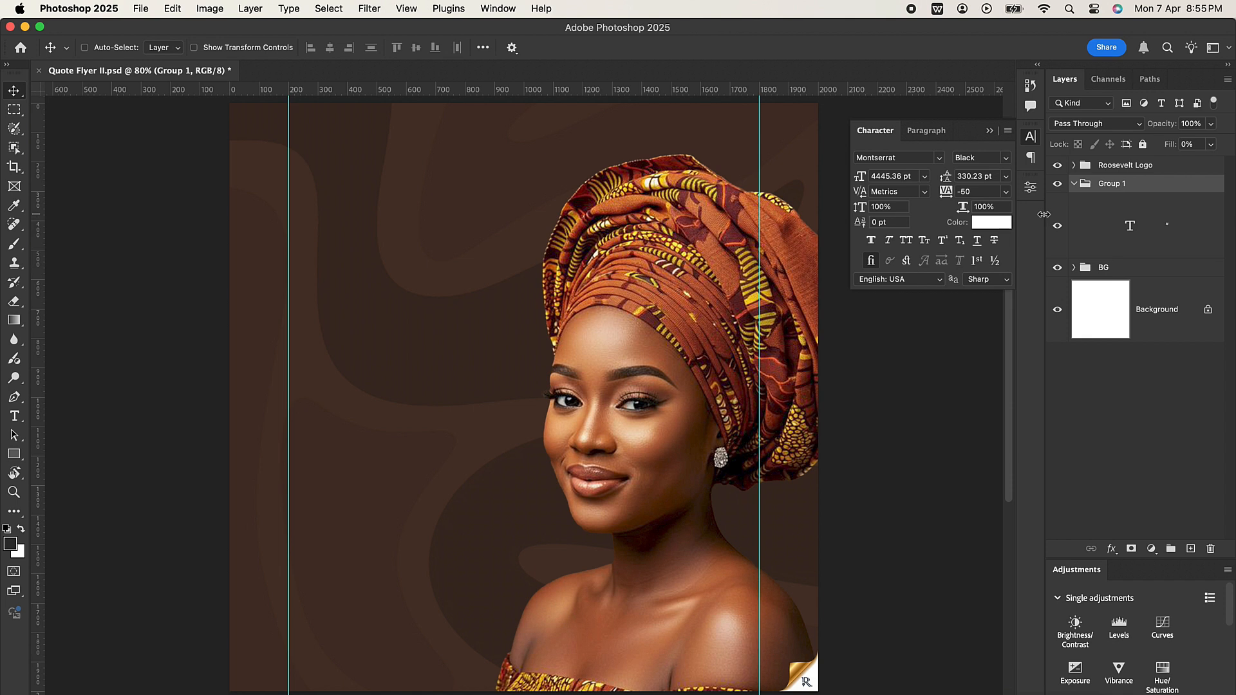
{"action": "key", "text": "z"}
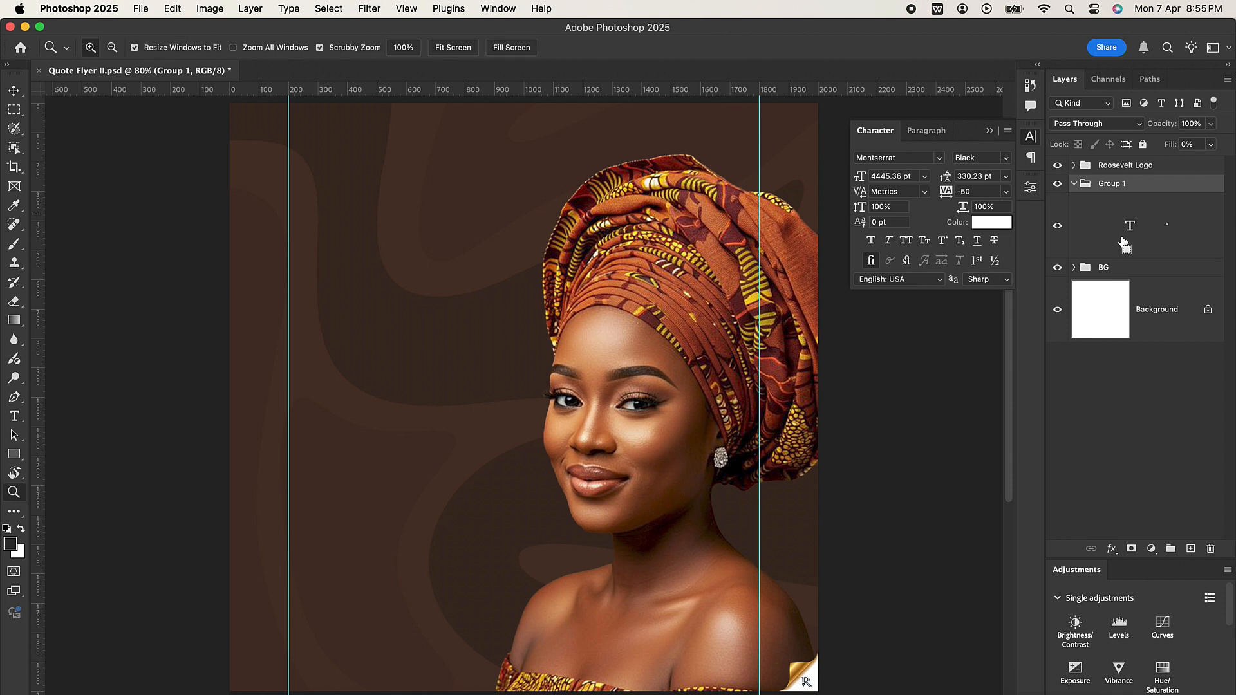
{"action": "key", "text": "super+z"}
{"action": "key", "text": "super+z"}
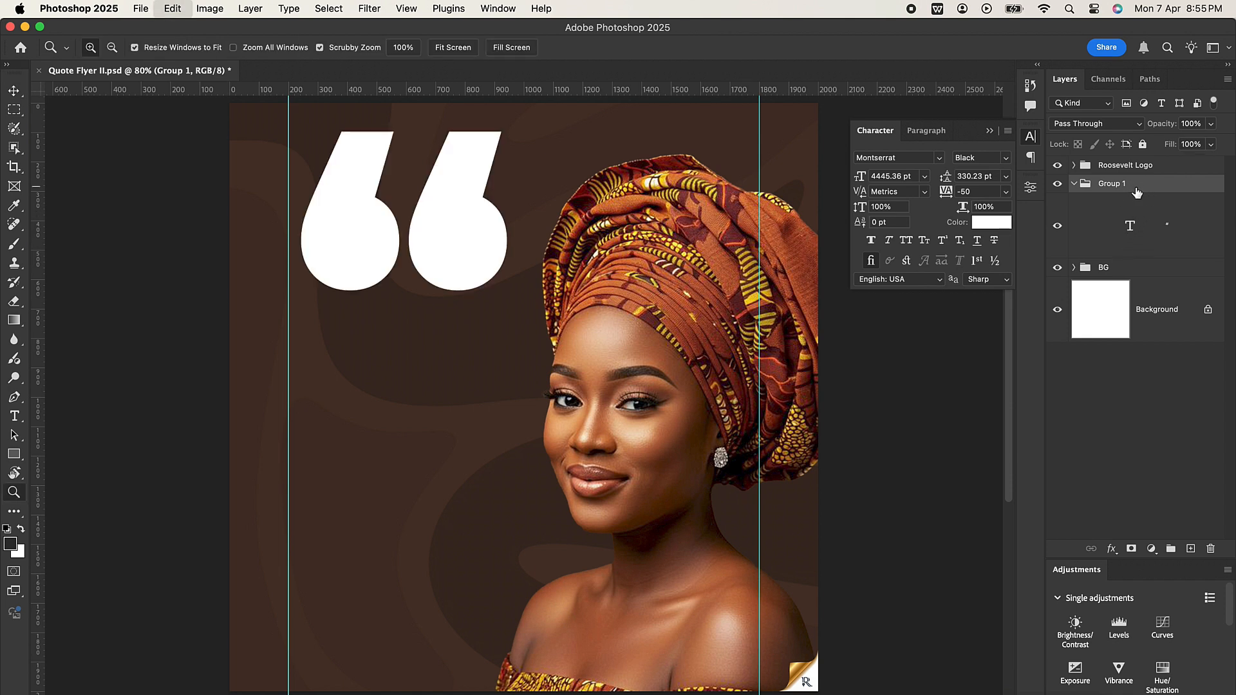
Step: Ungroup the quotation mark and set its font size to 350 pt
{"action": "right_click", "coordinate": [1132, 184]}
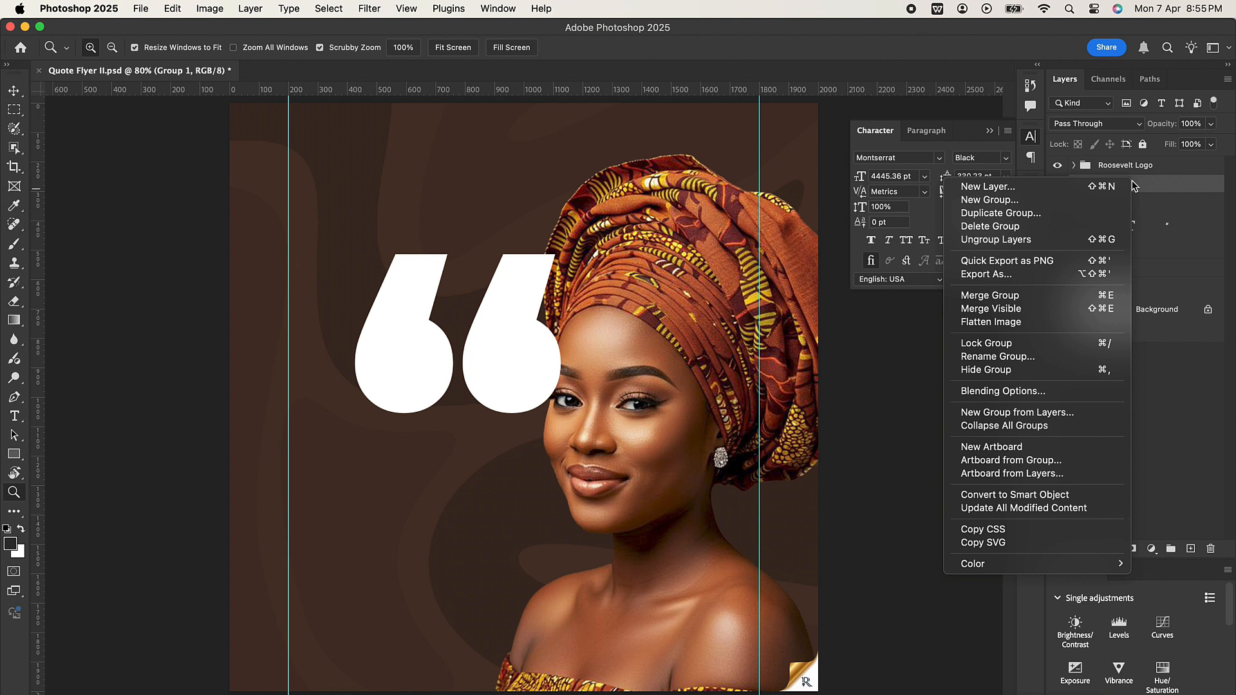
{"action": "left_click", "coordinate": [1094, 240]}
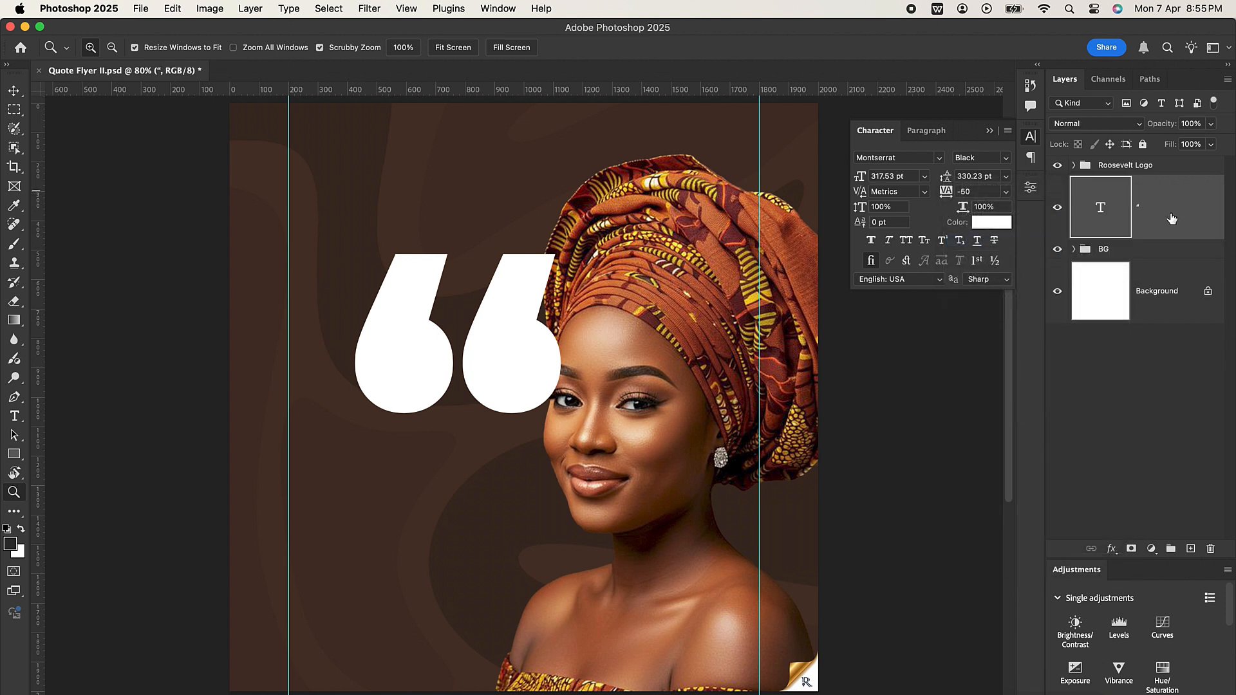
{"action": "left_click", "coordinate": [858, 178]}
{"action": "type", "text": "350"}
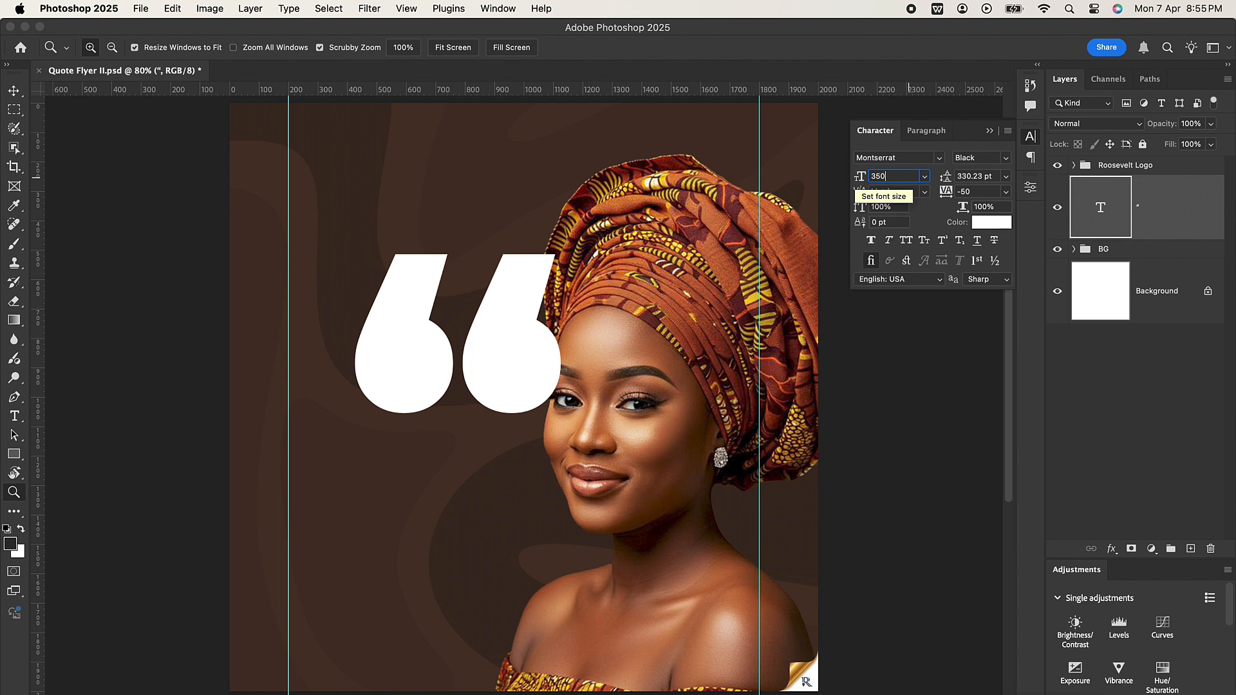
{"action": "key", "text": "Return"}
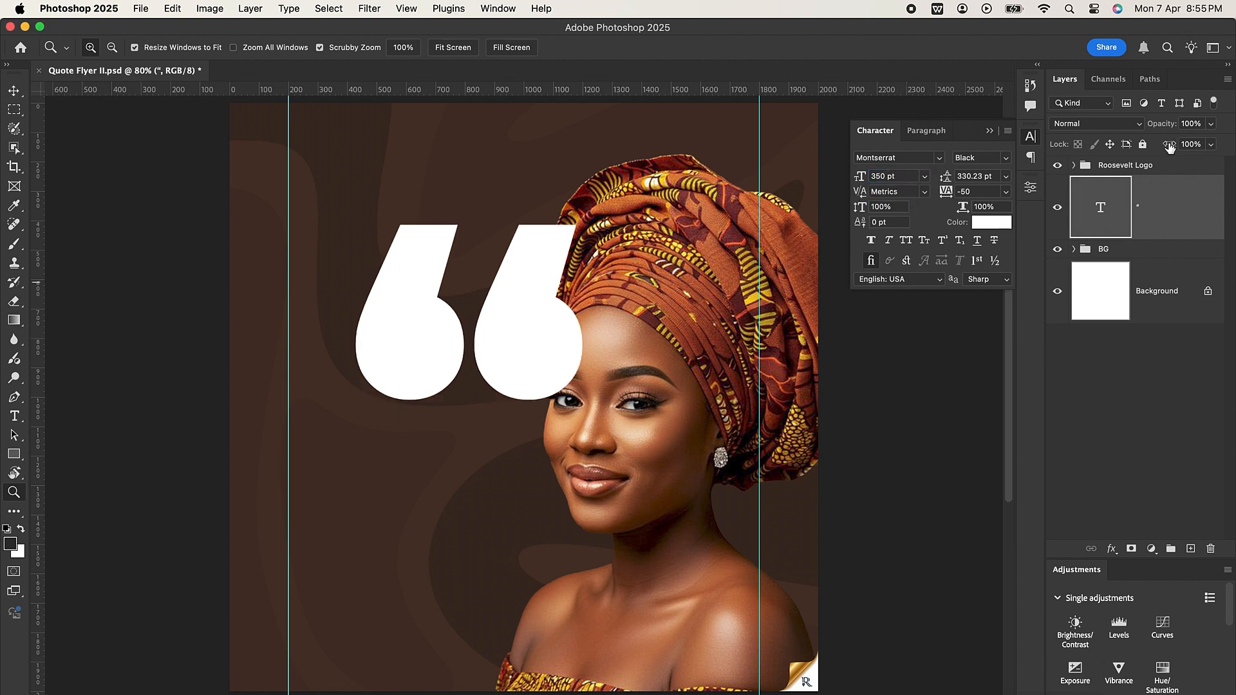
Step: Set the quotation mark's fill to 0% and add a 5 px centered stroke to it
{"action": "left_click_drag", "start_coordinate": [1168, 147], "coordinate": [1025, 150]}
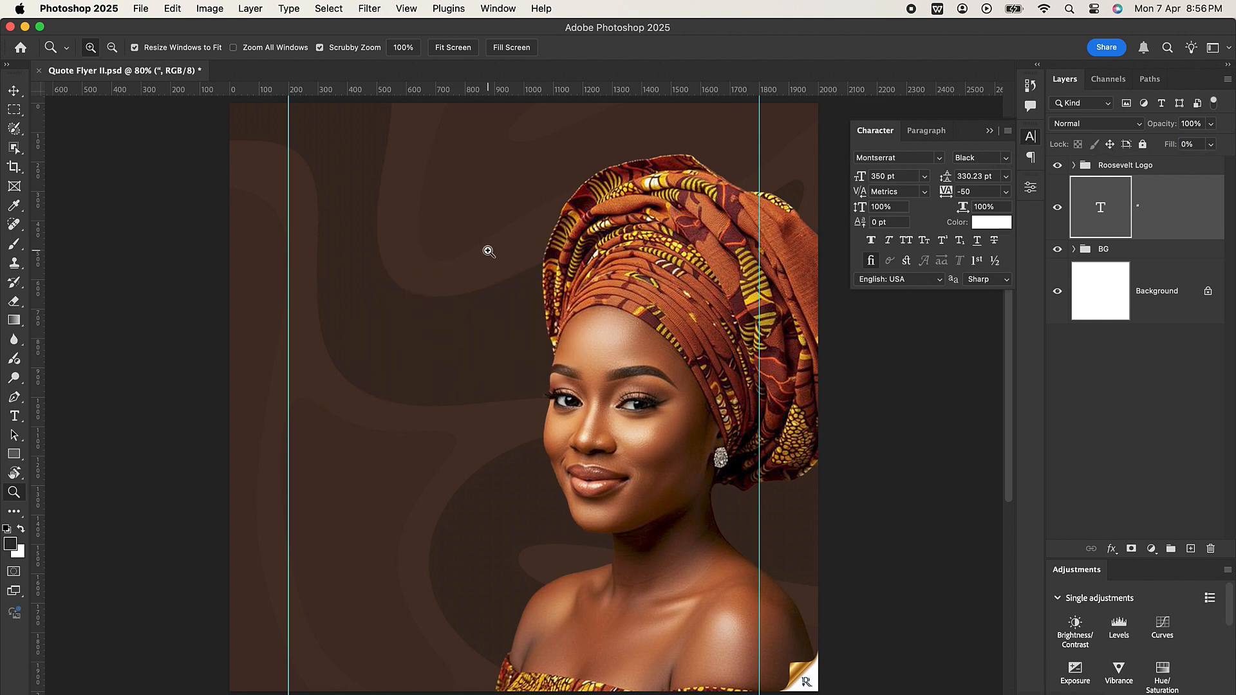
{"action": "left_click", "coordinate": [14, 91]}
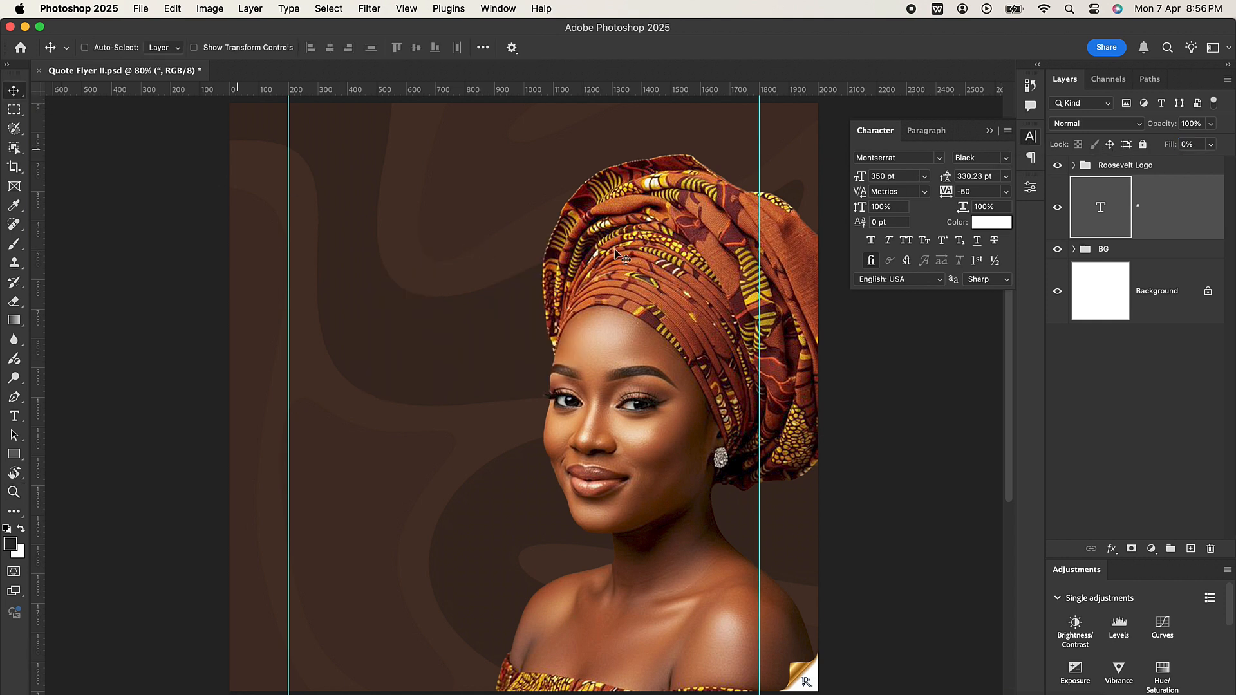
{"action": "left_click", "coordinate": [1110, 548]}
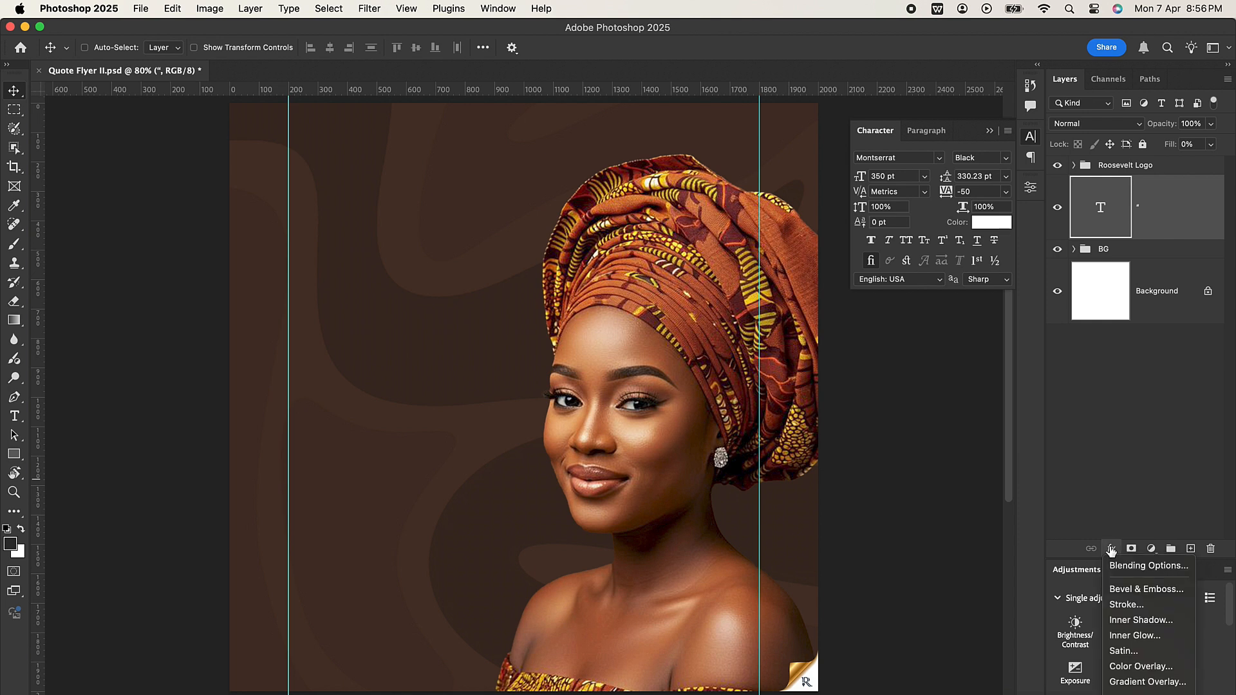
{"action": "left_click", "coordinate": [1140, 609]}
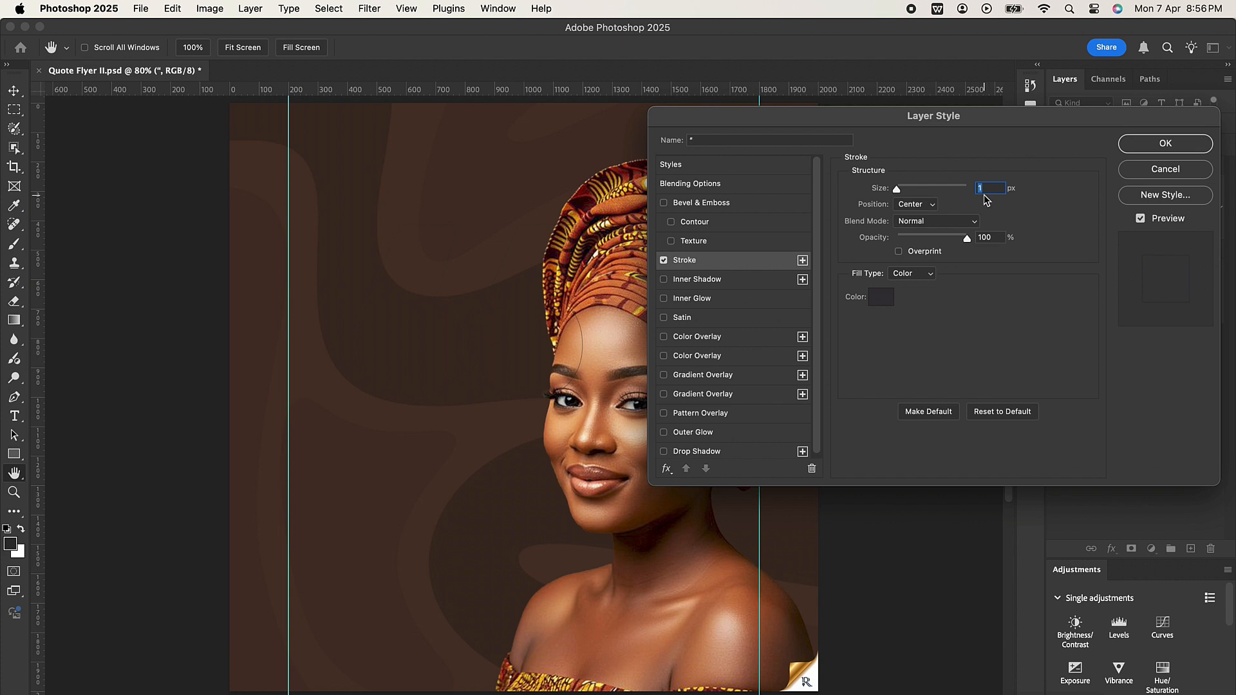
{"action": "type", "text": "5"}
Step: Set the quotation mark's stroke color to #ffcd6b
{"action": "left_click", "coordinate": [880, 298]}
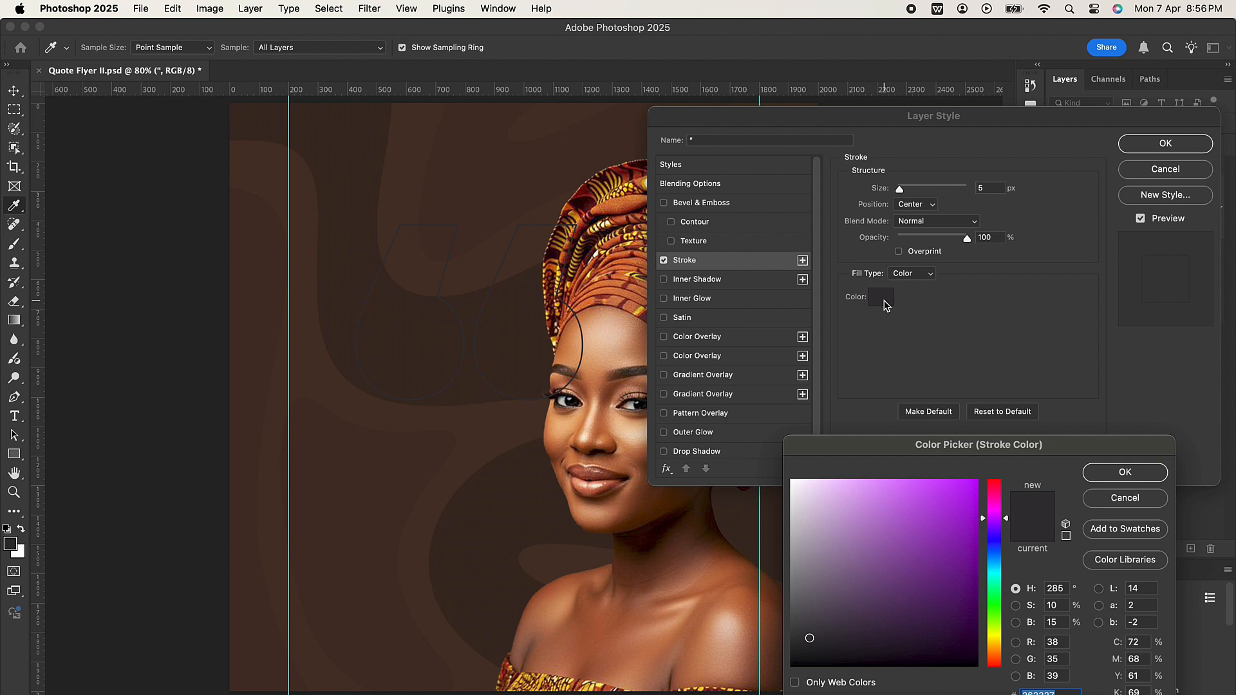
{"action": "type", "text": "ffc"}
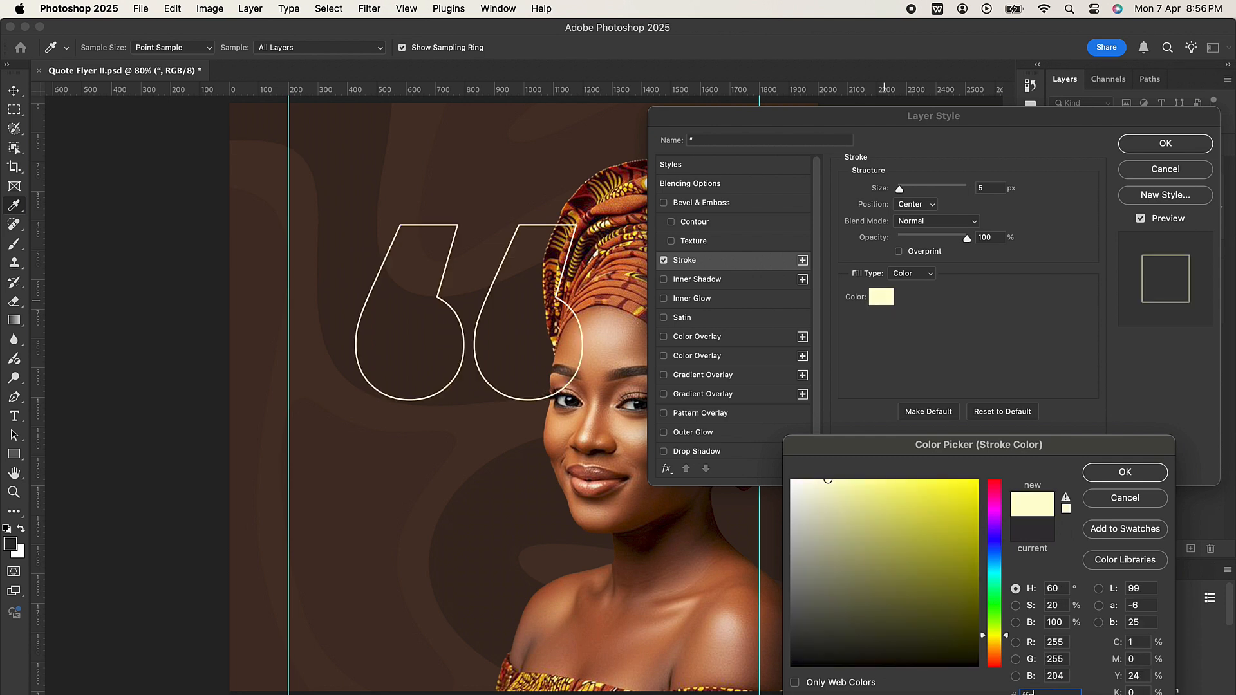
{"action": "type", "text": "d6b"}
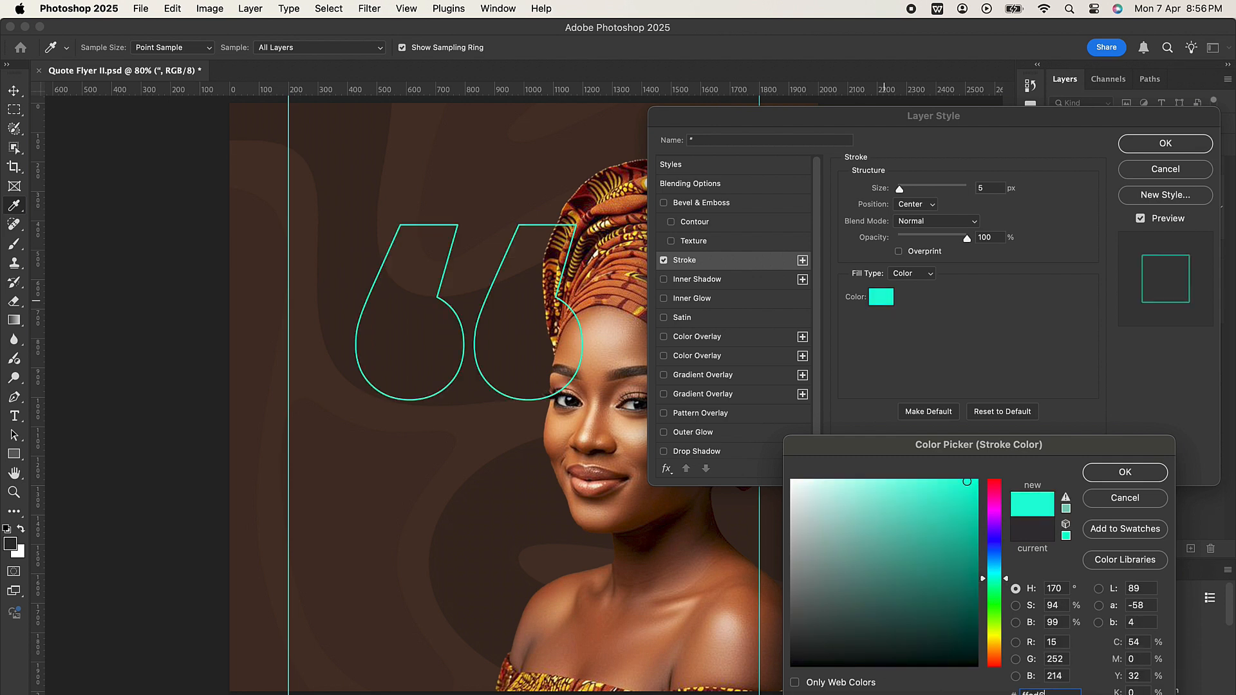
{"action": "left_click", "coordinate": [1121, 472]}
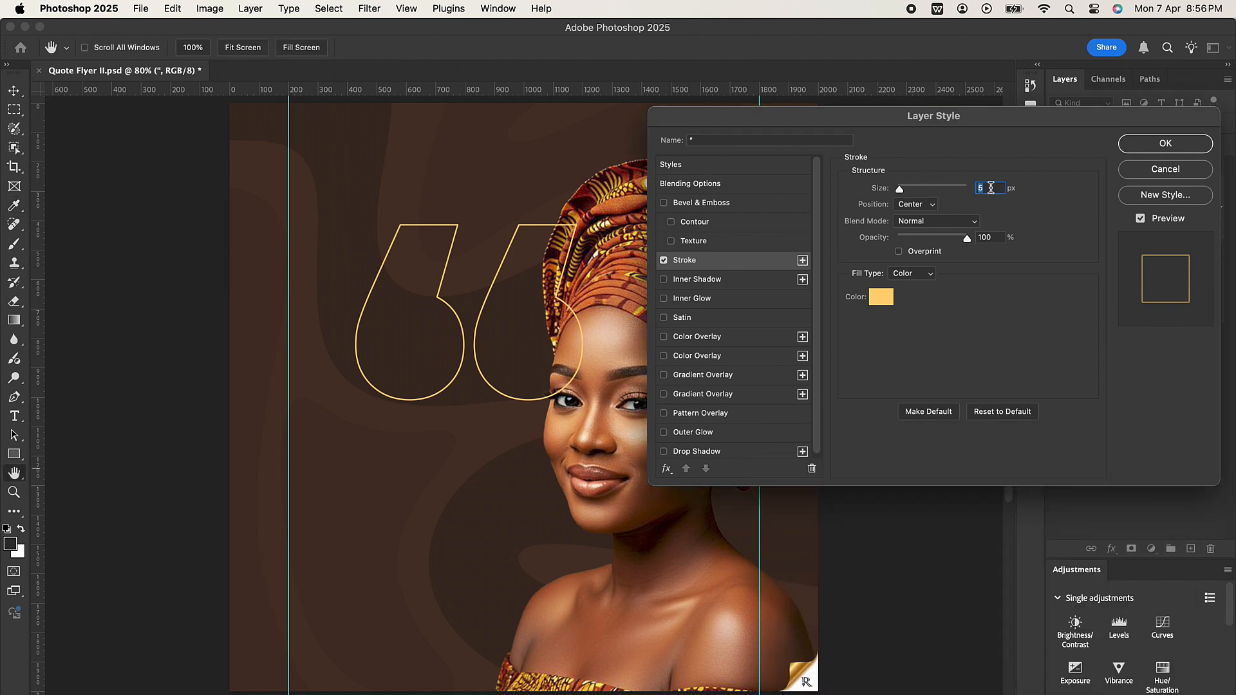
Step: Try a stroke size of 10 px on the quotation mark, then set it to 15 px and apply the layer style
{"action": "type", "text": "10"}
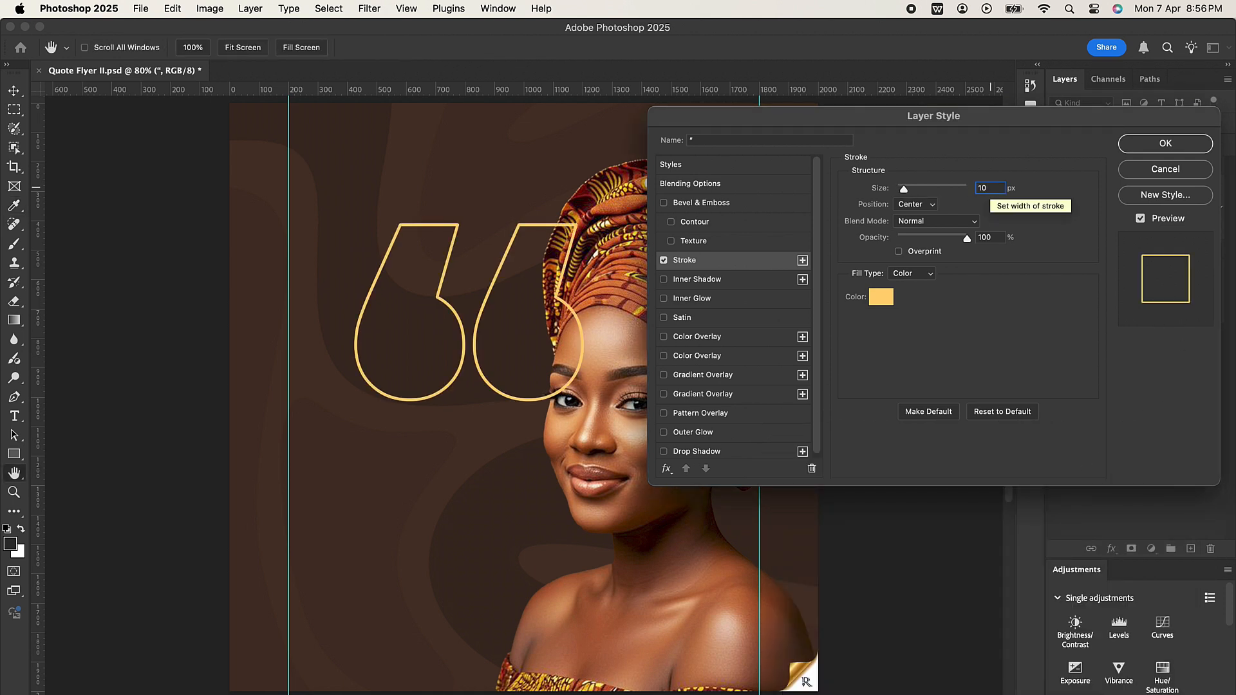
{"action": "key", "text": "BackSpace"}
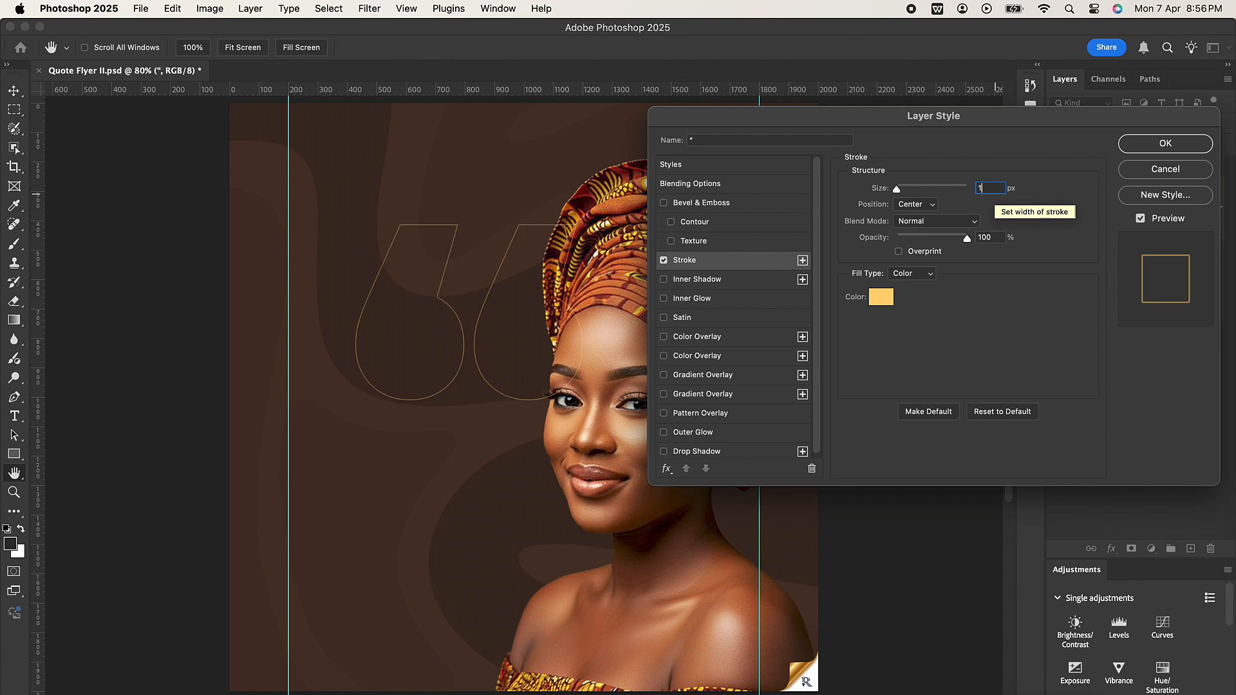
{"action": "type", "text": "5"}
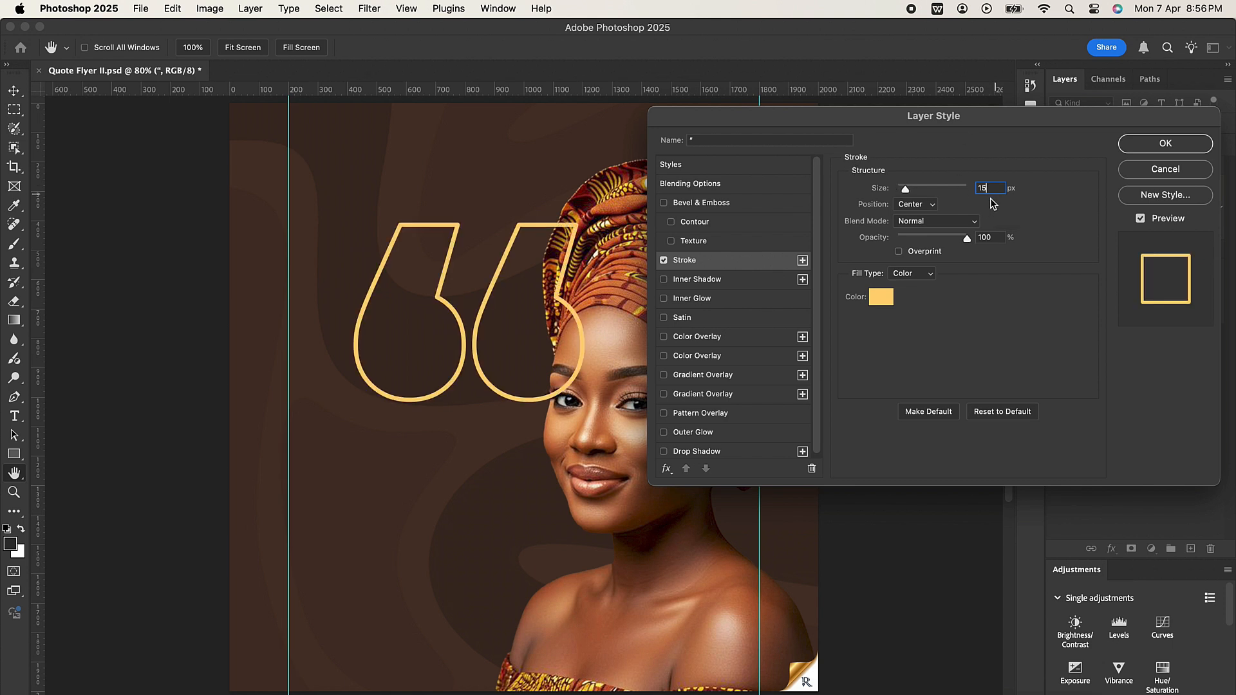
{"action": "left_click", "coordinate": [1157, 147]}
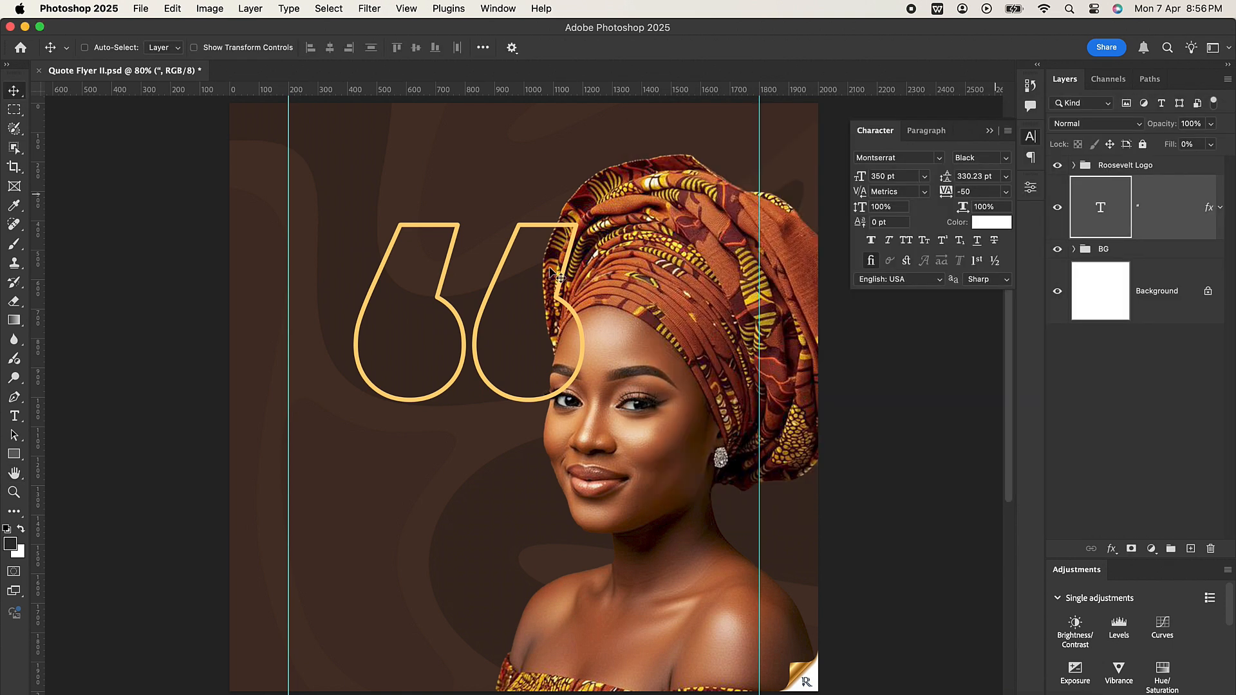
Step: Move the outlined quotation mark up to the flyer's top edge and nudge it against the left guide
{"action": "left_click_drag", "start_coordinate": [475, 329], "coordinate": [407, 209]}
{"action": "key", "text": "Right"}
{"action": "key", "text": "Right"}
{"action": "key", "text": "Right"}
{"action": "key", "text": "Right"}
{"action": "key", "text": "Right"}
{"action": "key", "text": "Right"}
{"action": "key", "text": "Right"}
{"action": "key", "text": "Right"}
{"action": "key", "text": "Right"}
{"action": "key", "text": "Right"}
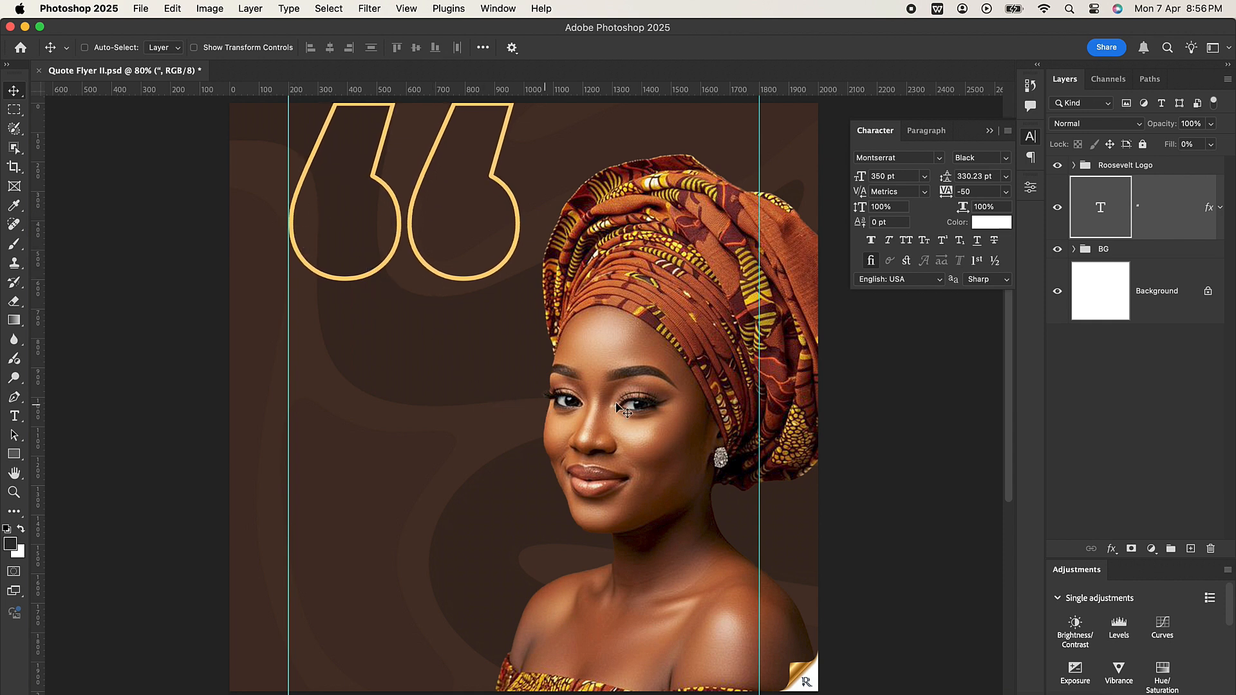
Step: Duplicate the quotation mark and move the lower layer's copy straight down into the lower half of the flyer
{"action": "key", "text": "super"}
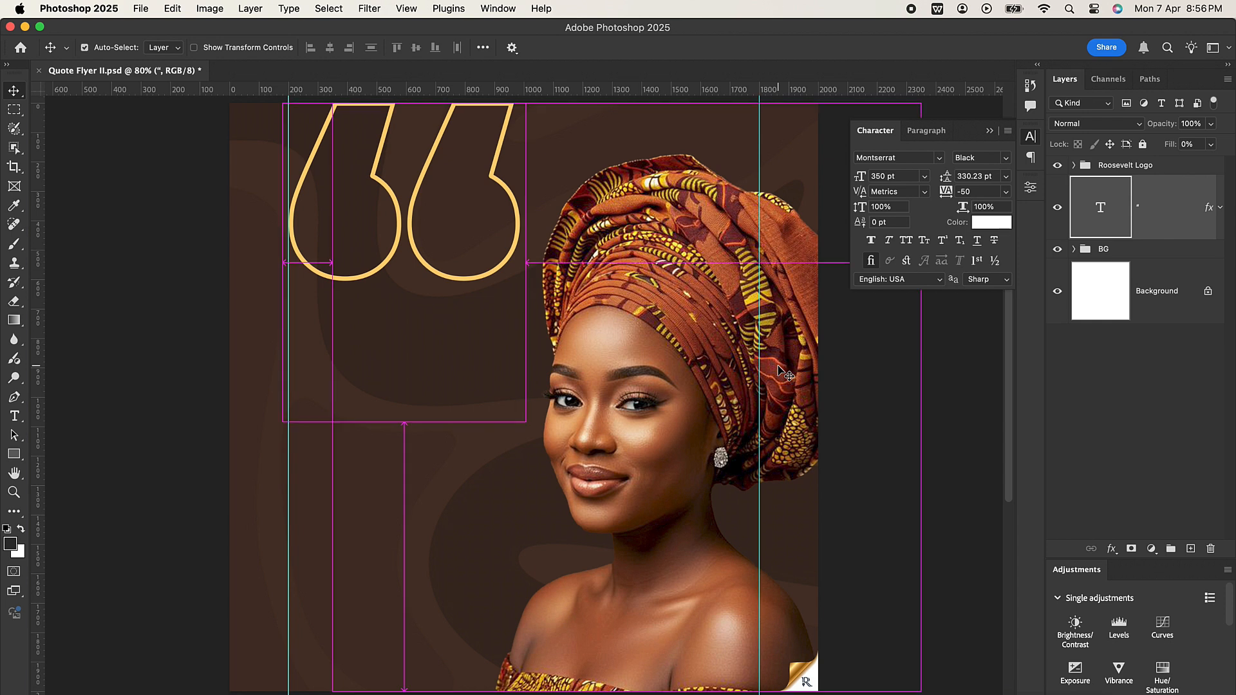
{"action": "key", "text": "super+j"}
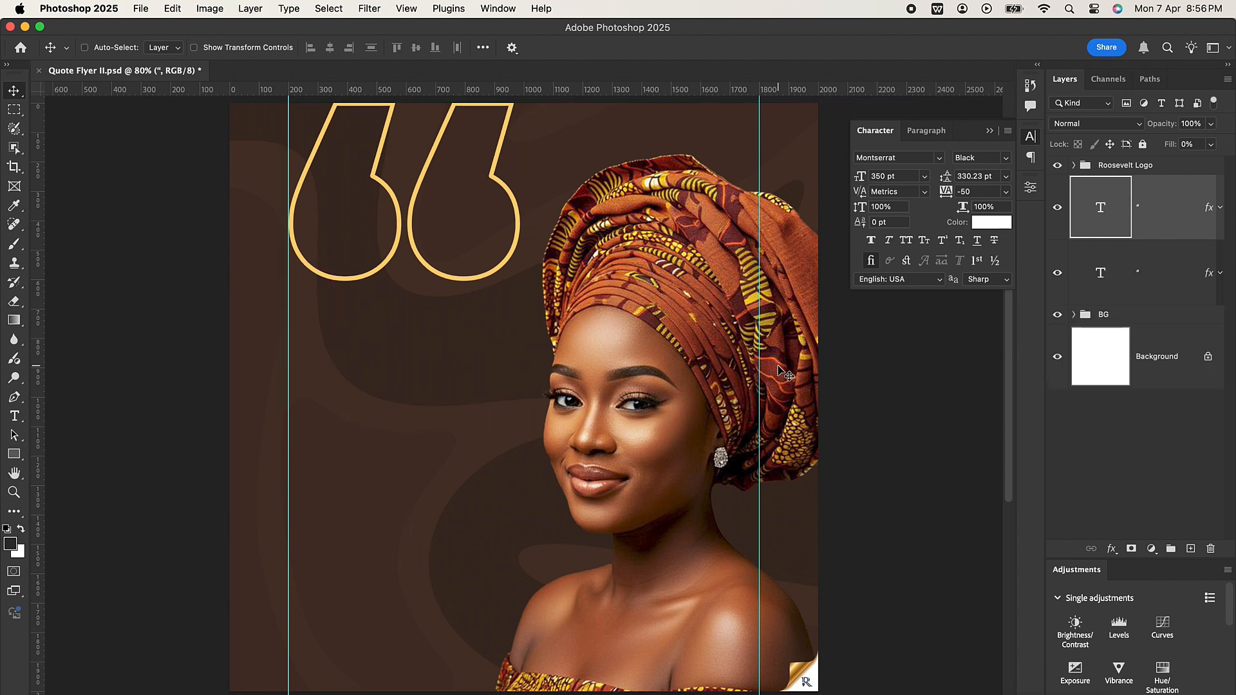
{"action": "left_click", "coordinate": [1155, 276]}
{"action": "left_click_drag", "start_coordinate": [487, 269], "coordinate": [485, 593]}
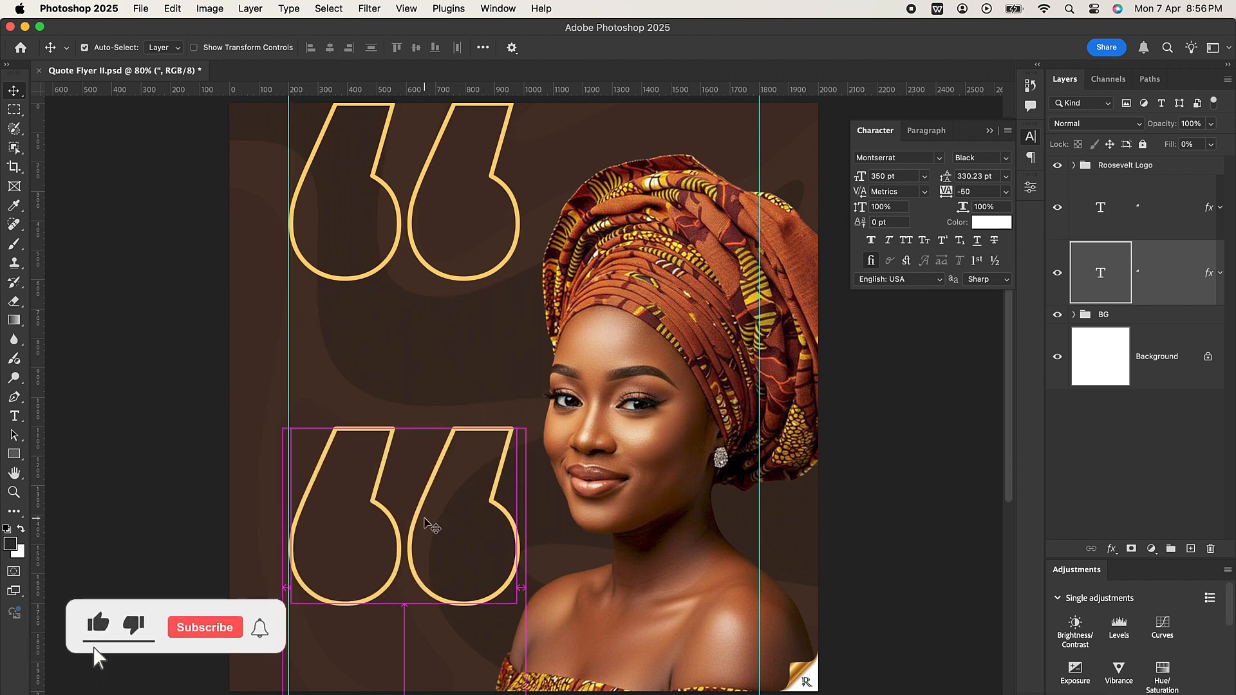
Step: Flip the lower quotation mark vertically and horizontally, and position it near the flyer's bottom edge beside the left guide
{"action": "key", "text": "super+t"}
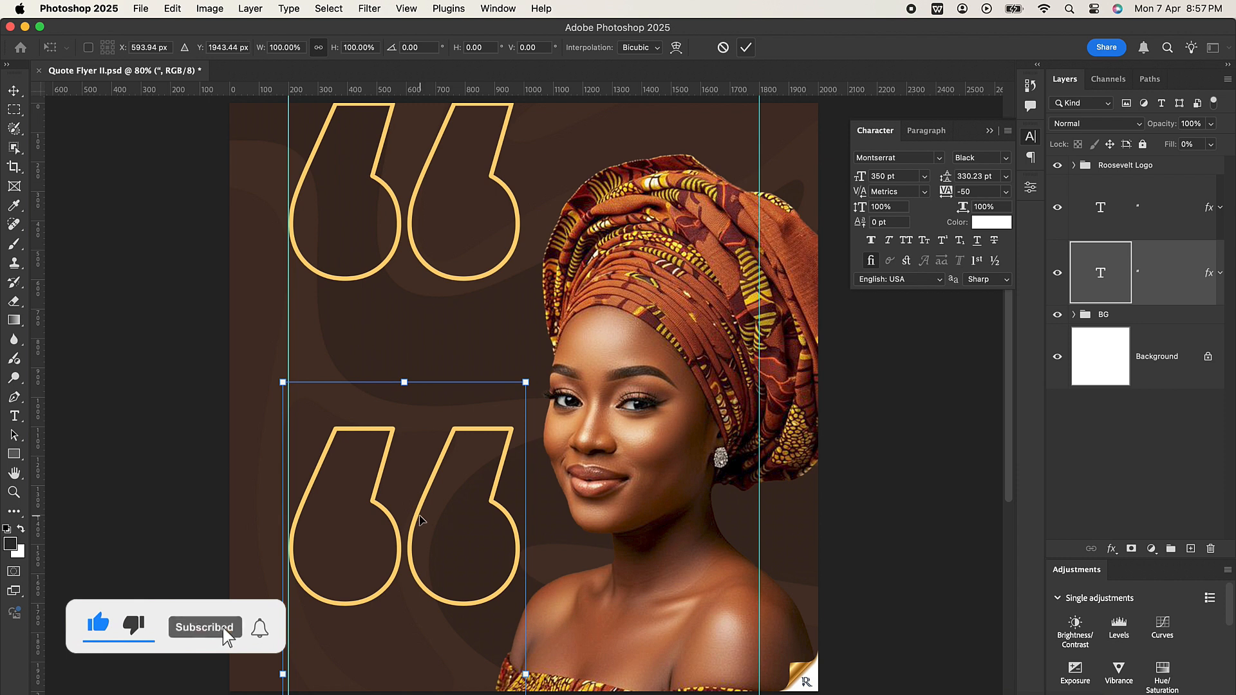
{"action": "right_click", "coordinate": [419, 519]}
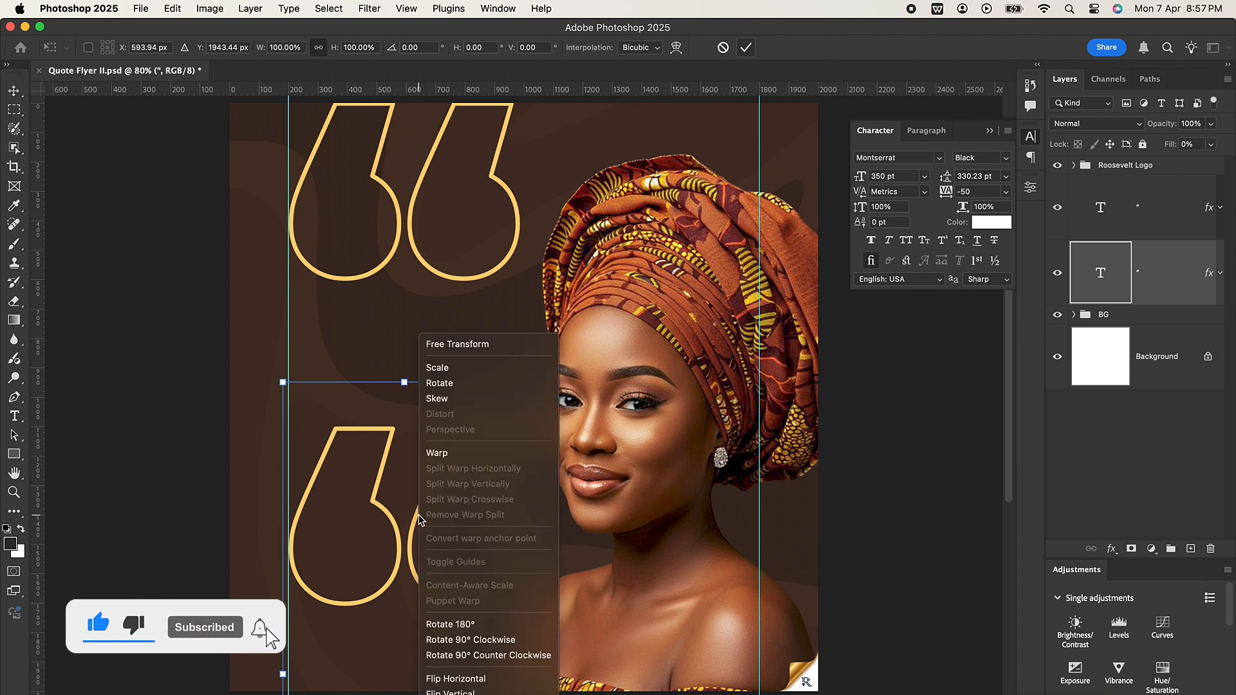
{"action": "left_click", "coordinate": [486, 693]}
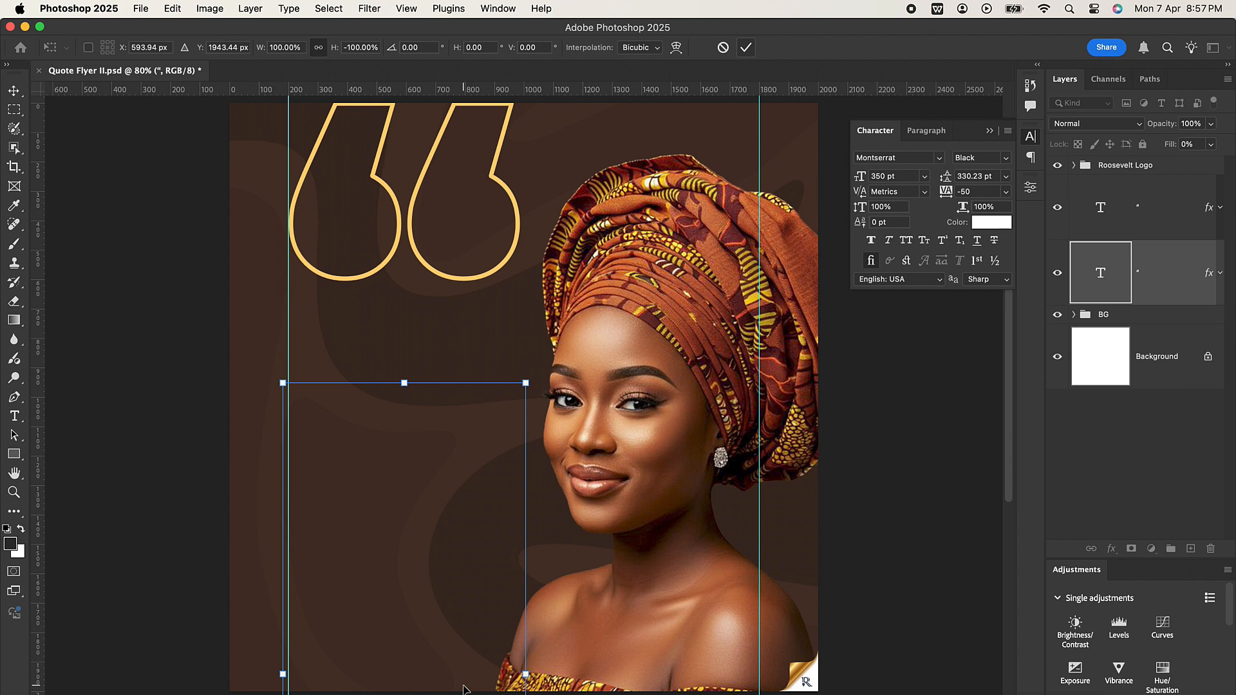
{"action": "mouse_move", "coordinate": [473, 528]}
{"action": "left_mouse_down"}
{"action": "mouse_move", "coordinate": [473, 405]}
{"action": "mouse_move", "coordinate": [474, 545]}
{"action": "left_mouse_up"}
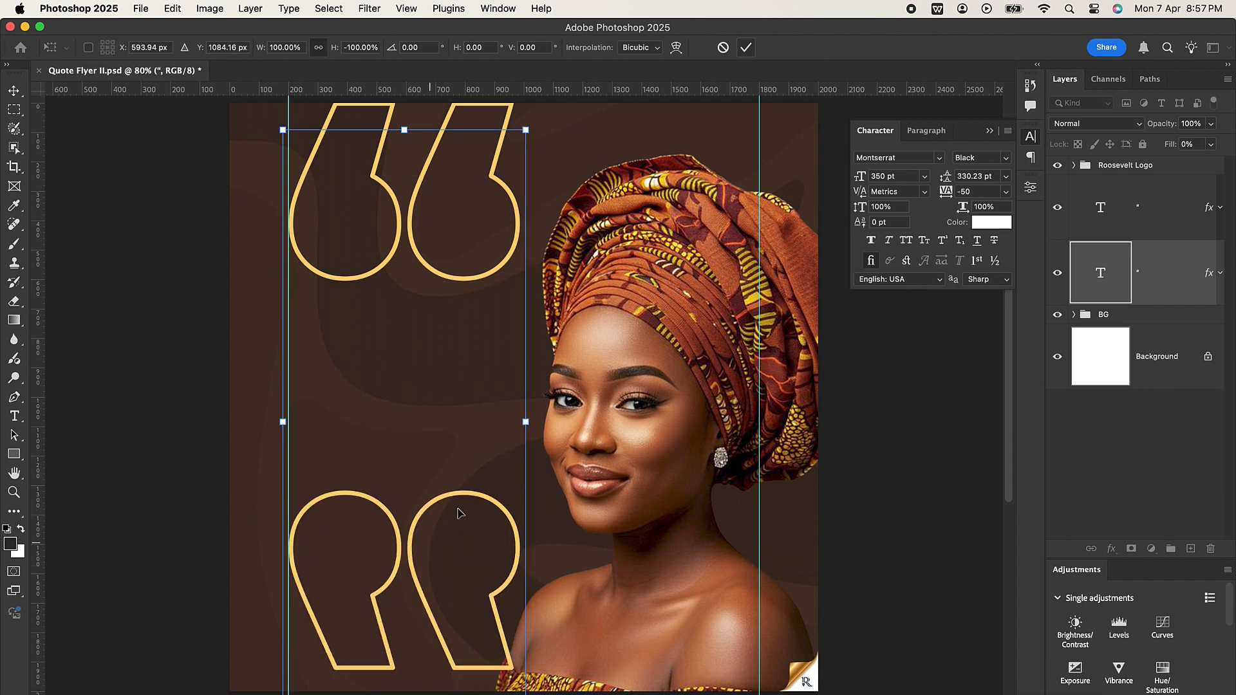
{"action": "right_click", "coordinate": [416, 516]}
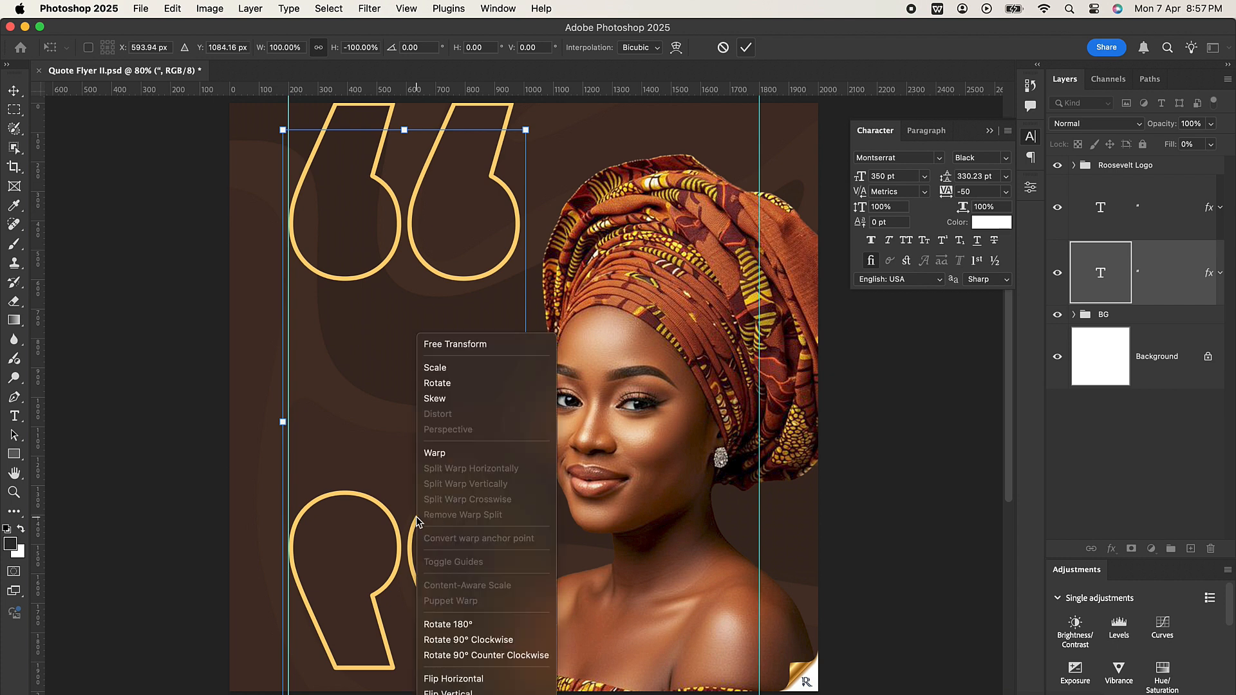
{"action": "left_click", "coordinate": [468, 680]}
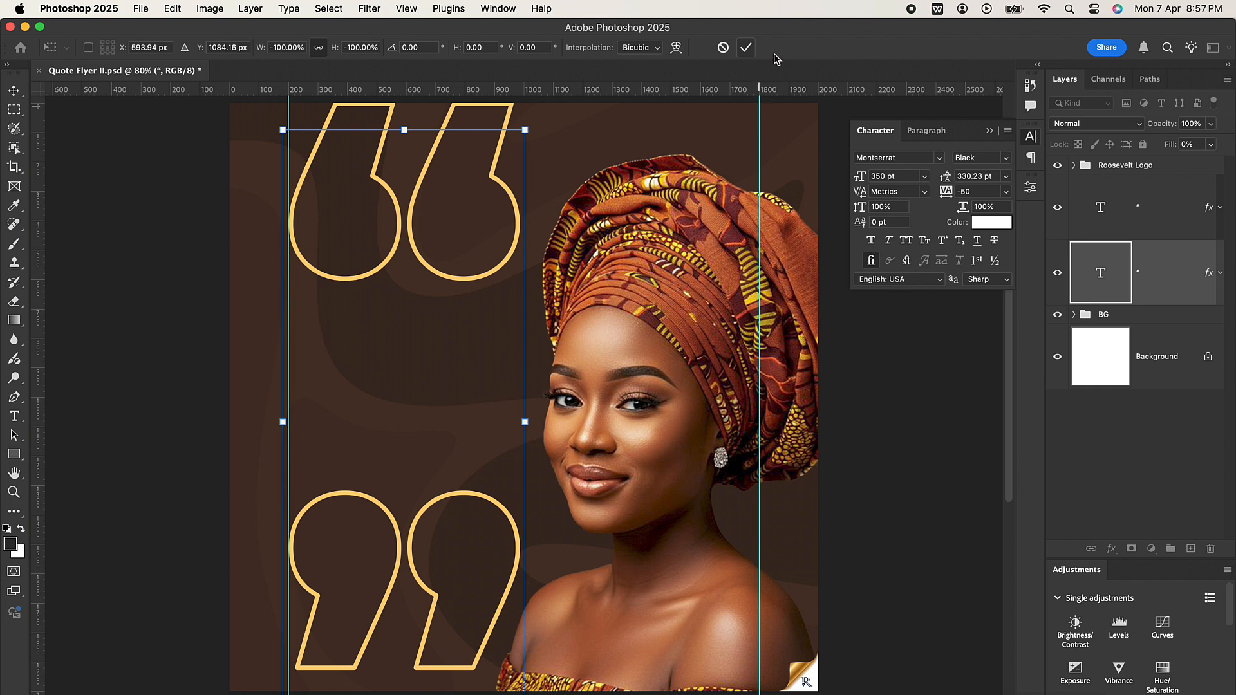
{"action": "left_click", "coordinate": [747, 47]}
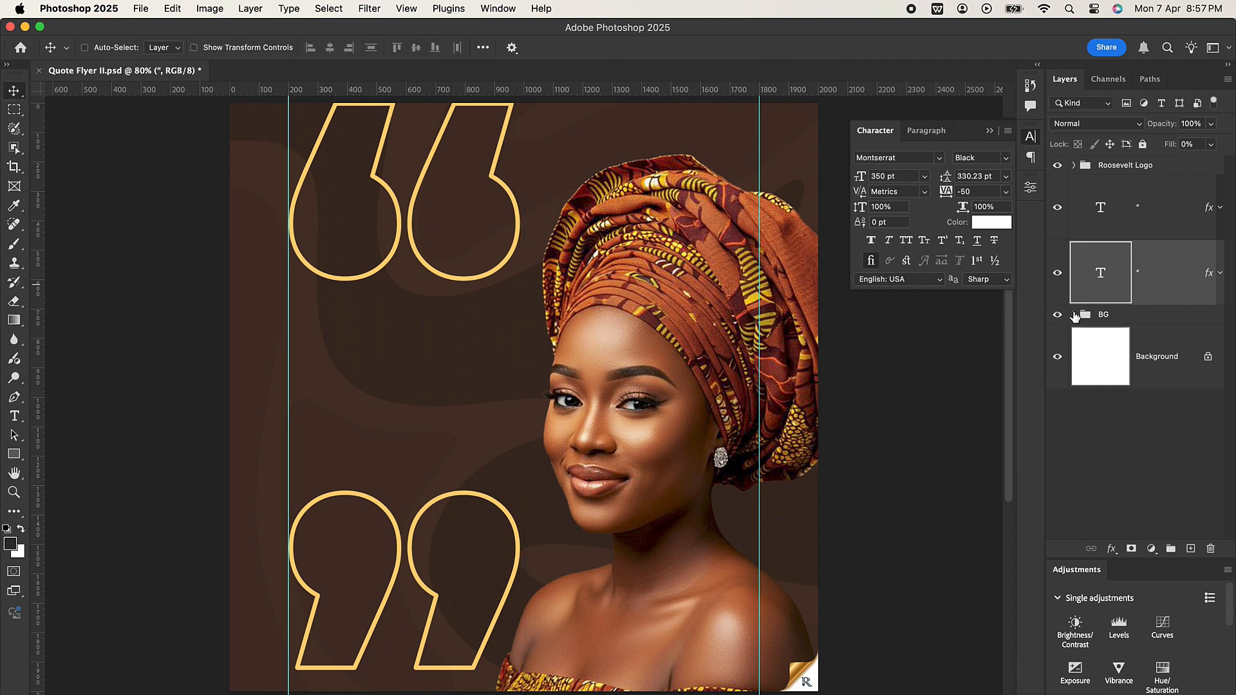
Step: Put the closing quotation mark's layer beneath the Model group inside BG, and shift the mark right and slightly down so it runs behind the woman
{"action": "left_click", "coordinate": [1074, 314]}
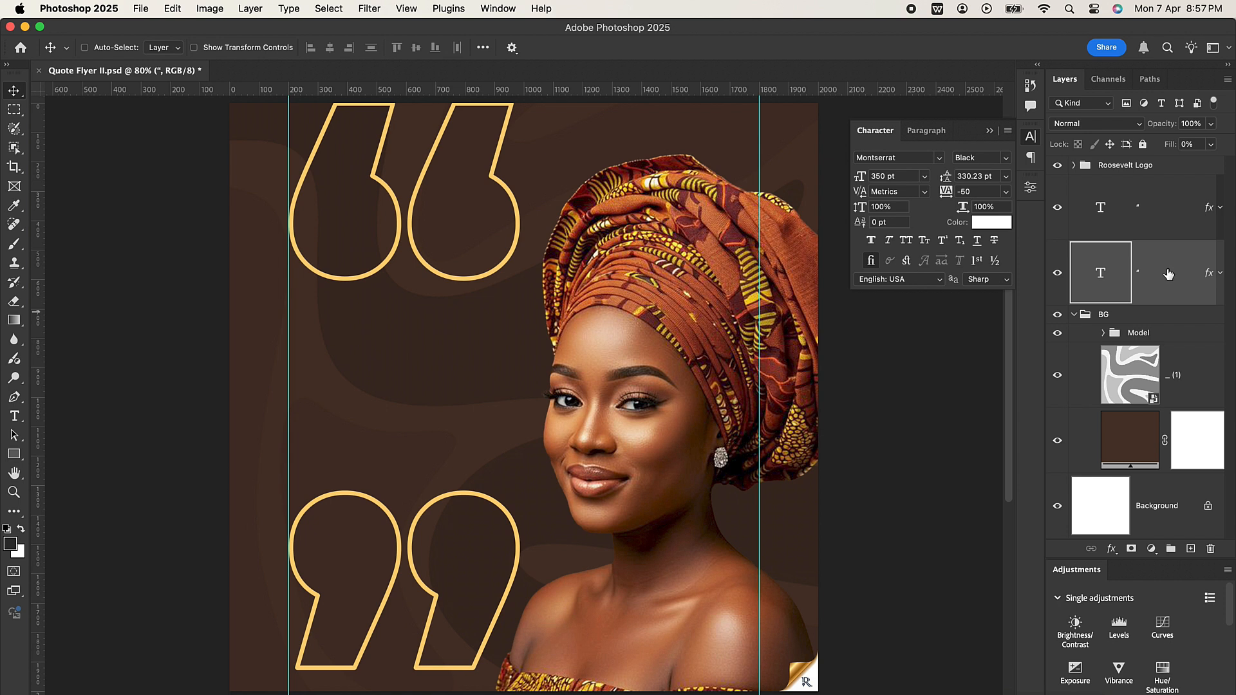
{"action": "left_click", "coordinate": [1057, 273]}
{"action": "left_click", "coordinate": [1057, 273]}
{"action": "left_click_drag", "start_coordinate": [1167, 282], "coordinate": [1174, 348]}
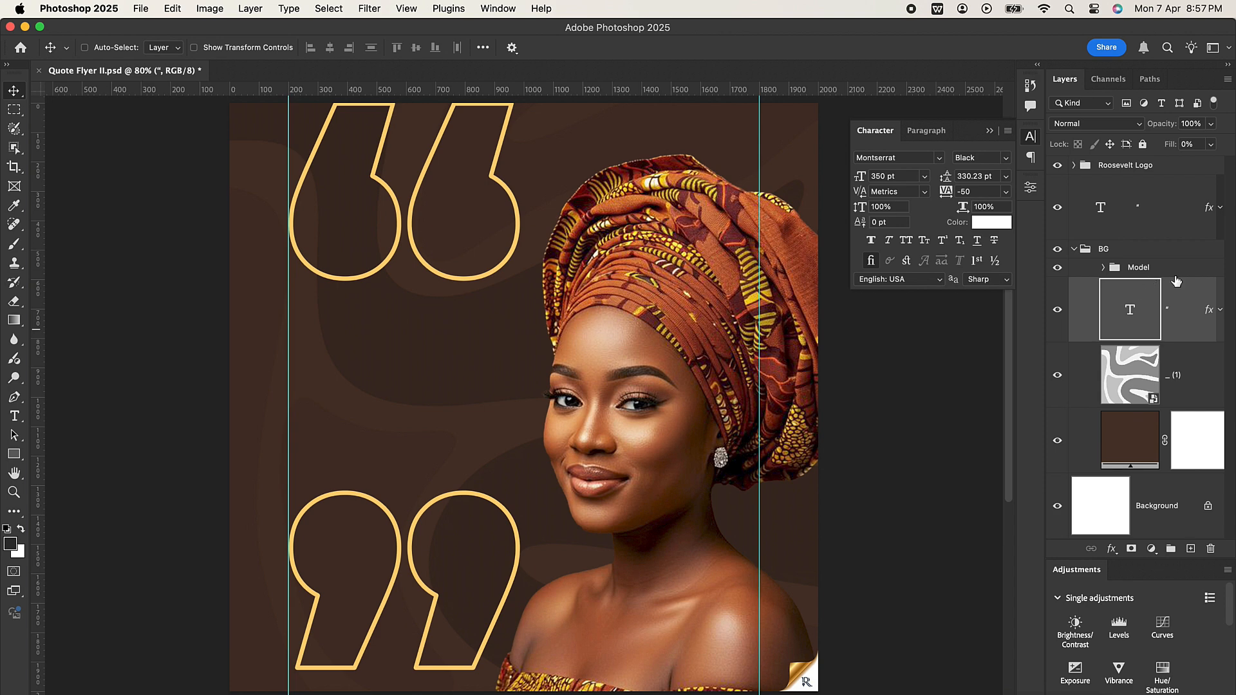
{"action": "left_click", "coordinate": [1057, 267]}
{"action": "left_click", "coordinate": [1057, 268]}
{"action": "left_click_drag", "start_coordinate": [427, 603], "coordinate": [481, 609]}
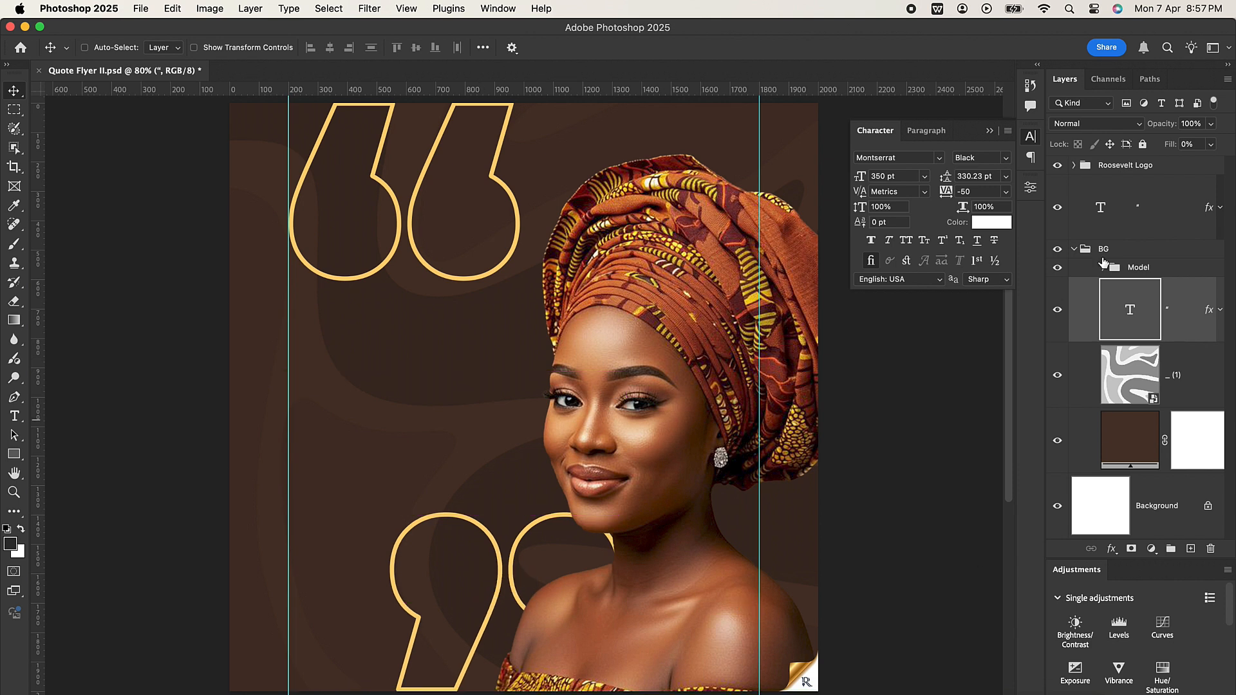
{"action": "left_click", "coordinate": [1074, 250]}
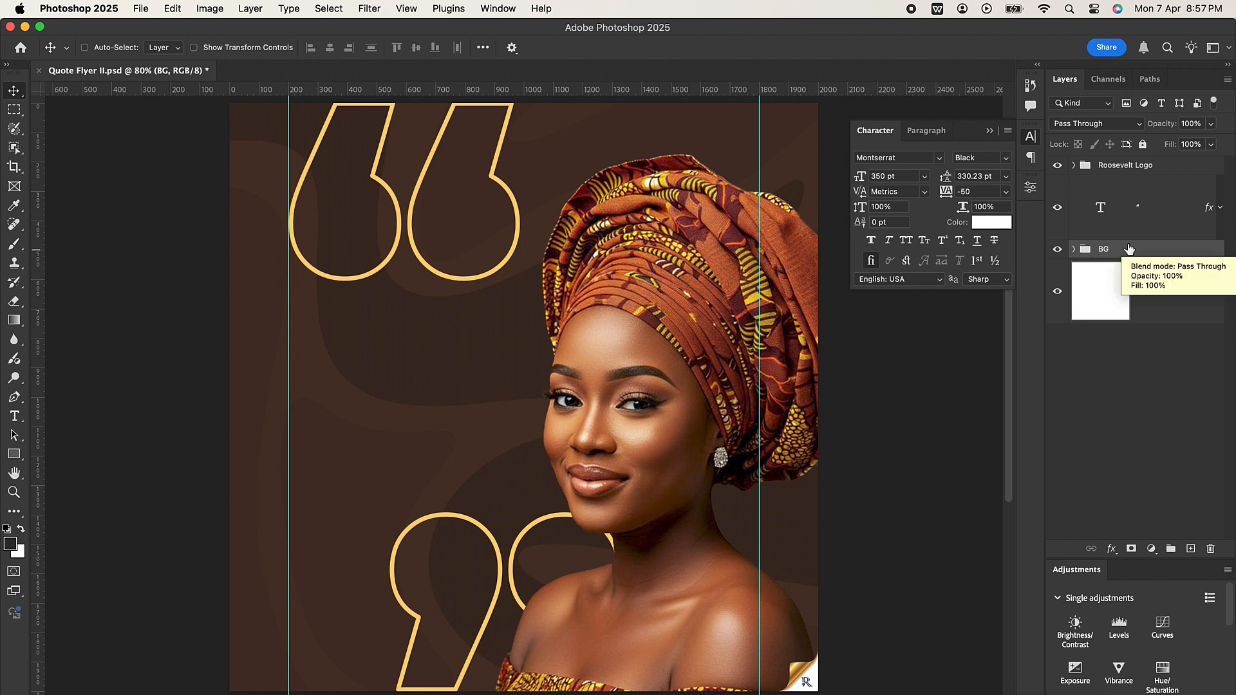
Step: Switch to WPS Office and copy the sentence "Women make the world softer, stronger, and brighter all at the same time."
{"action": "left_click", "coordinate": [850, 688]}
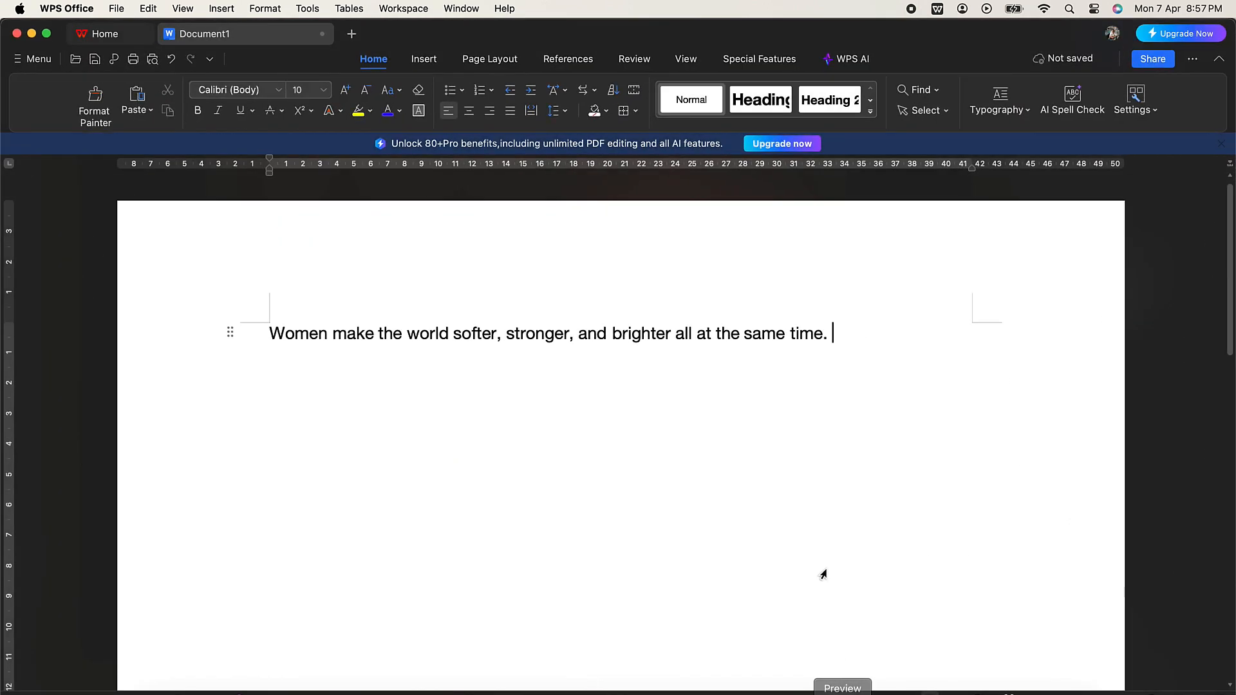
{"action": "left_click_drag", "start_coordinate": [831, 334], "coordinate": [271, 346]}
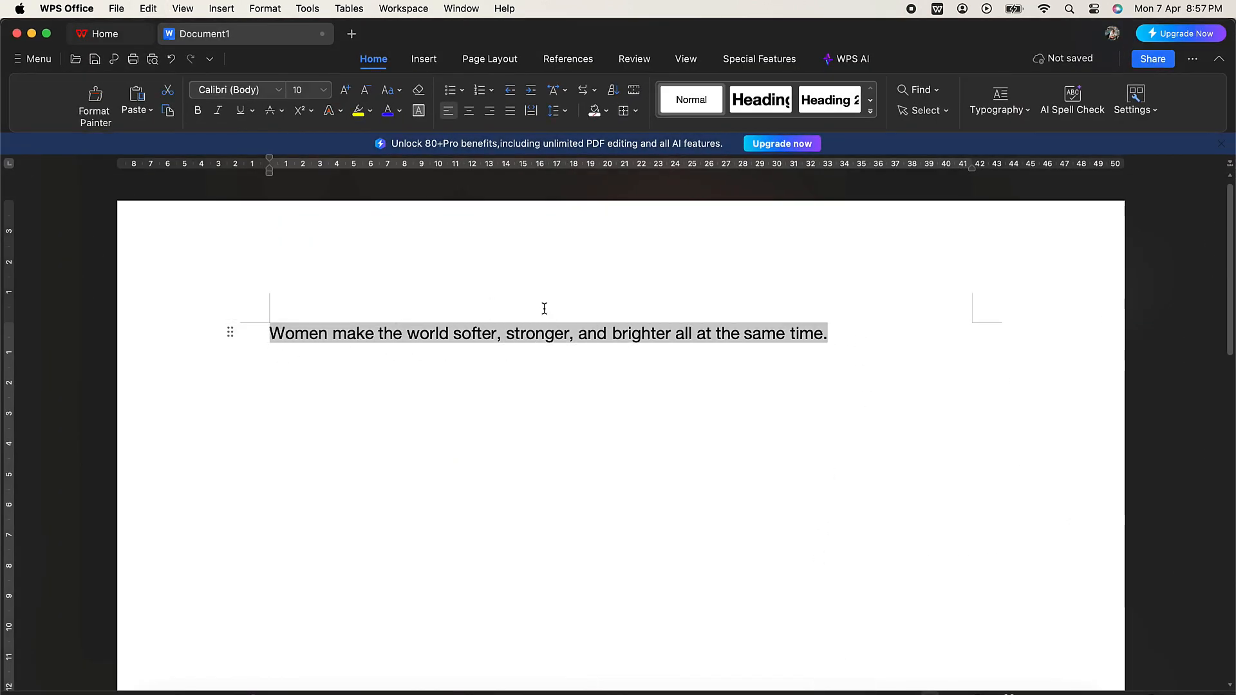
{"action": "left_click", "coordinate": [31, 35]}
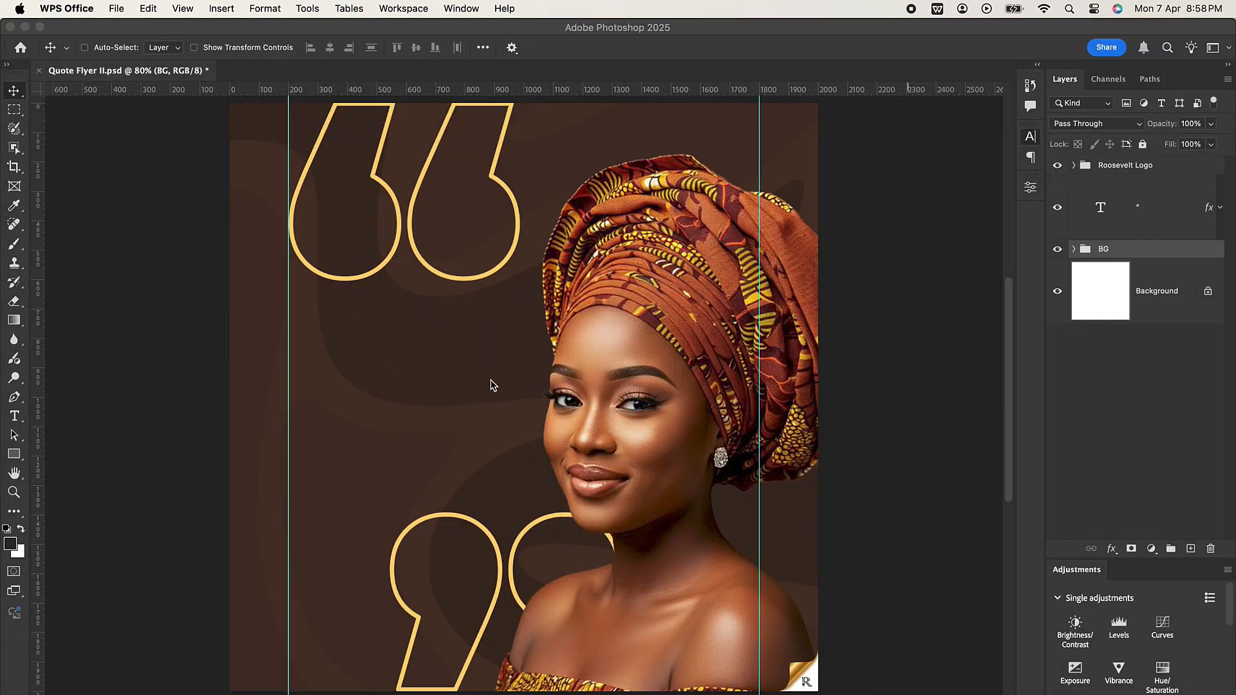
{"action": "left_click", "coordinate": [20, 416]}
{"action": "left_click", "coordinate": [20, 416]}
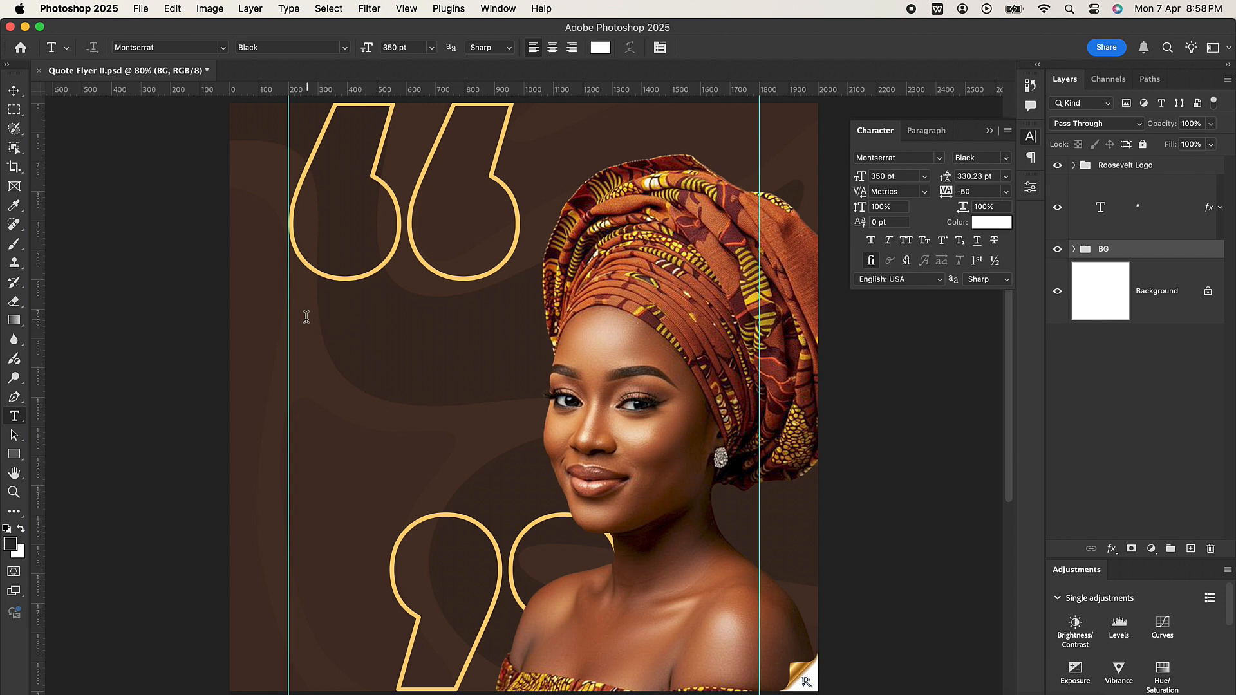
{"action": "left_click_drag", "start_coordinate": [307, 316], "coordinate": [482, 426]}
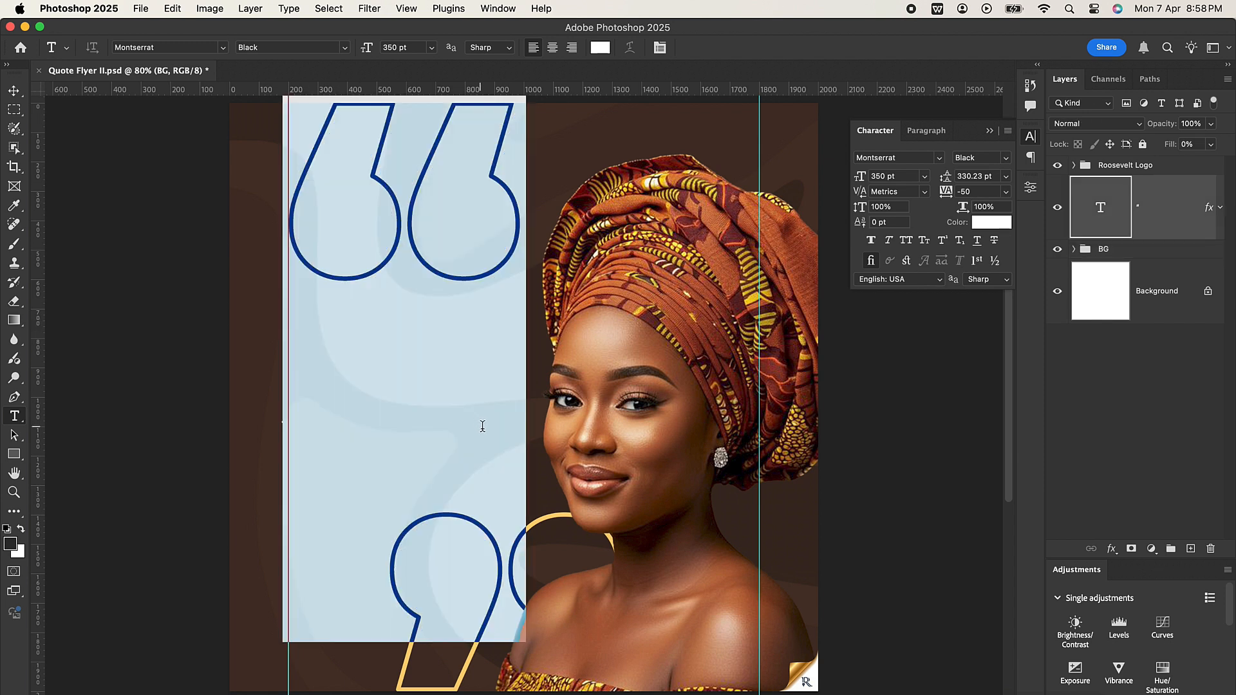
{"action": "left_click", "coordinate": [13, 90]}
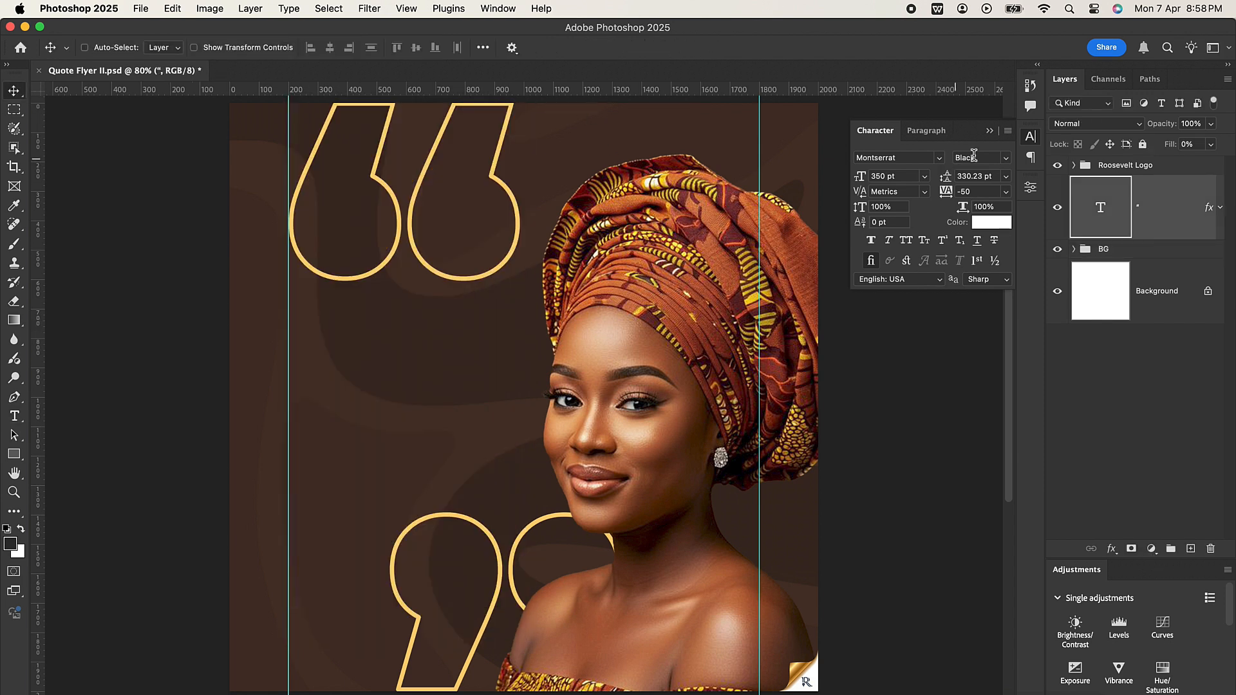
{"action": "left_click", "coordinate": [1006, 158]}
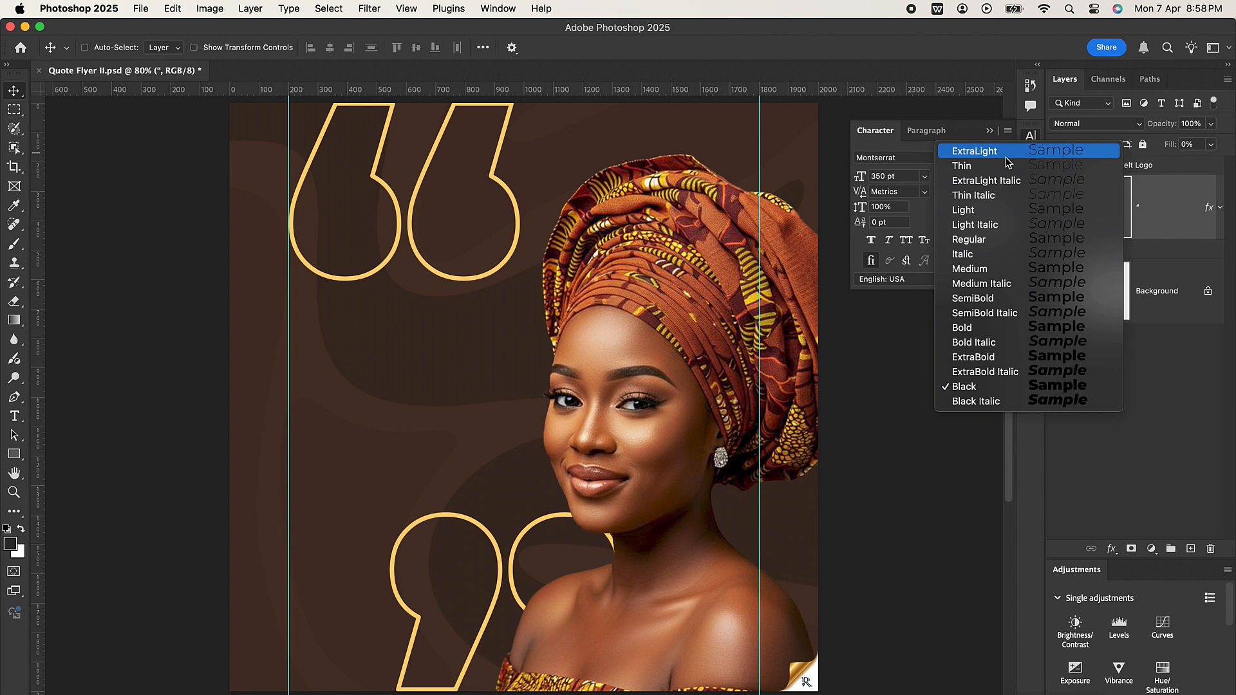
{"action": "left_click", "coordinate": [985, 269]}
{"action": "left_click", "coordinate": [925, 178]}
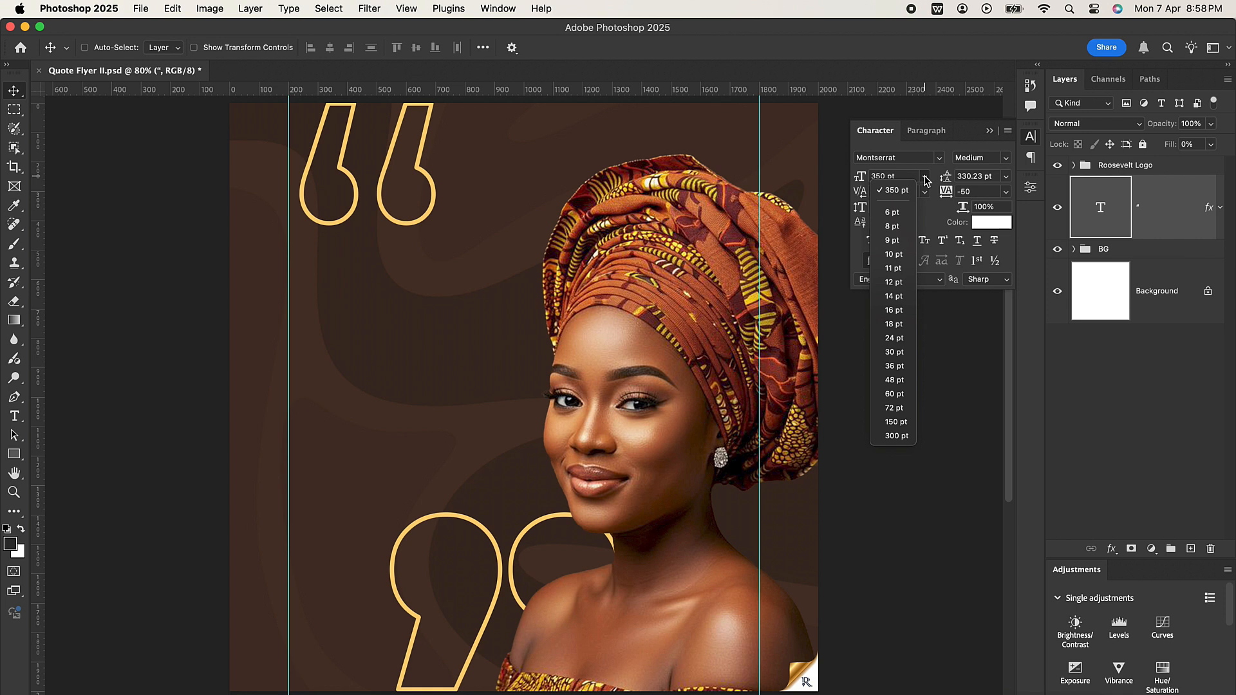
{"action": "left_click", "coordinate": [1175, 381]}
{"action": "key", "text": "super+t"}
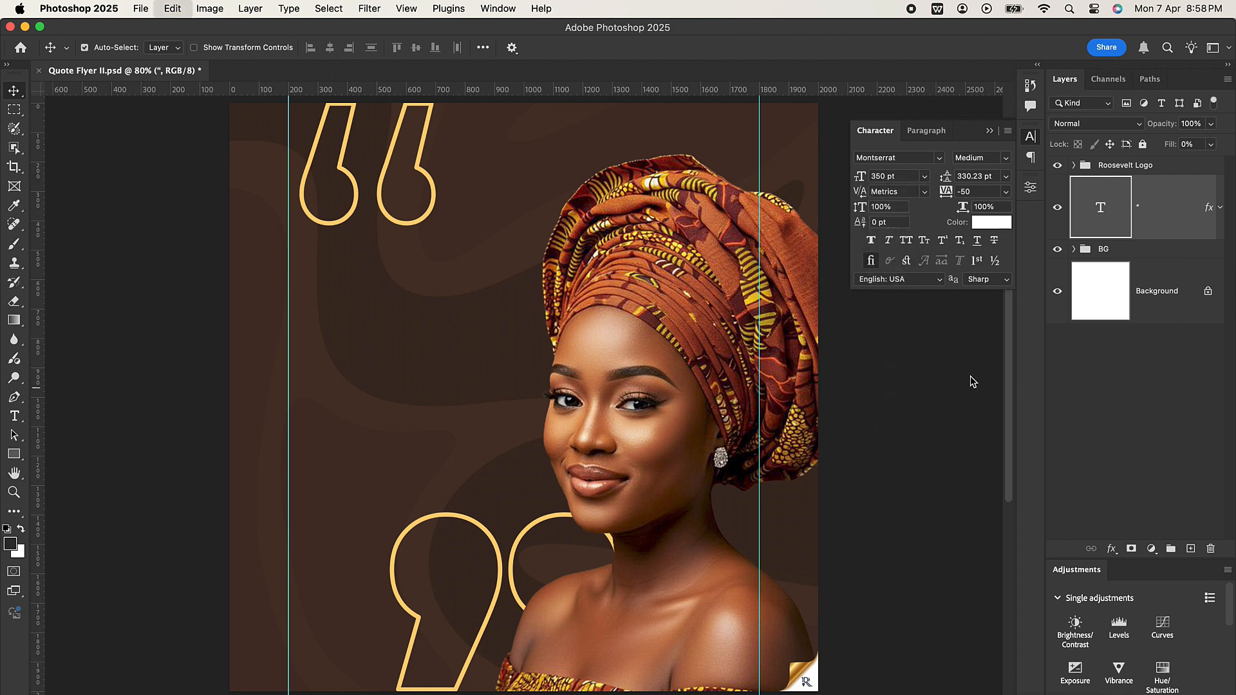
{"action": "key", "text": "super+z"}
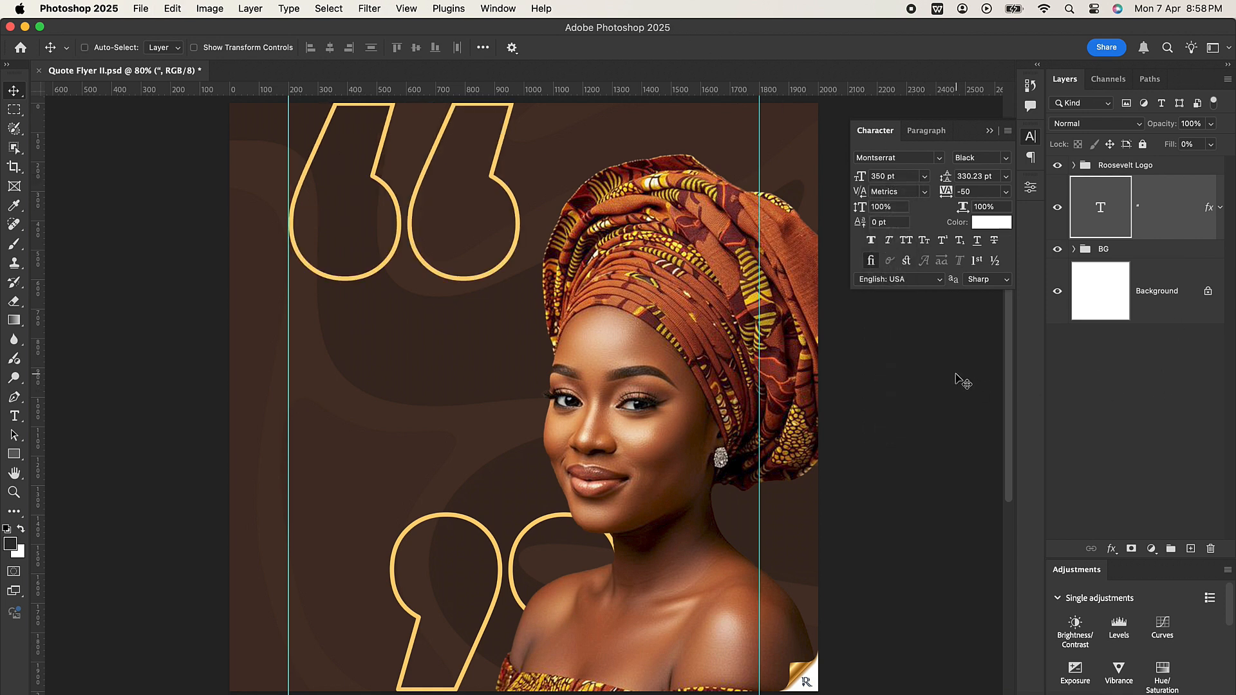
Step: With the Background layer active, set the text defaults to Montserrat Medium at 10 pt and hide the opening quotation mark
{"action": "left_click", "coordinate": [1164, 307]}
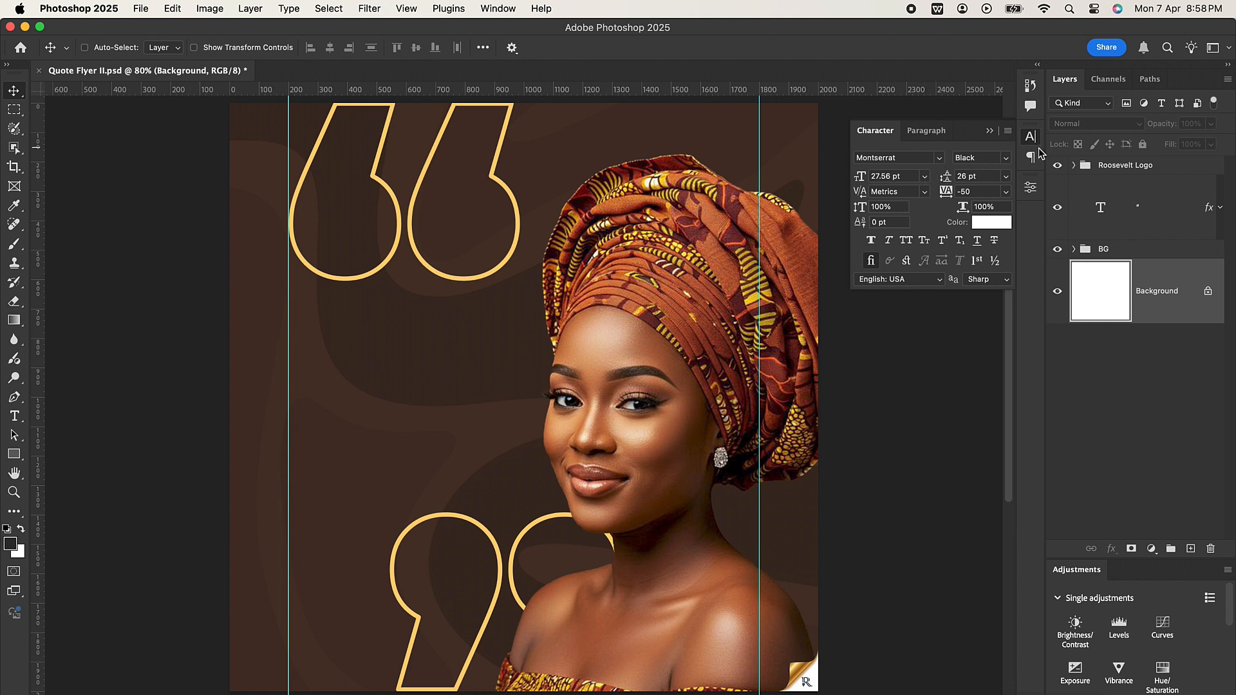
{"action": "left_click", "coordinate": [1008, 159]}
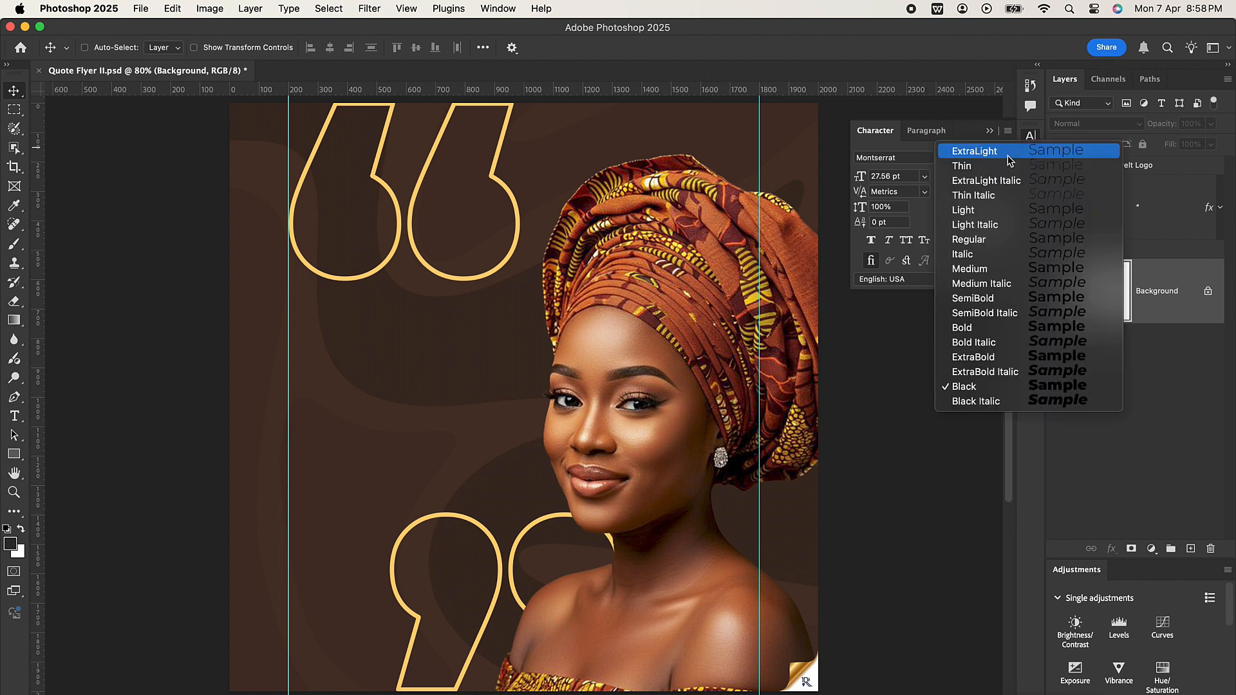
{"action": "left_click", "coordinate": [976, 270]}
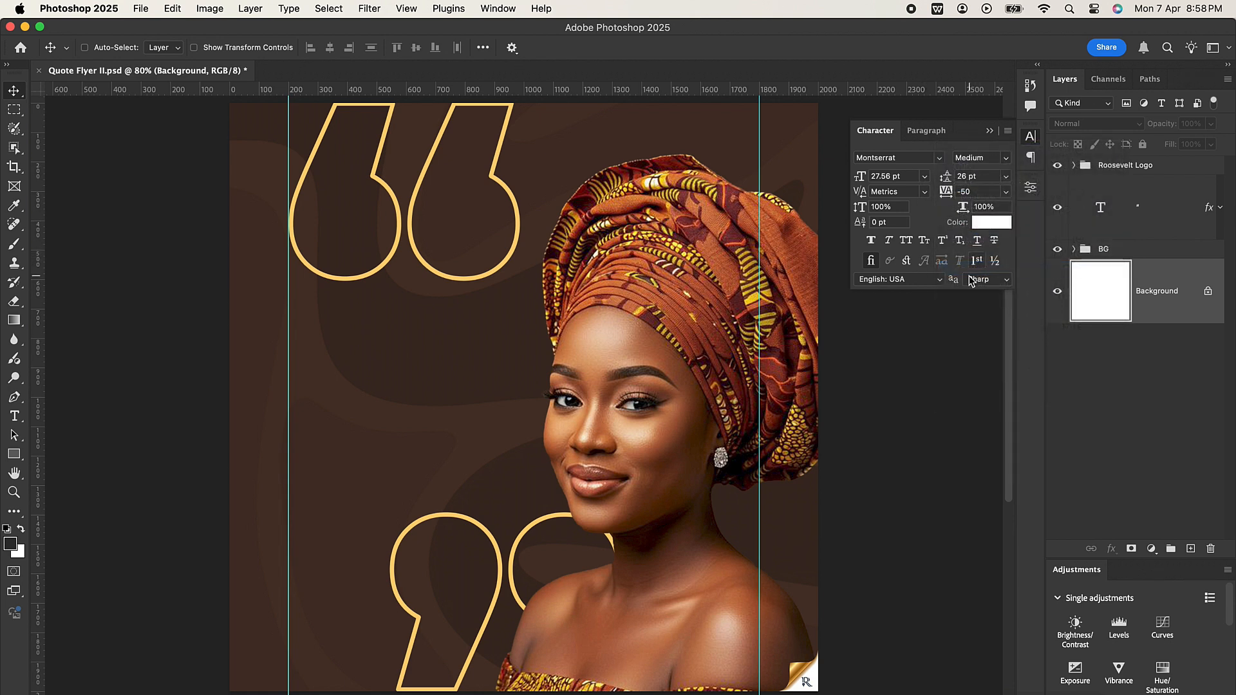
{"action": "left_click", "coordinate": [911, 178]}
{"action": "left_click", "coordinate": [925, 176]}
{"action": "left_click", "coordinate": [901, 255]}
{"action": "left_click", "coordinate": [1056, 209]}
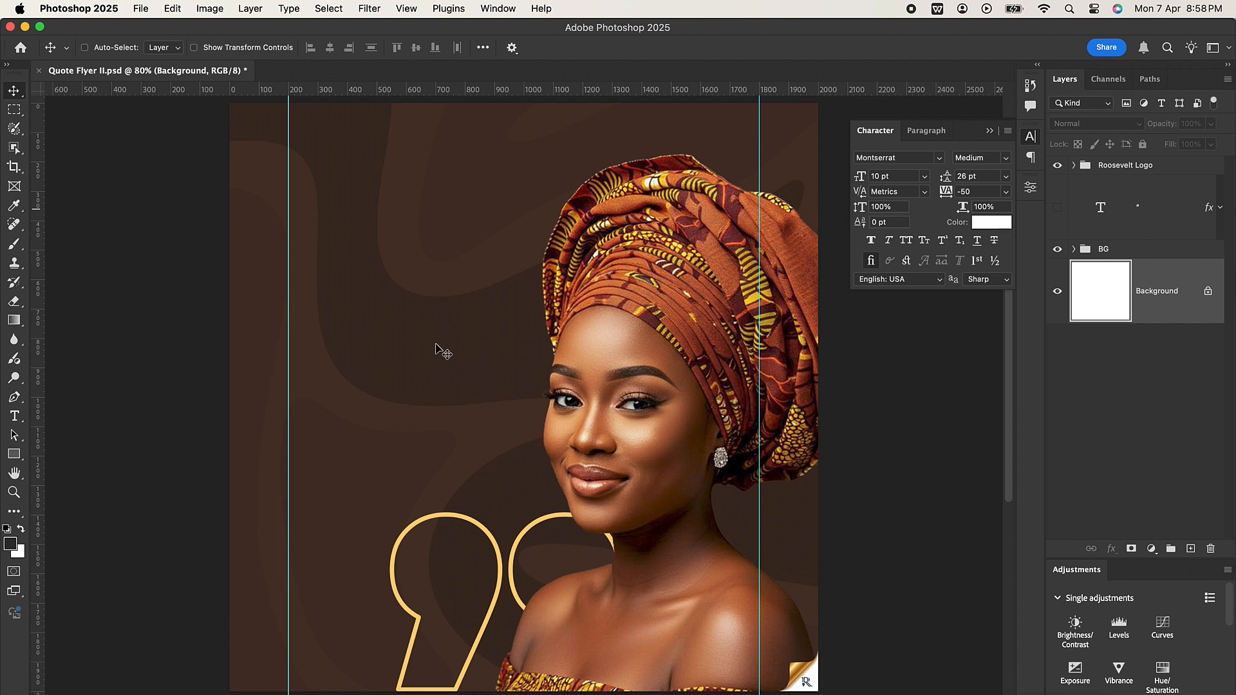
Step: Insert the copied quote in a text box about 762 by 596 px starting at the left guide, and place its layer above BG
{"action": "left_click", "coordinate": [14, 416]}
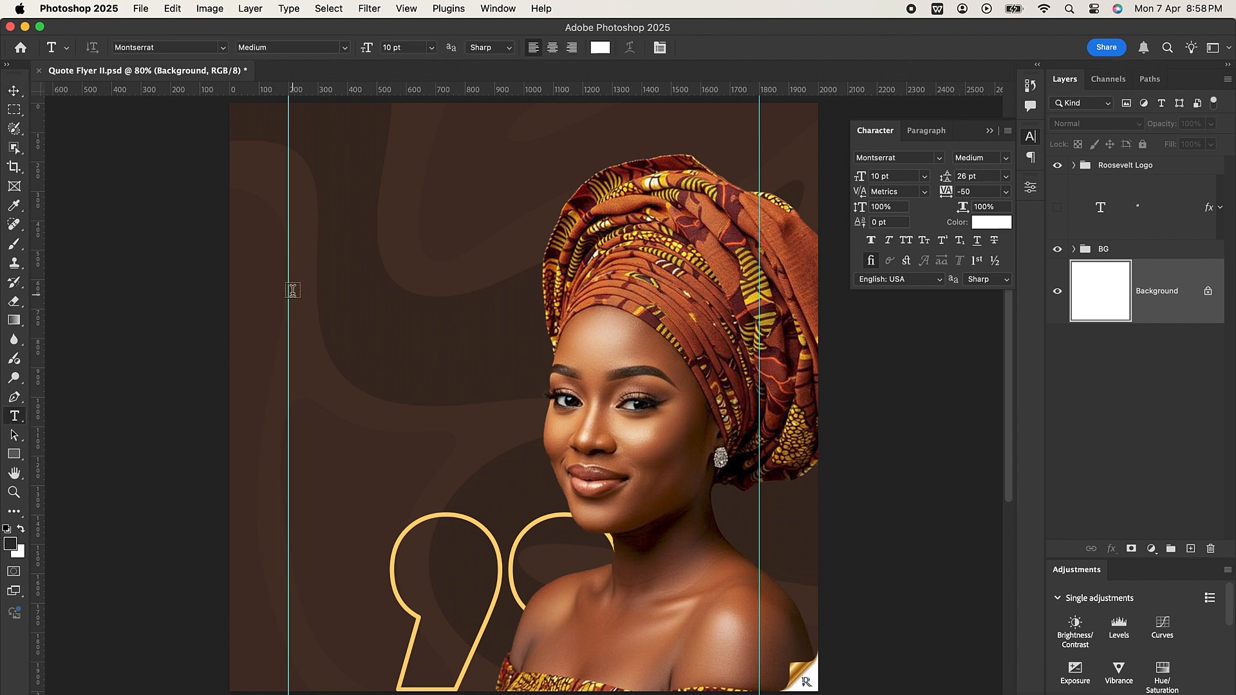
{"action": "left_click_drag", "start_coordinate": [288, 295], "coordinate": [515, 474]}
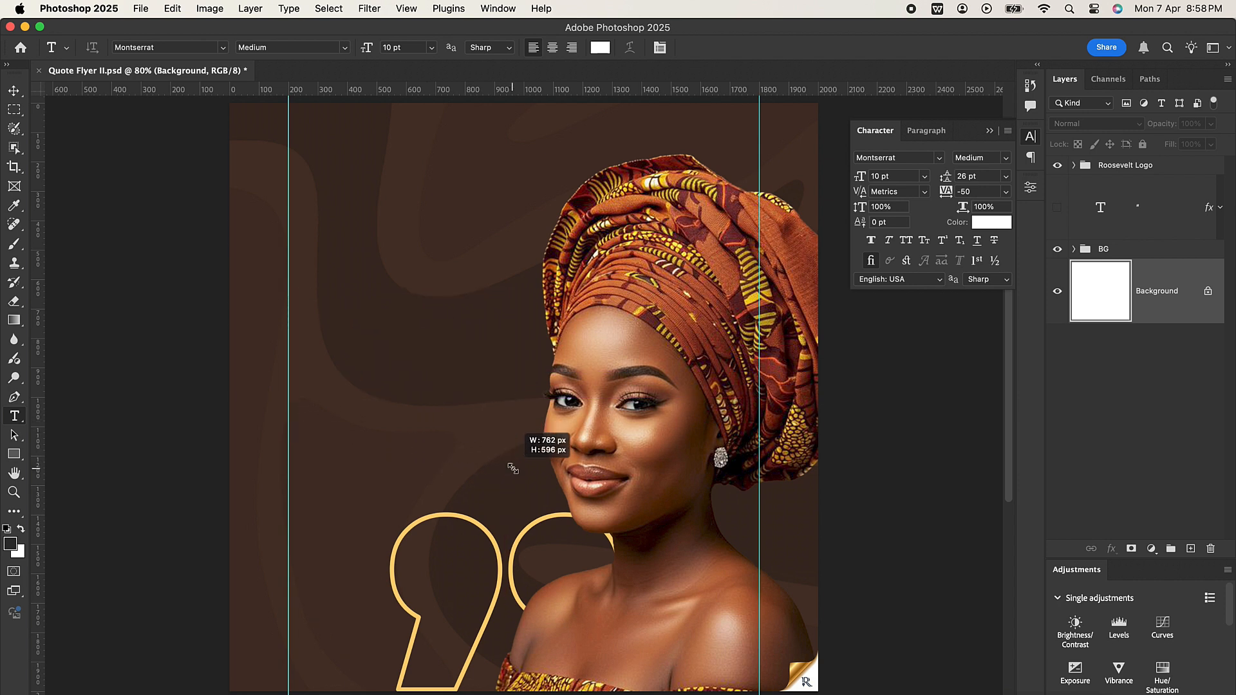
{"action": "key", "text": "BackSpace"}
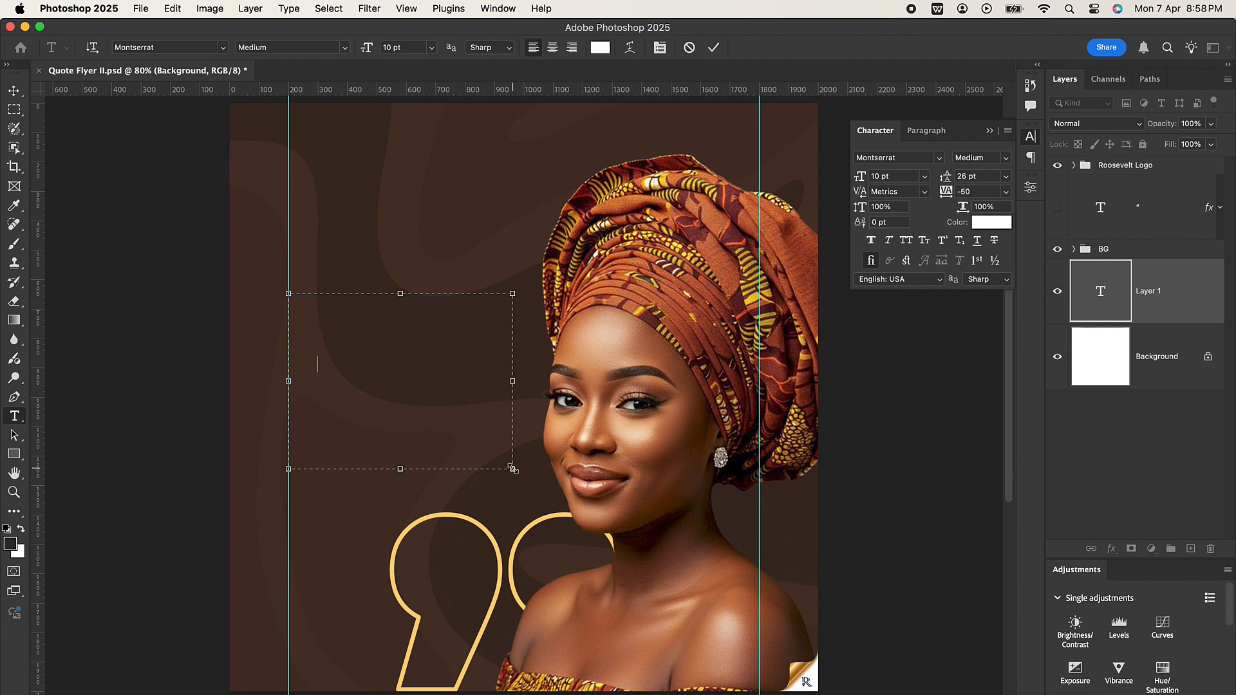
{"action": "left_click", "coordinate": [713, 47]}
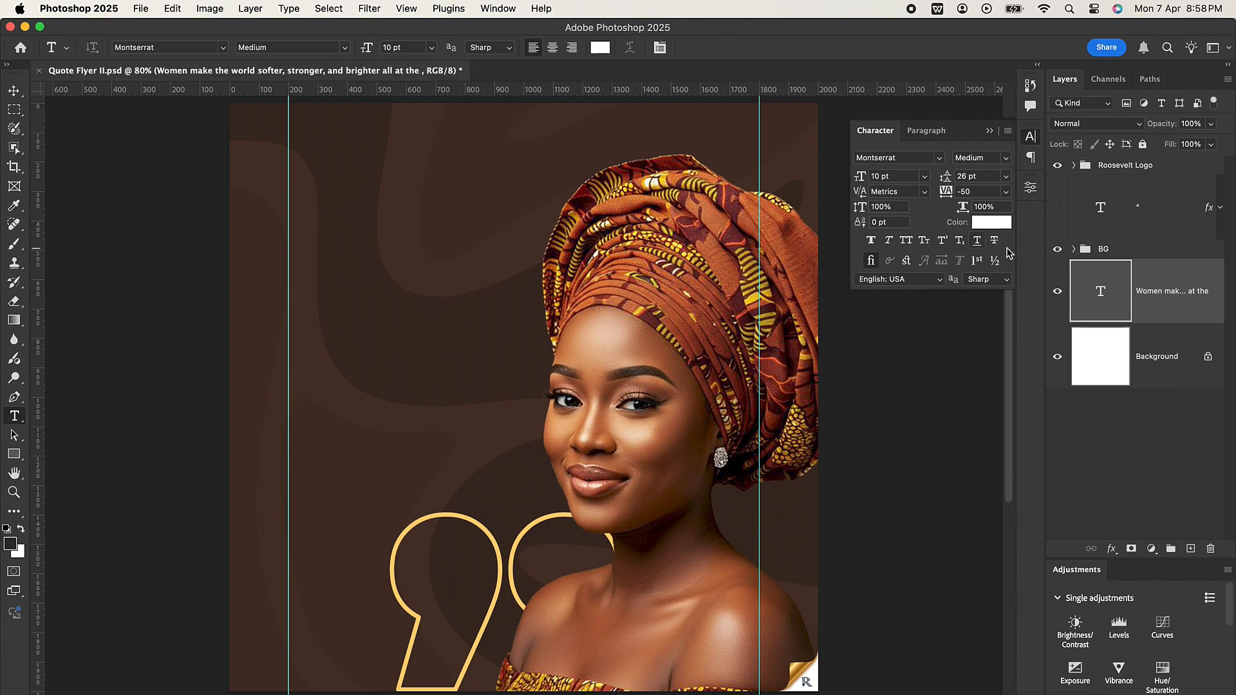
{"action": "left_click_drag", "start_coordinate": [1184, 293], "coordinate": [1161, 242]}
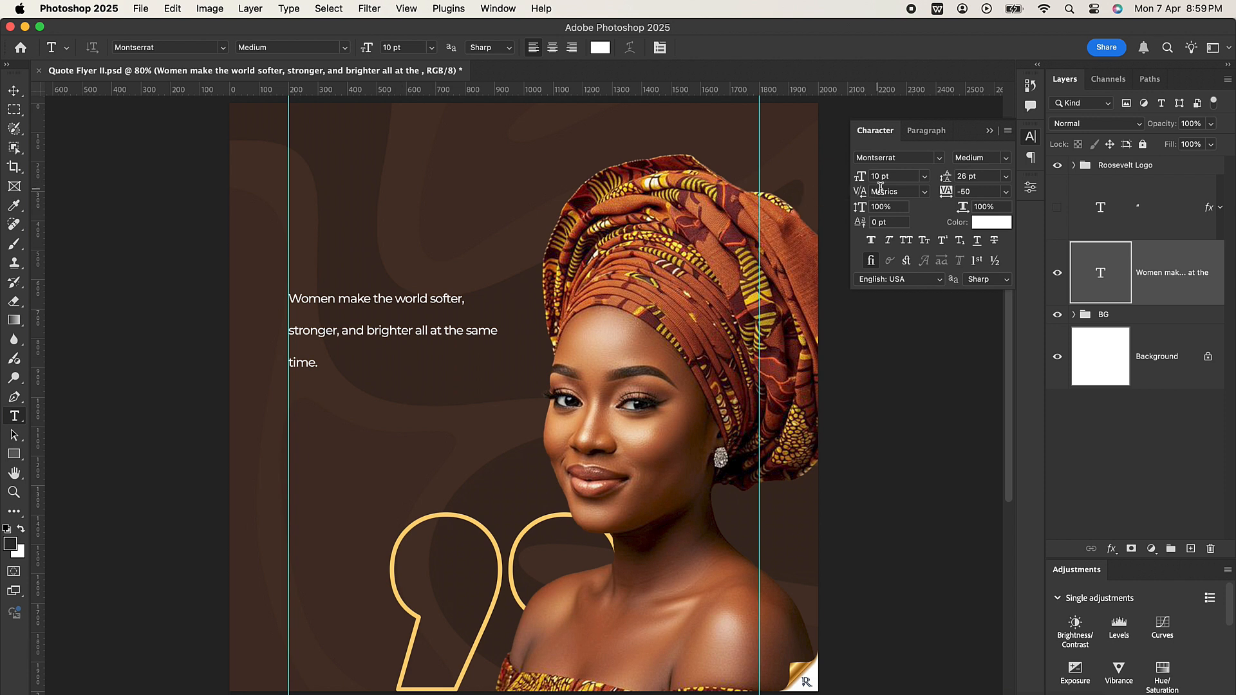
Step: Set the quote's font size to 26 pt with a white text color
{"action": "left_click", "coordinate": [856, 178]}
{"action": "type", "text": "26"}
{"action": "key", "text": "Return"}
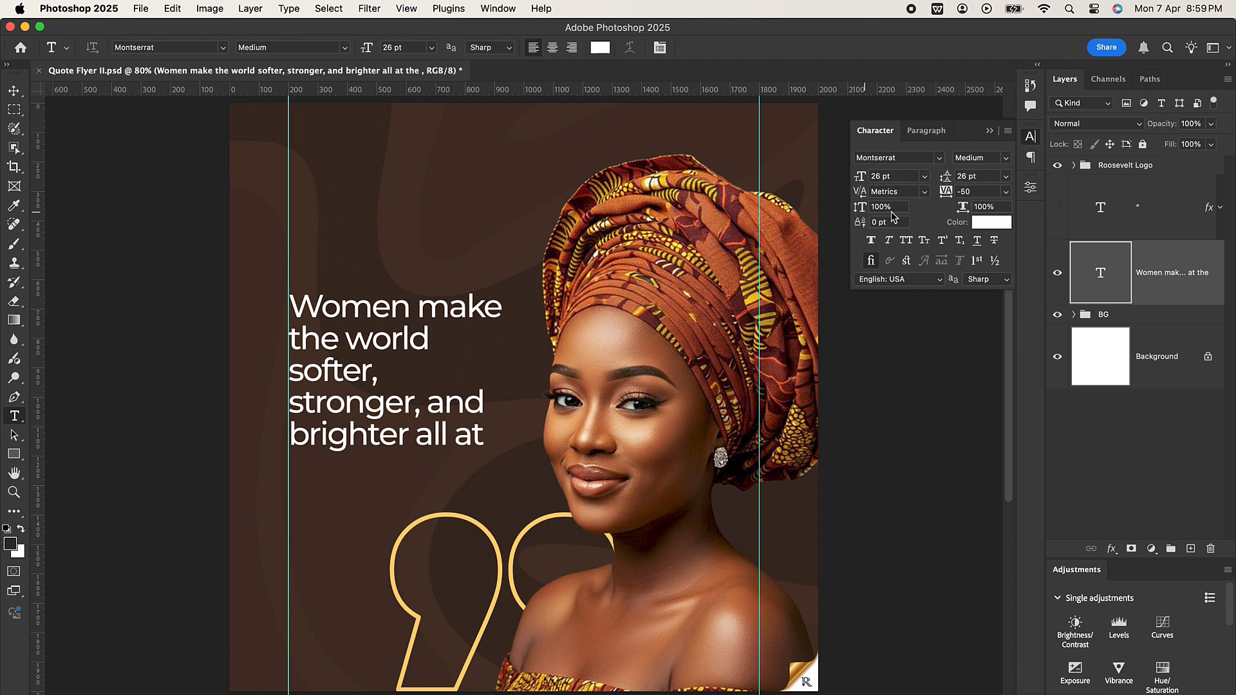
{"action": "left_click", "coordinate": [990, 223]}
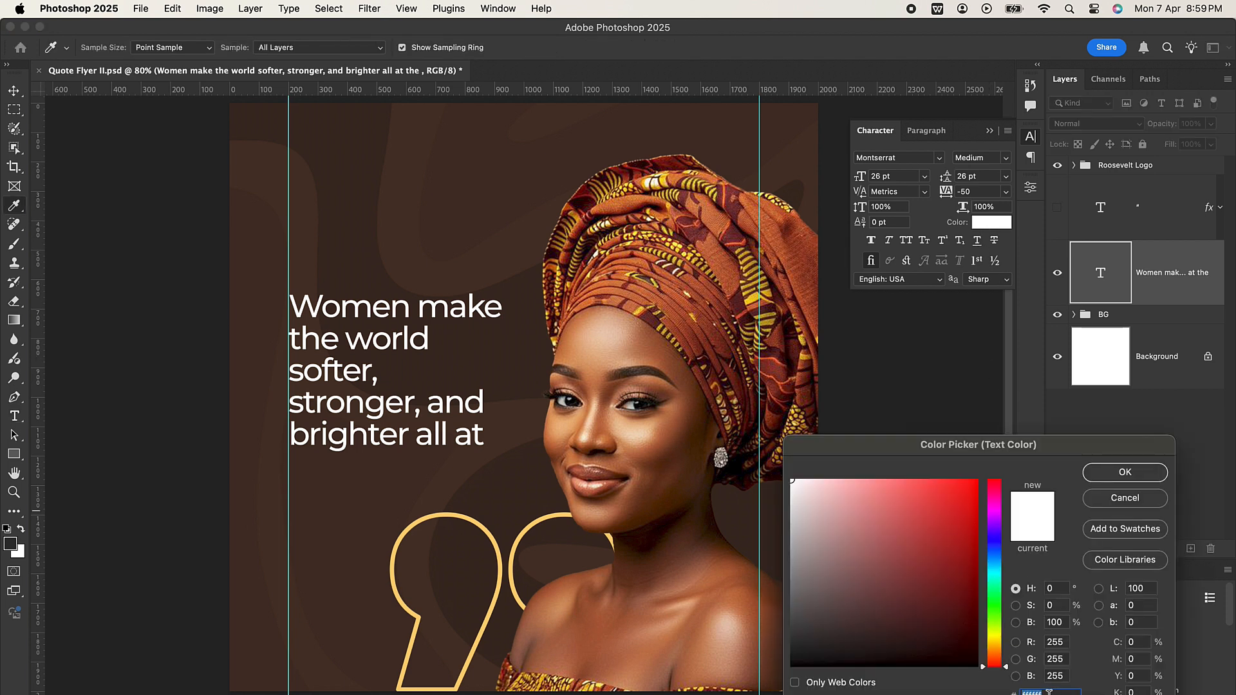
{"action": "left_click", "coordinate": [1137, 475]}
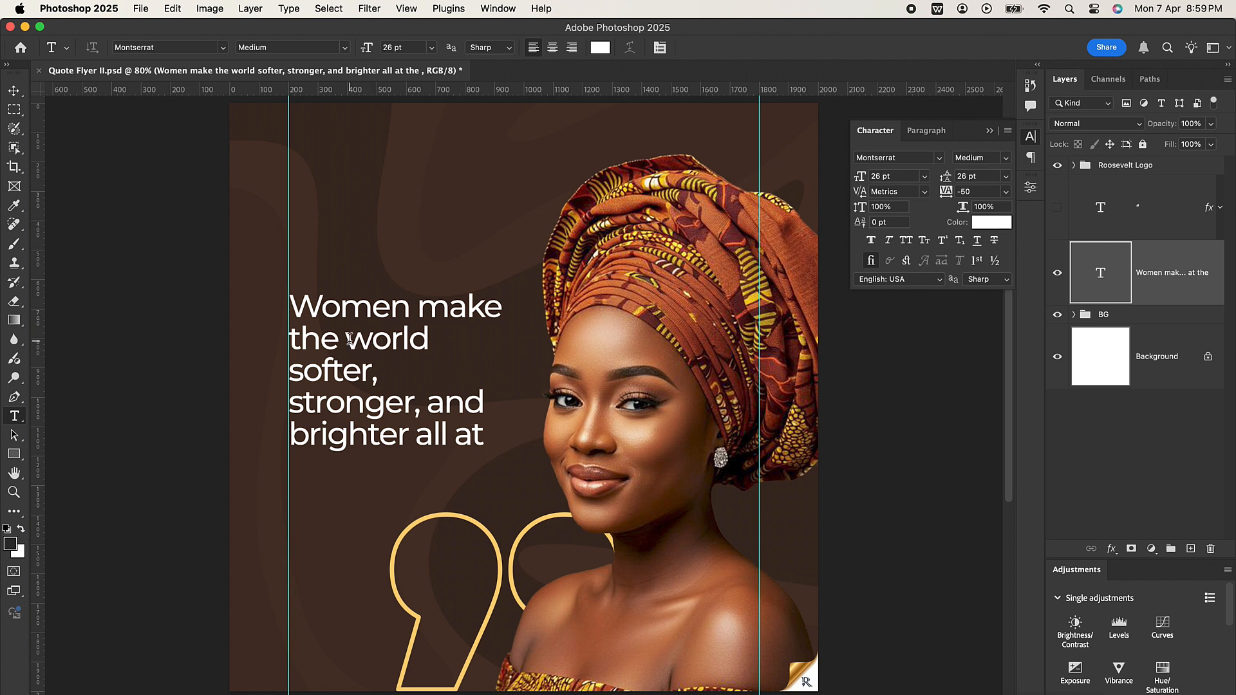
Step: Widen the quote's text box slightly and adjust its height so the whole sentence fits on five lines
{"action": "left_click", "coordinate": [295, 367]}
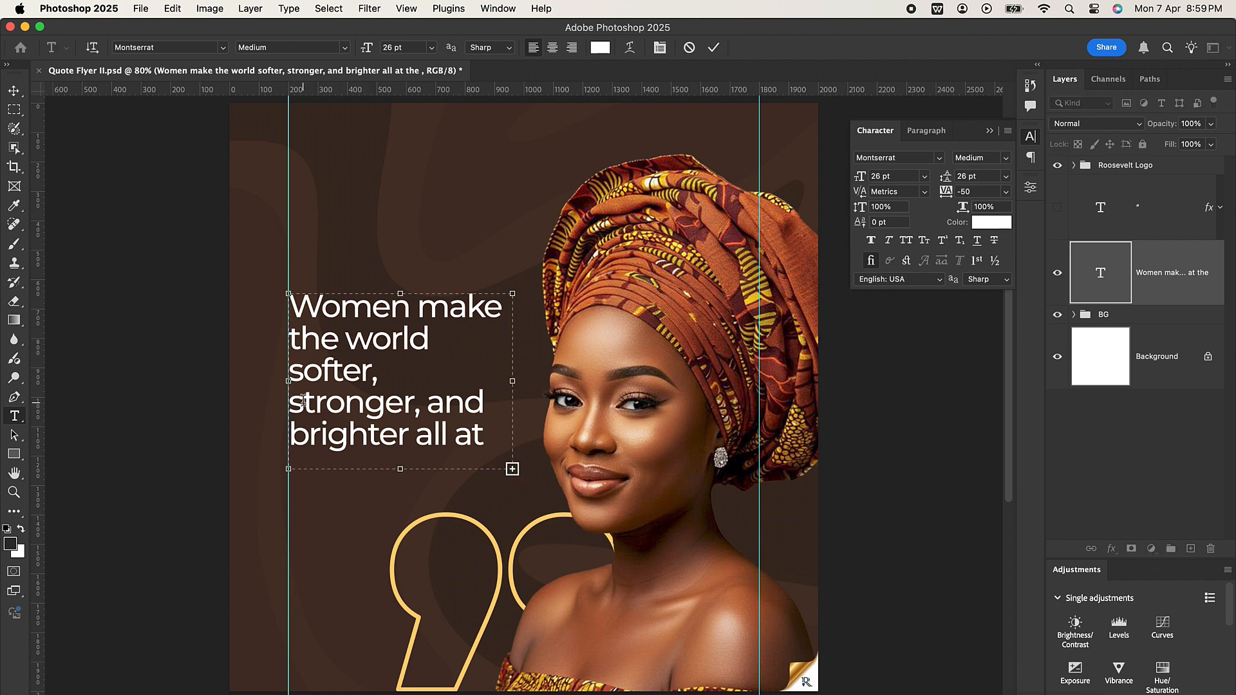
{"action": "key", "text": "BackSpace"}
{"action": "mouse_move", "coordinate": [515, 381]}
{"action": "left_mouse_down"}
{"action": "mouse_move", "coordinate": [537, 380]}
{"action": "mouse_move", "coordinate": [527, 380]}
{"action": "left_mouse_up"}
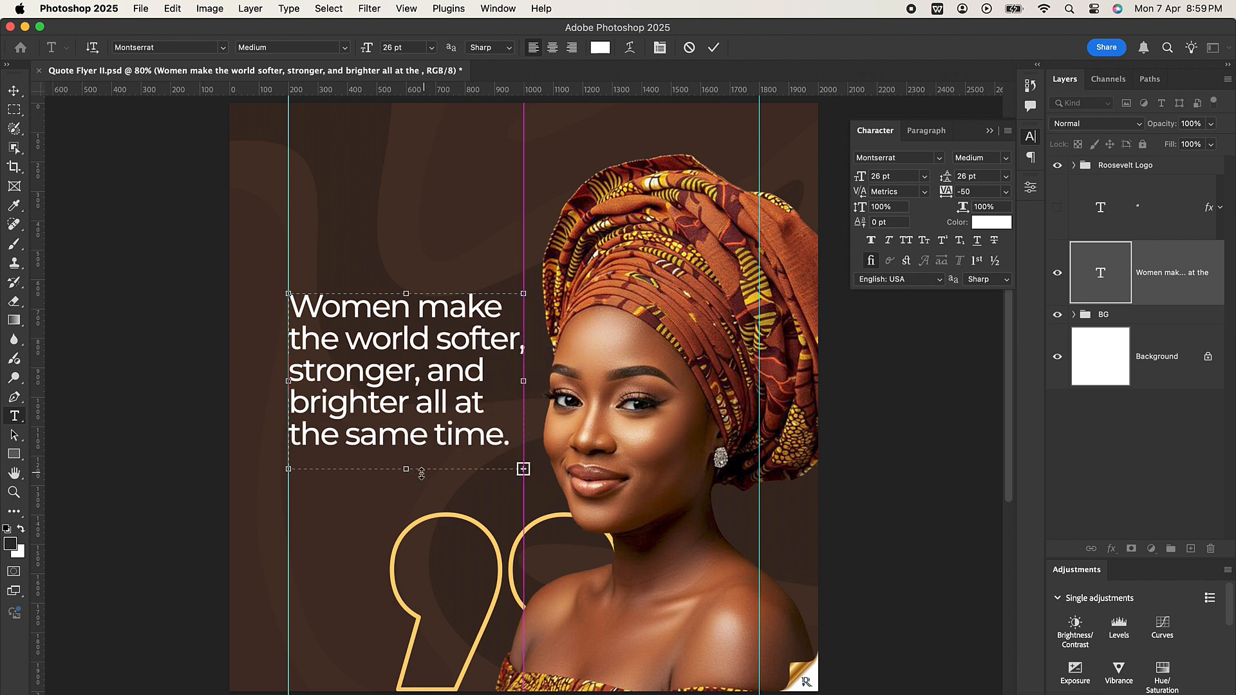
{"action": "left_click_drag", "start_coordinate": [407, 469], "coordinate": [407, 495]}
{"action": "left_click", "coordinate": [525, 395]}
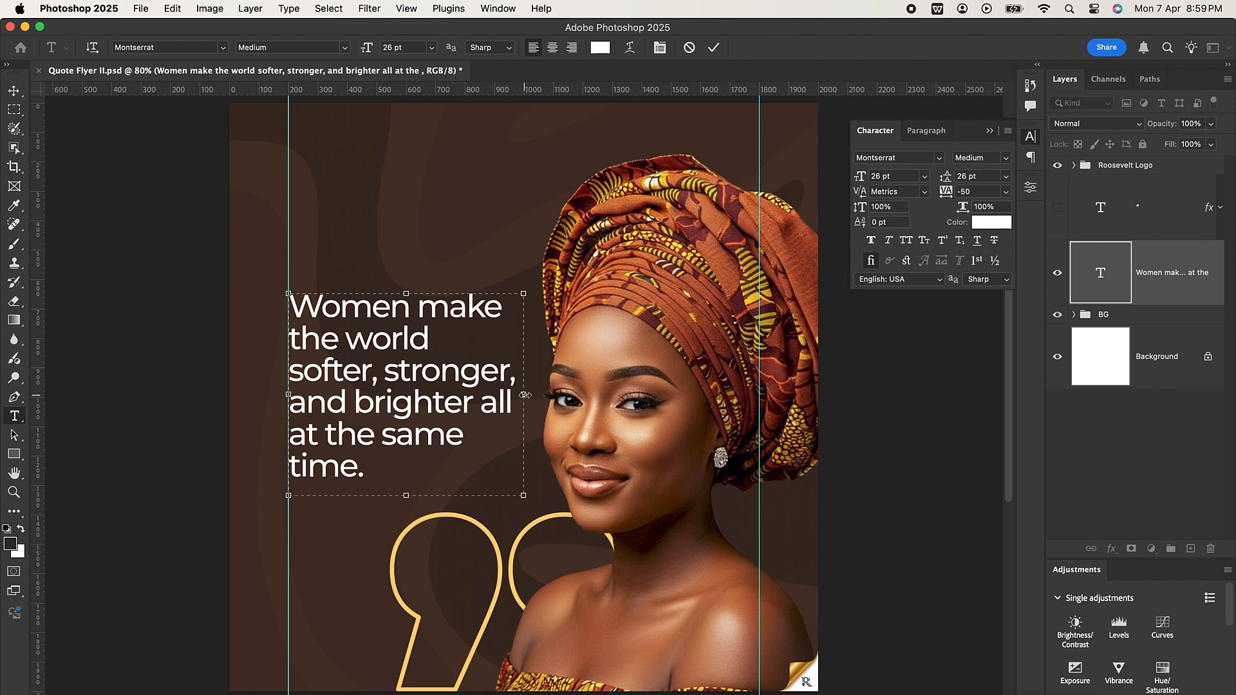
{"action": "left_click_drag", "start_coordinate": [525, 395], "coordinate": [529, 393]}
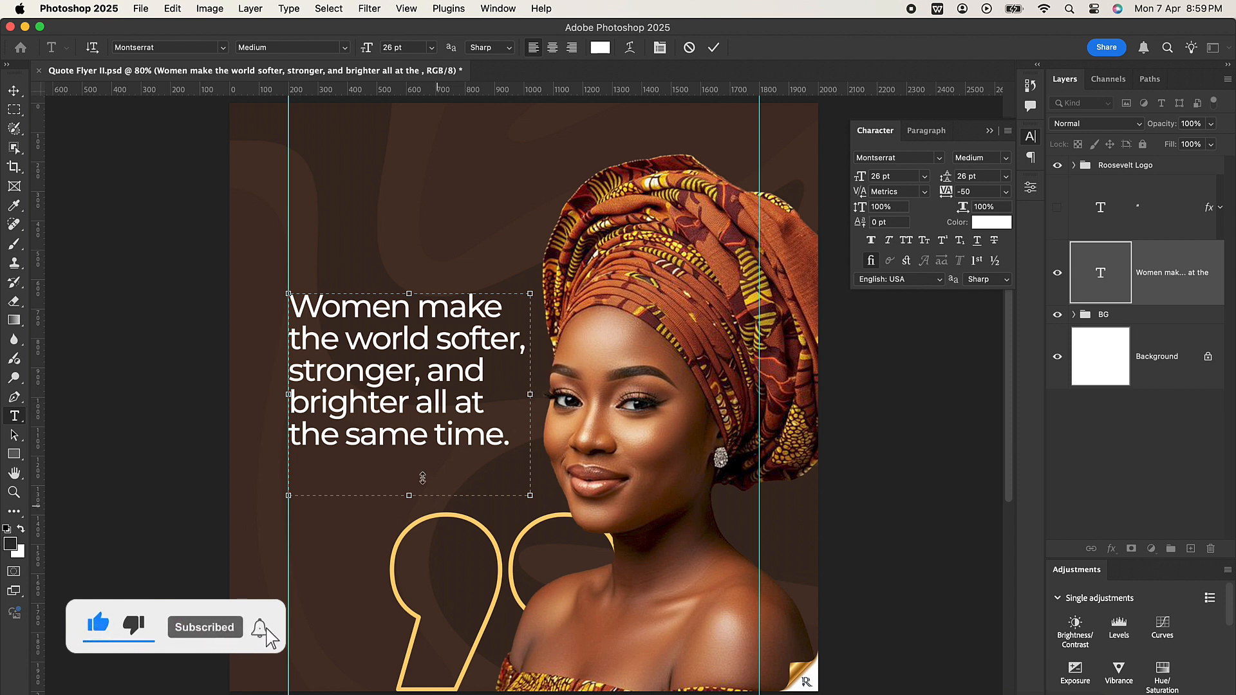
{"action": "left_click_drag", "start_coordinate": [409, 496], "coordinate": [409, 458]}
{"action": "left_click", "coordinate": [710, 52]}
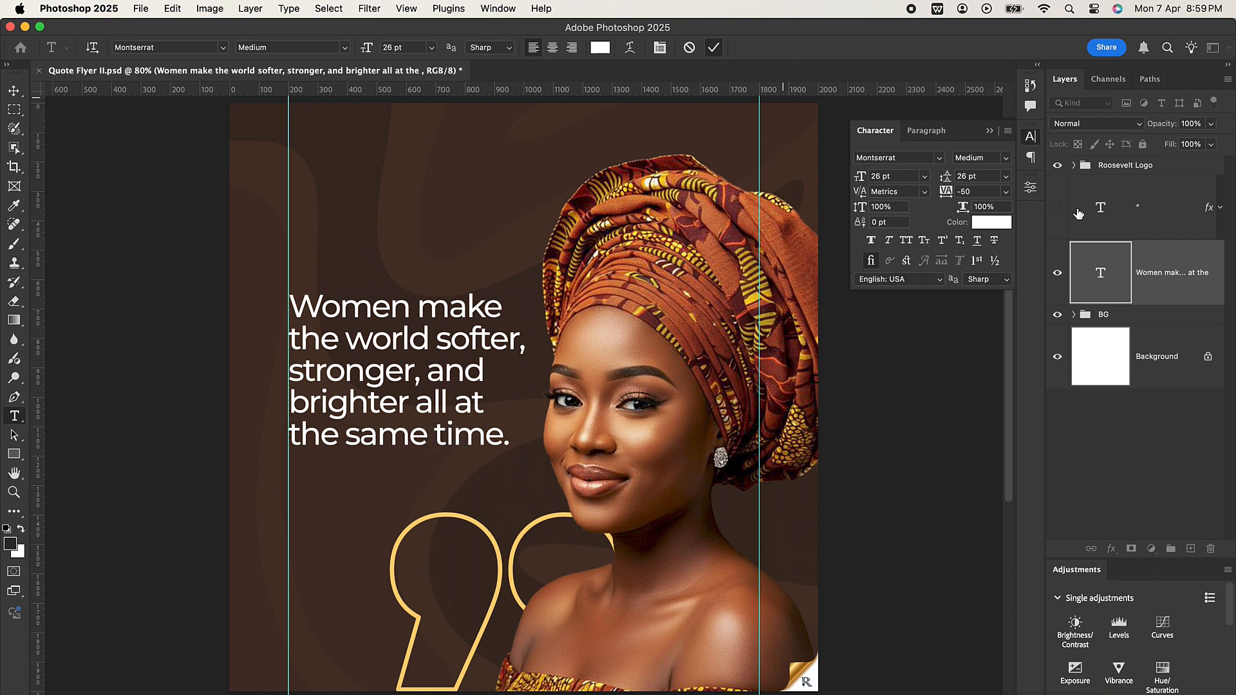
Step: Show the opening quotation mark, and place the quote's layer above it with the text shifted down midway between the two marks
{"action": "left_click", "coordinate": [1058, 208]}
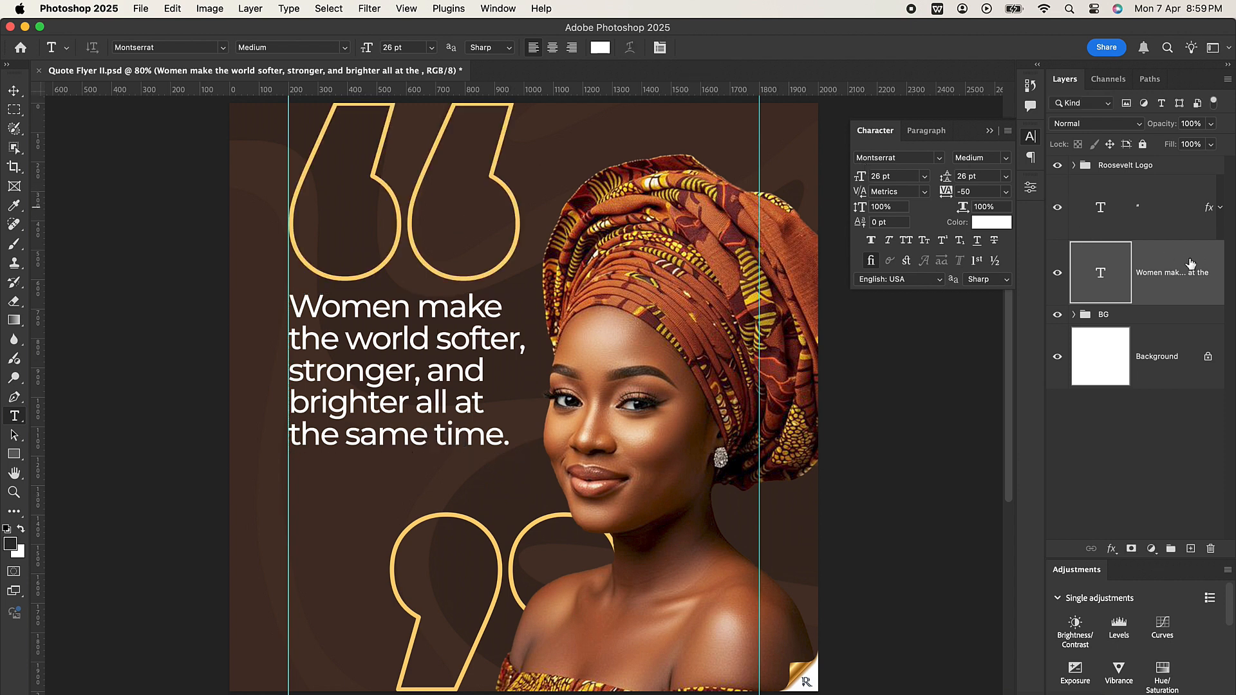
{"action": "left_click_drag", "start_coordinate": [1167, 269], "coordinate": [1153, 186]}
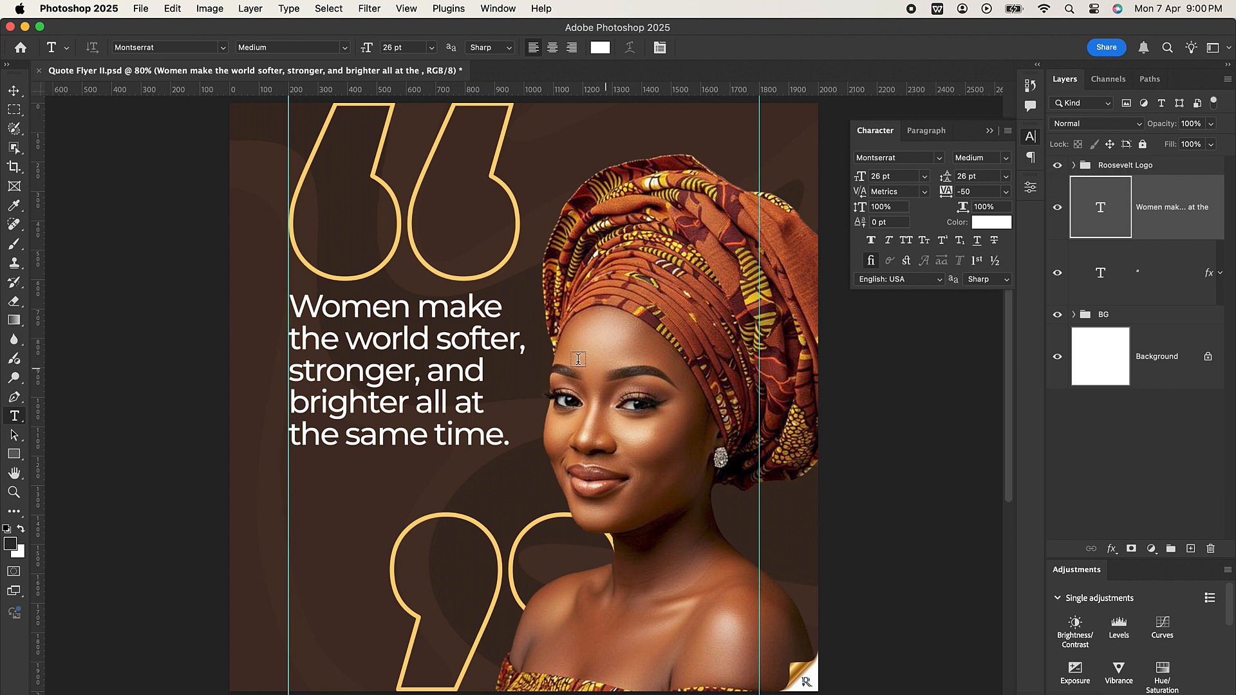
{"action": "left_click", "coordinate": [14, 90]}
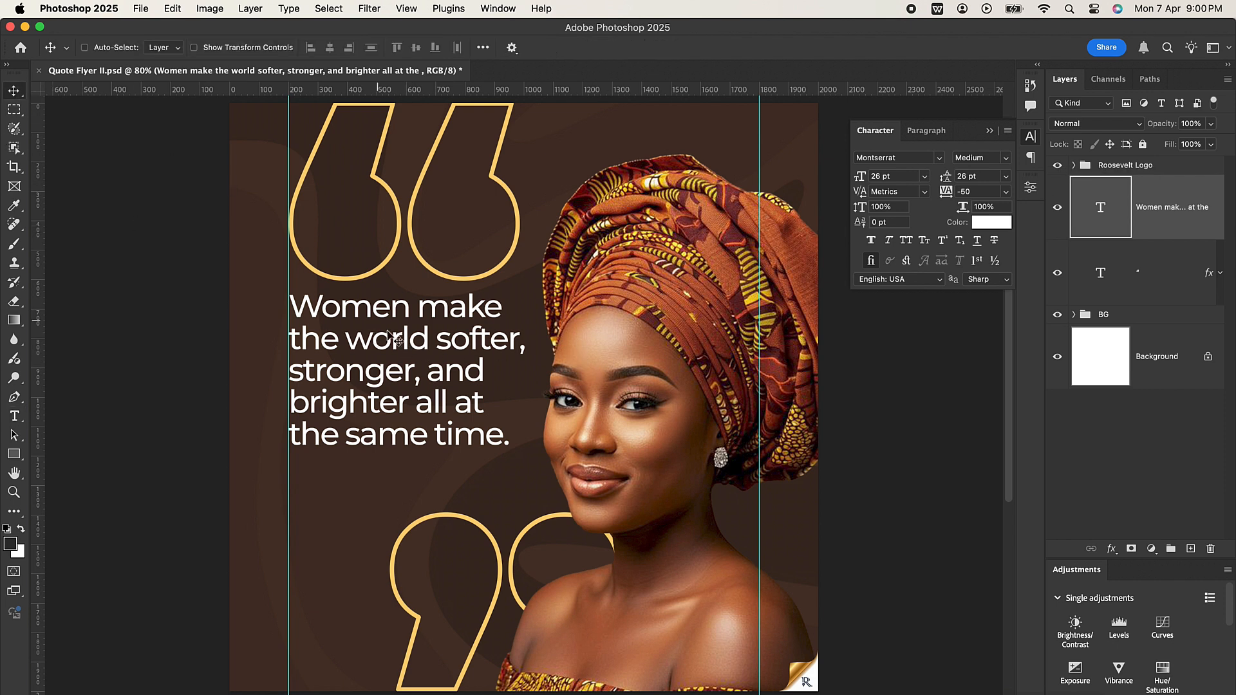
{"action": "left_click_drag", "start_coordinate": [417, 356], "coordinate": [415, 376]}
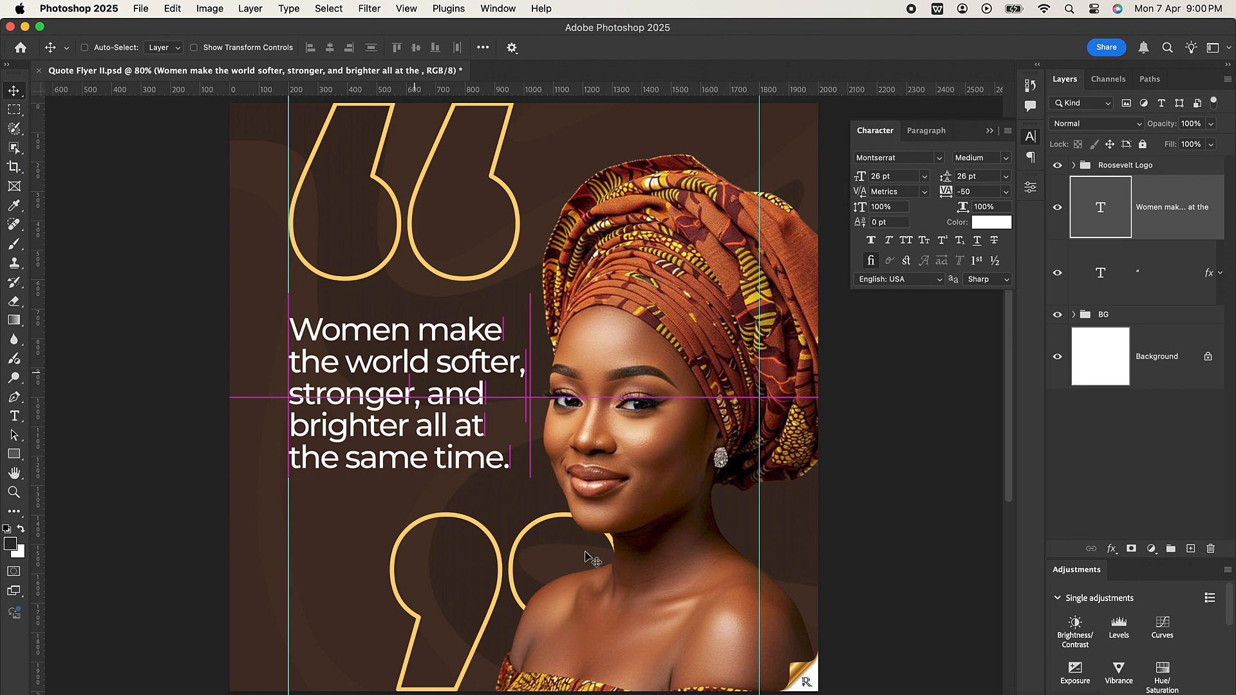